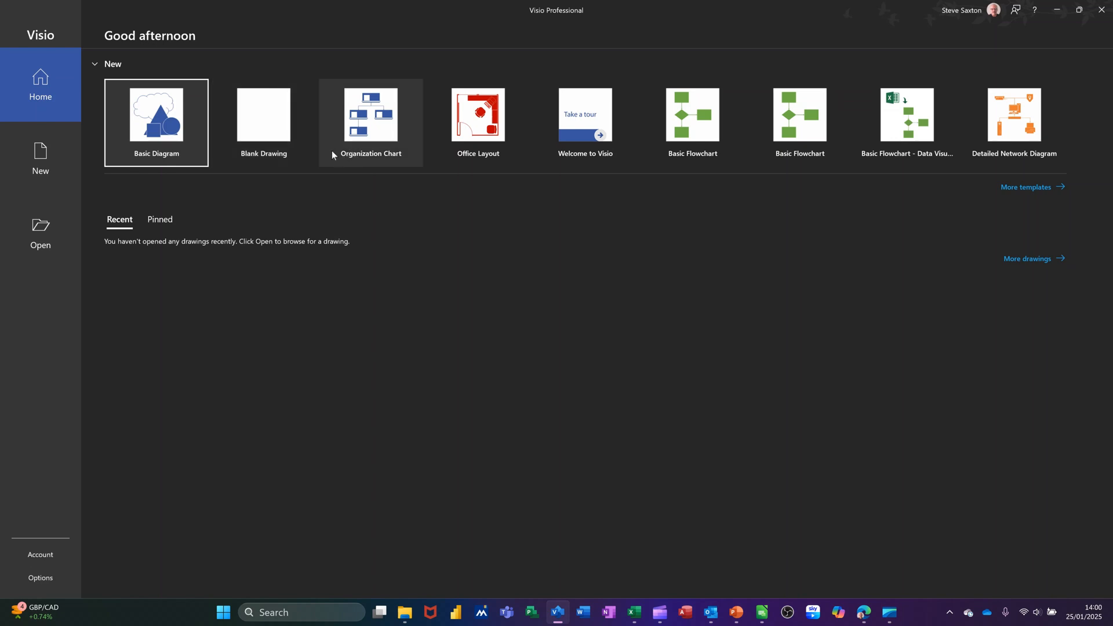
- Browse the new-drawing templates by category, looking through the Flowchart, General and Schedule groups
{"action": "left_click", "coordinate": [47, 153]}
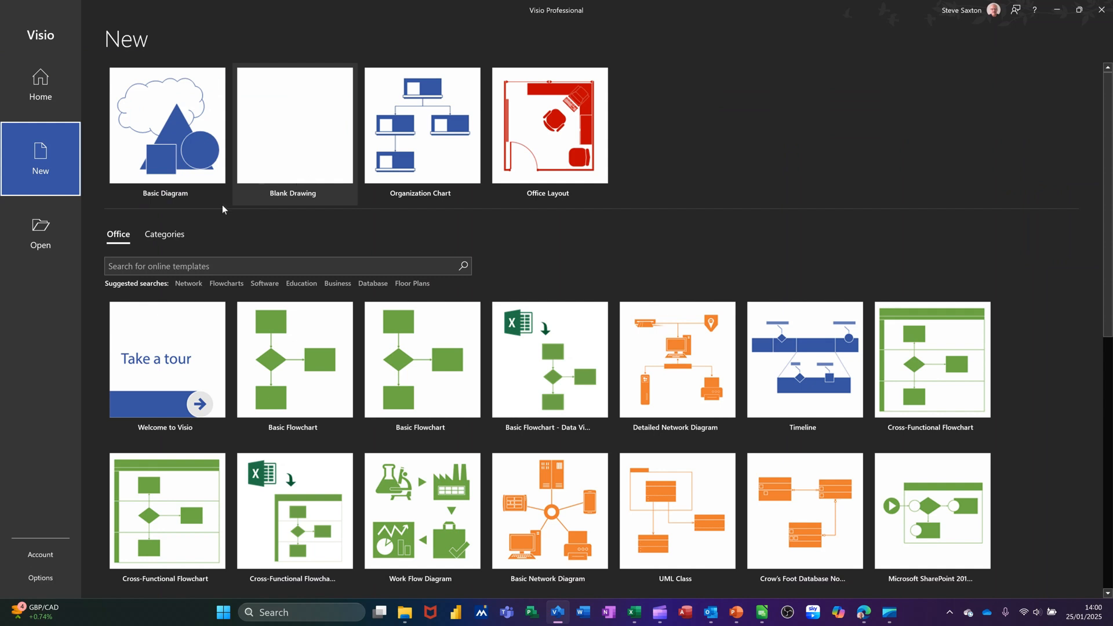
{"action": "left_click", "coordinate": [162, 236]}
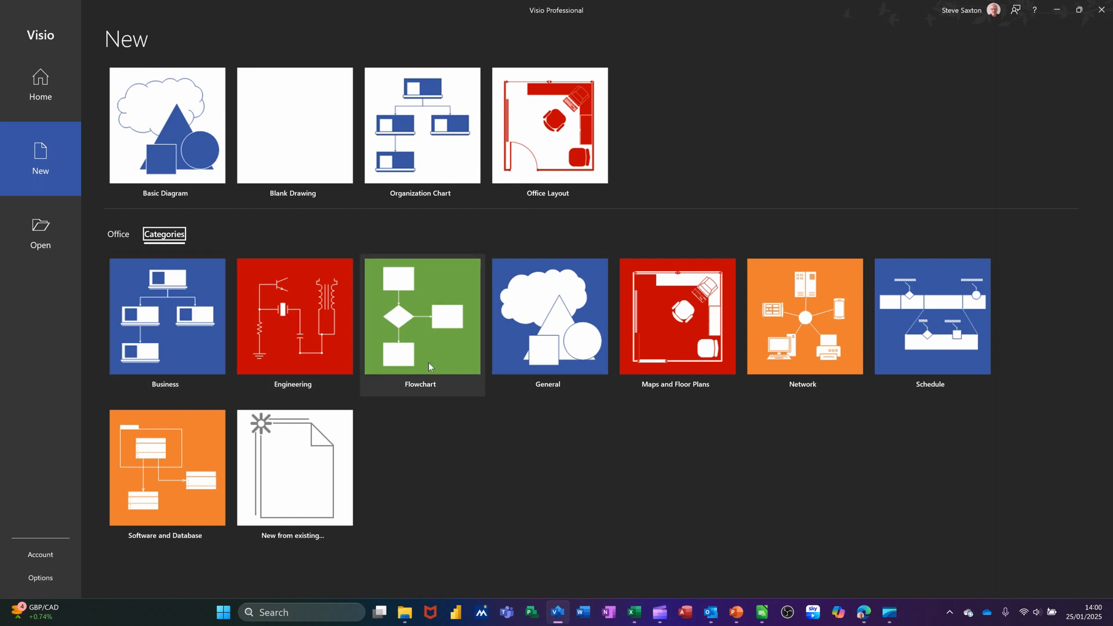
{"action": "left_click", "coordinate": [422, 318]}
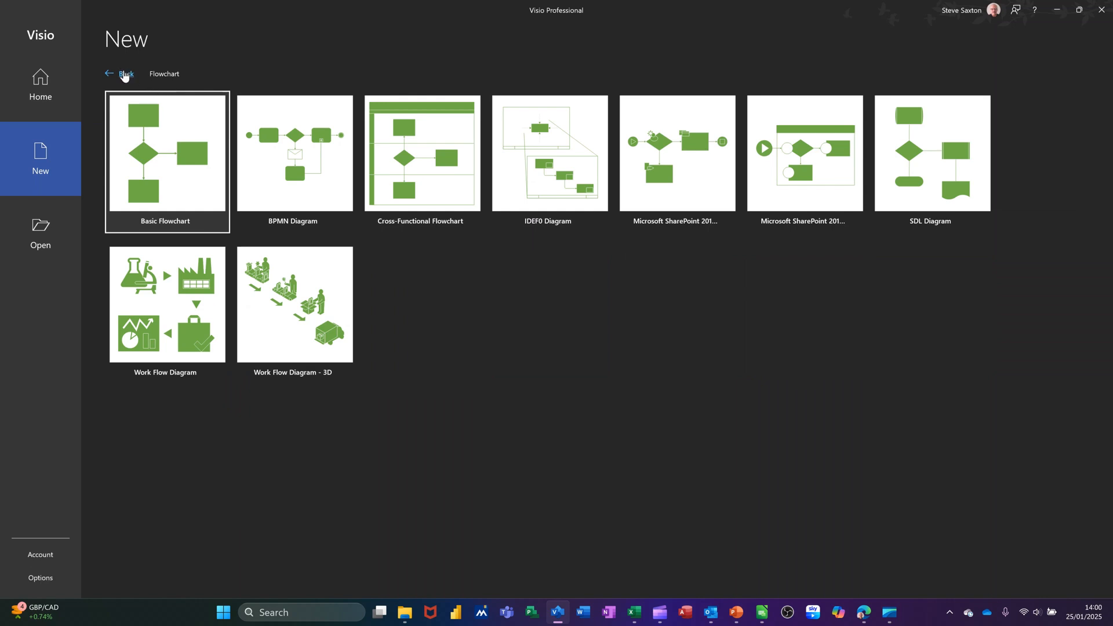
{"action": "left_click", "coordinate": [124, 76]}
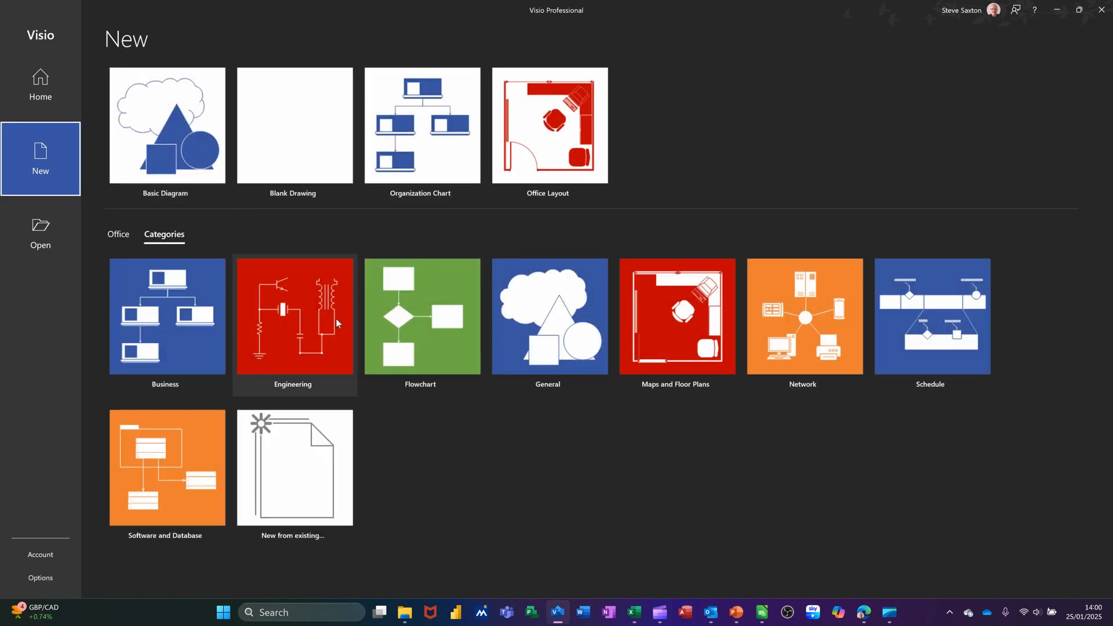
{"action": "left_click", "coordinate": [544, 348]}
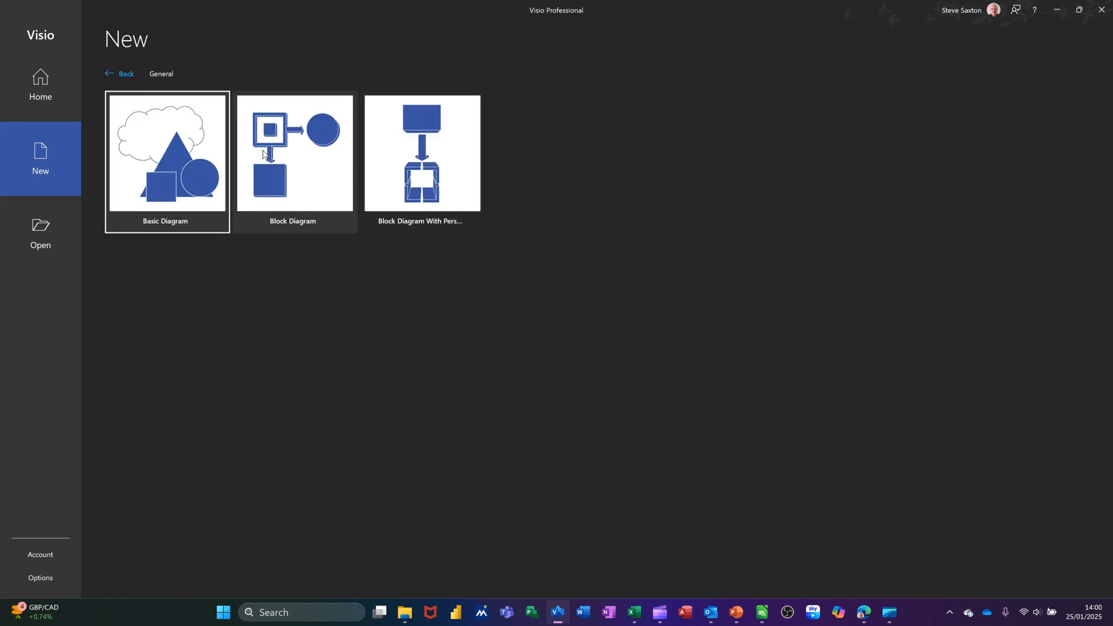
{"action": "left_click", "coordinate": [124, 76]}
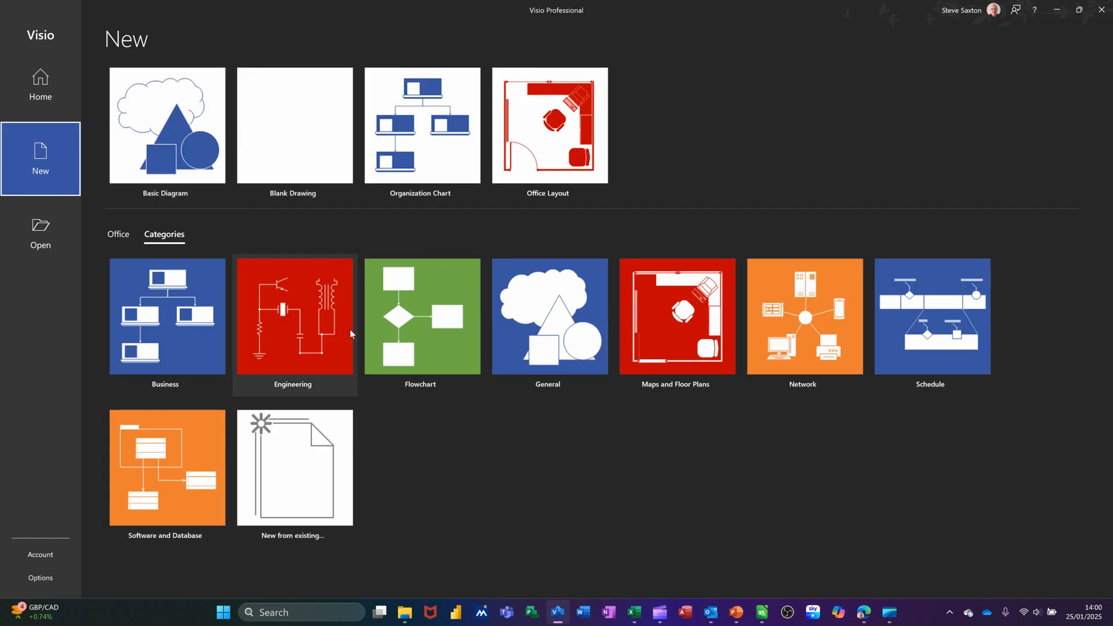
{"action": "left_click", "coordinate": [911, 350]}
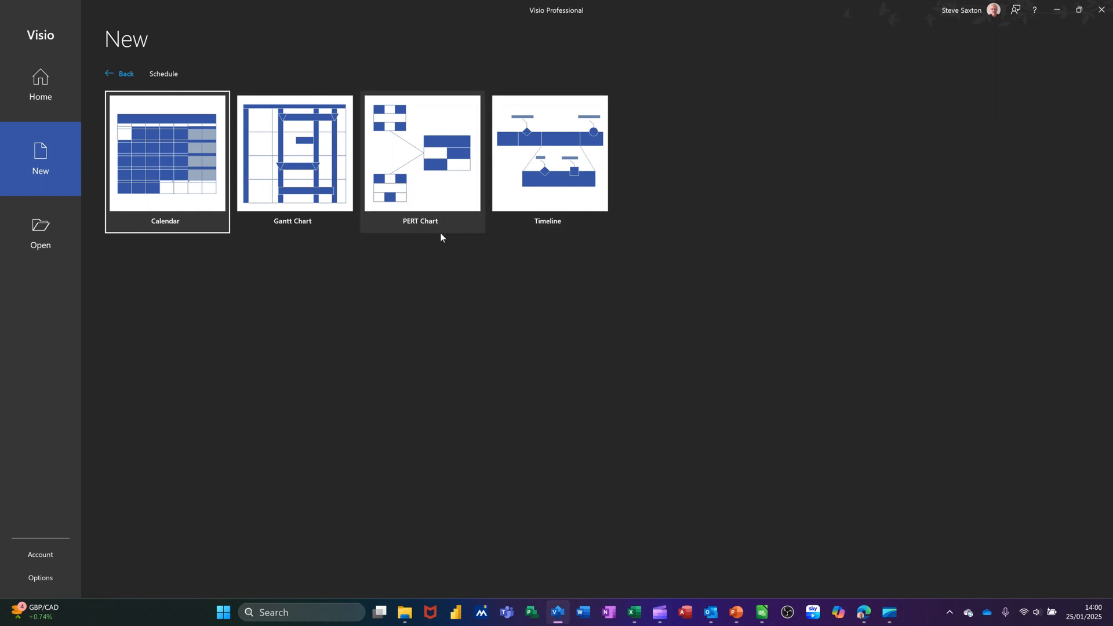
{"action": "left_click", "coordinate": [124, 81]}
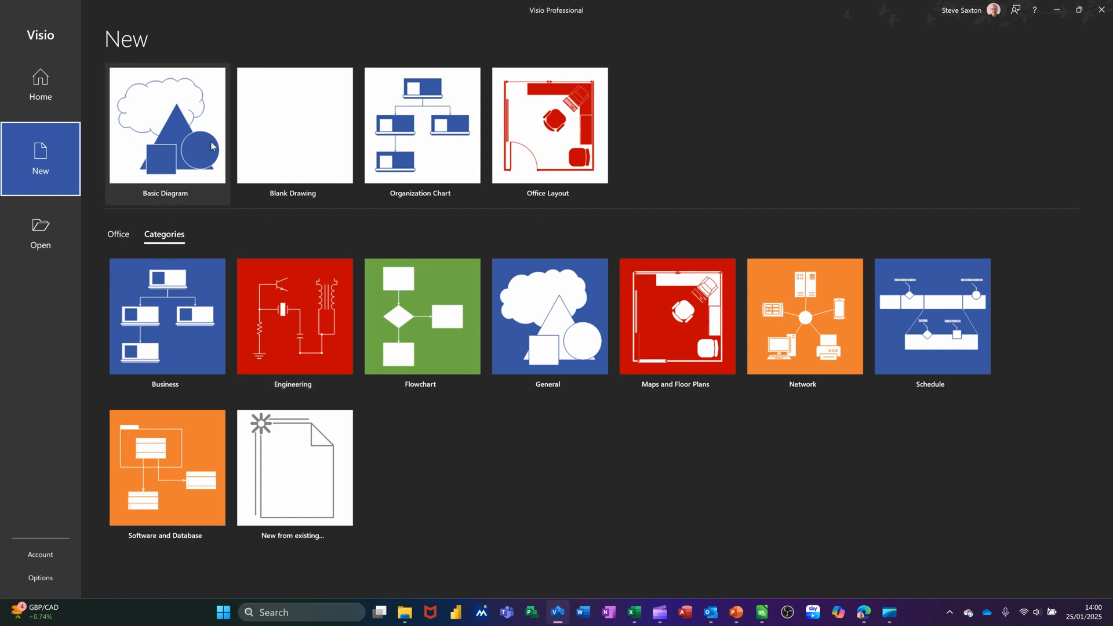
- Create a new drawing from the Basic Diagram template with metric units
{"action": "left_click", "coordinate": [163, 135]}
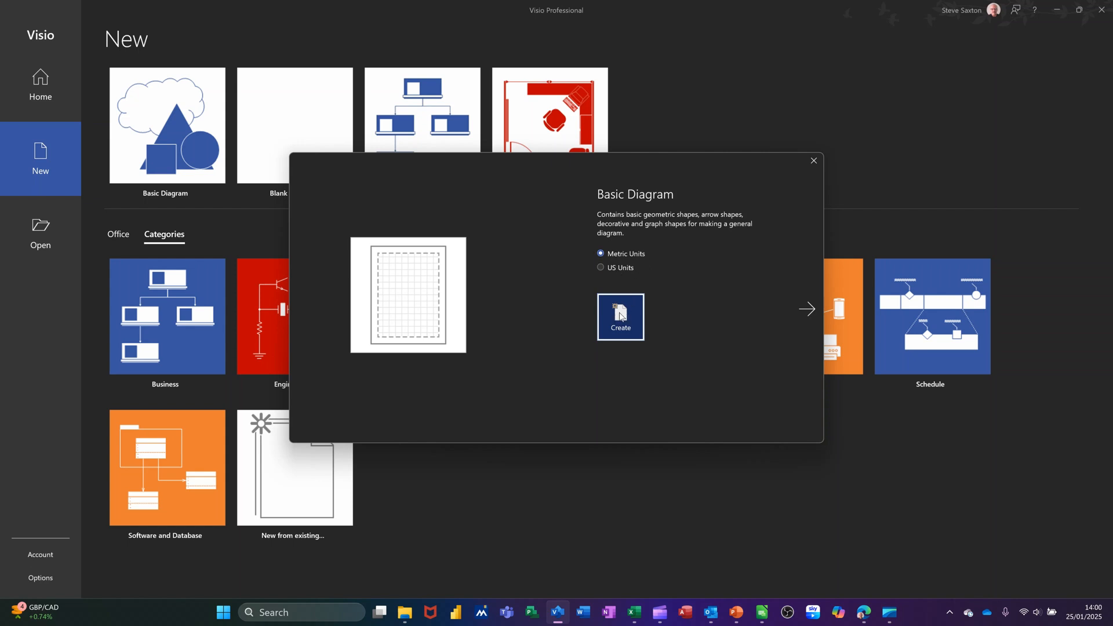
{"action": "left_click", "coordinate": [620, 315]}
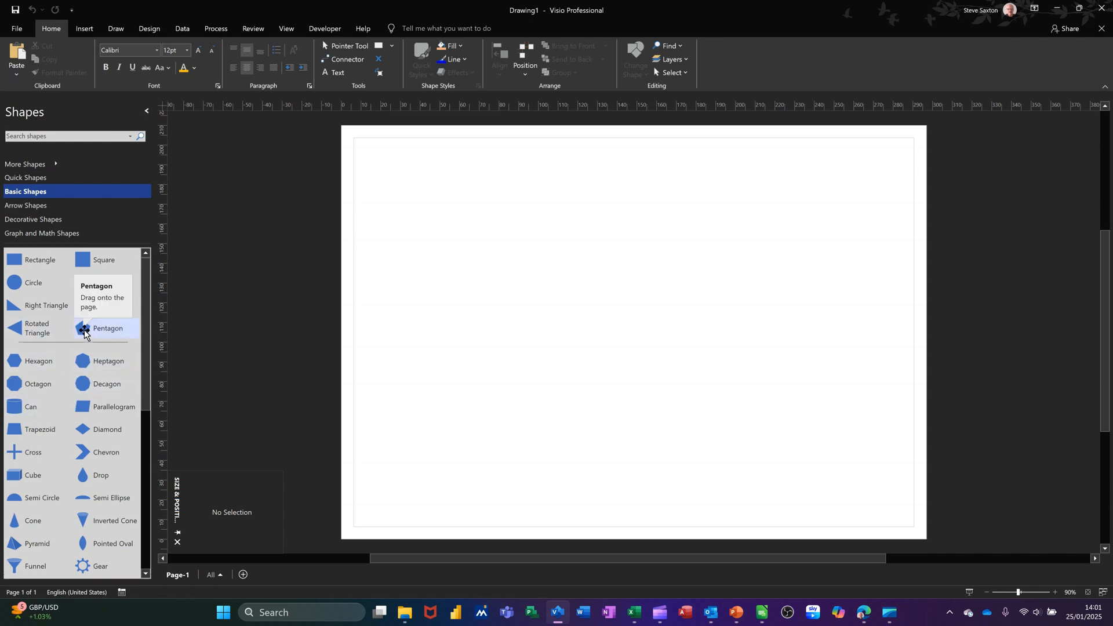
- Look through the Quick, Basic, Arrow, Decorative, and Graph and Math shape stencils
{"action": "left_click", "coordinate": [42, 179]}
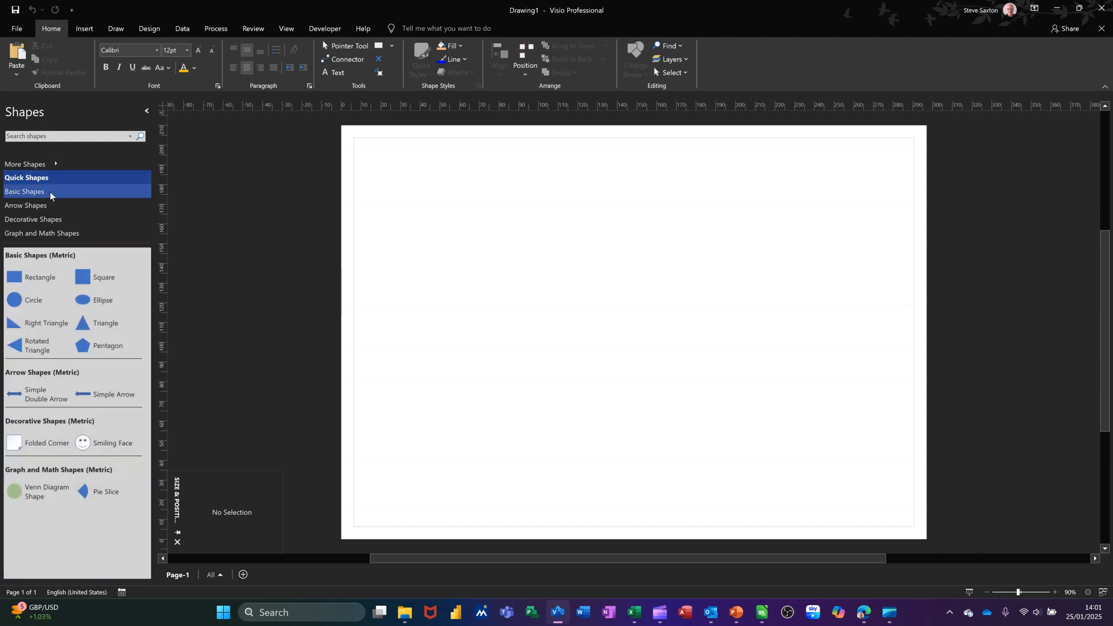
{"action": "left_click", "coordinate": [50, 192]}
{"action": "left_click", "coordinate": [51, 204]}
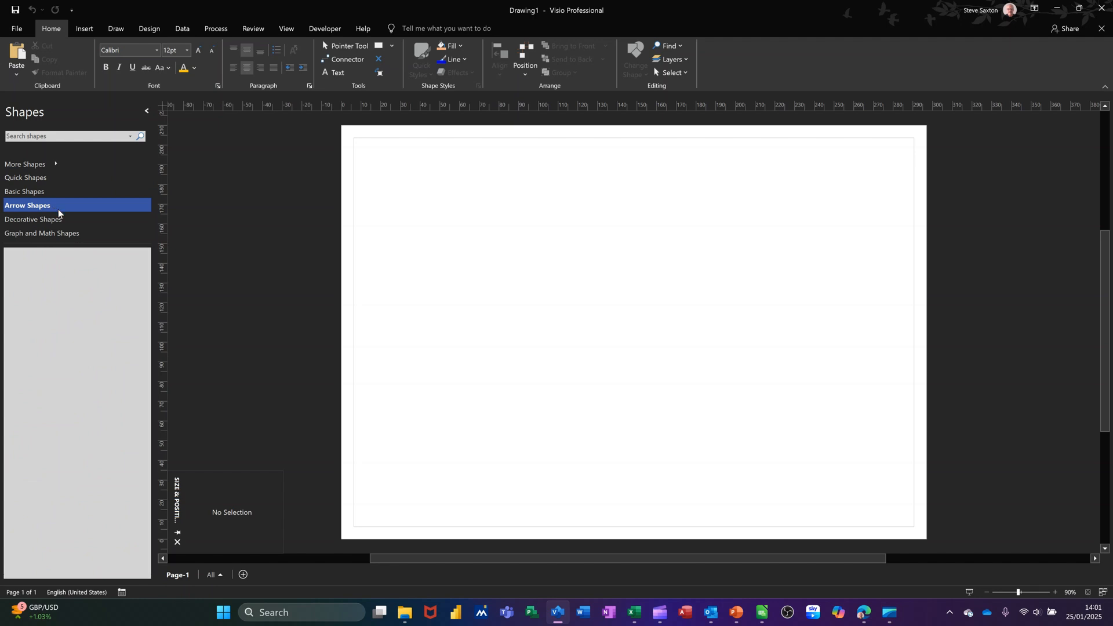
{"action": "left_click", "coordinate": [61, 219]}
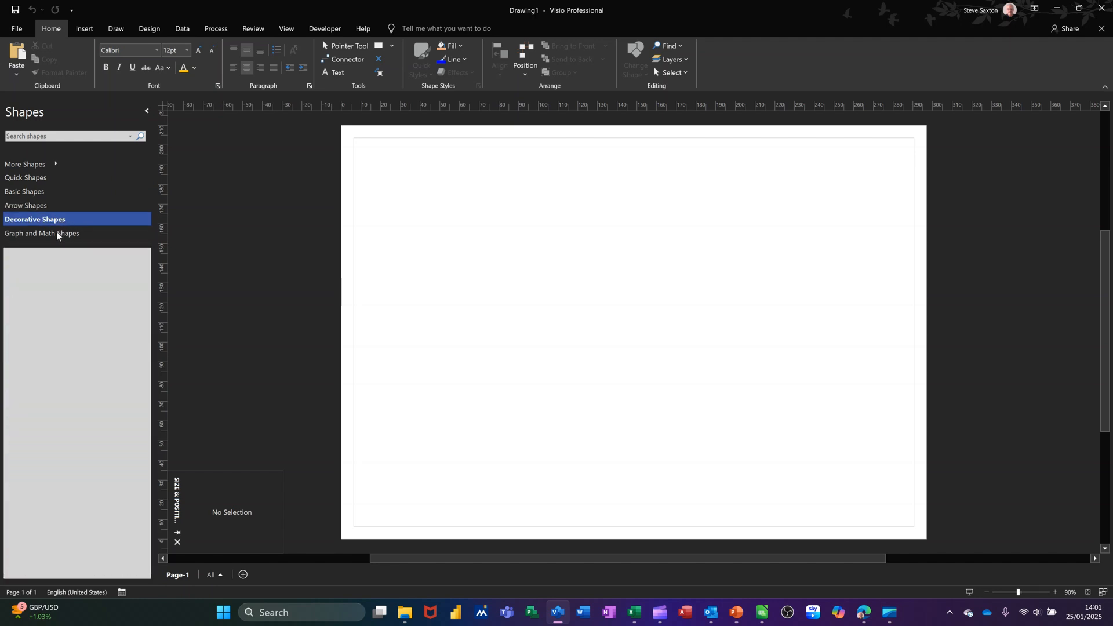
{"action": "left_click", "coordinate": [46, 233]}
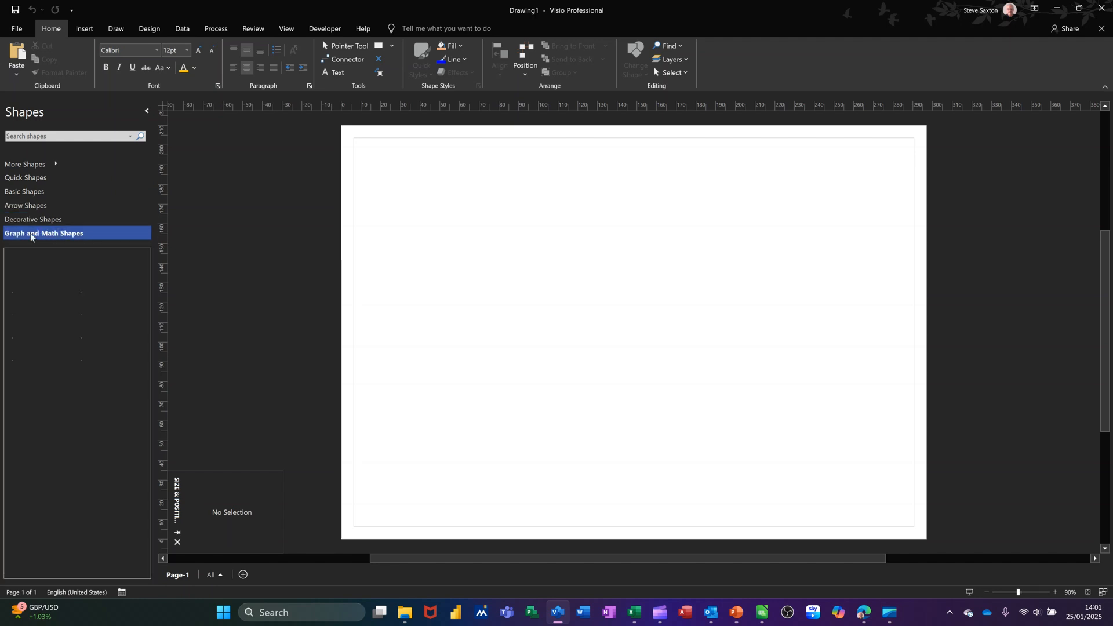
- Place a 40 by 30 mm rectangle from Basic Shapes in the upper part of the page and fill it red
{"action": "left_click", "coordinate": [45, 192]}
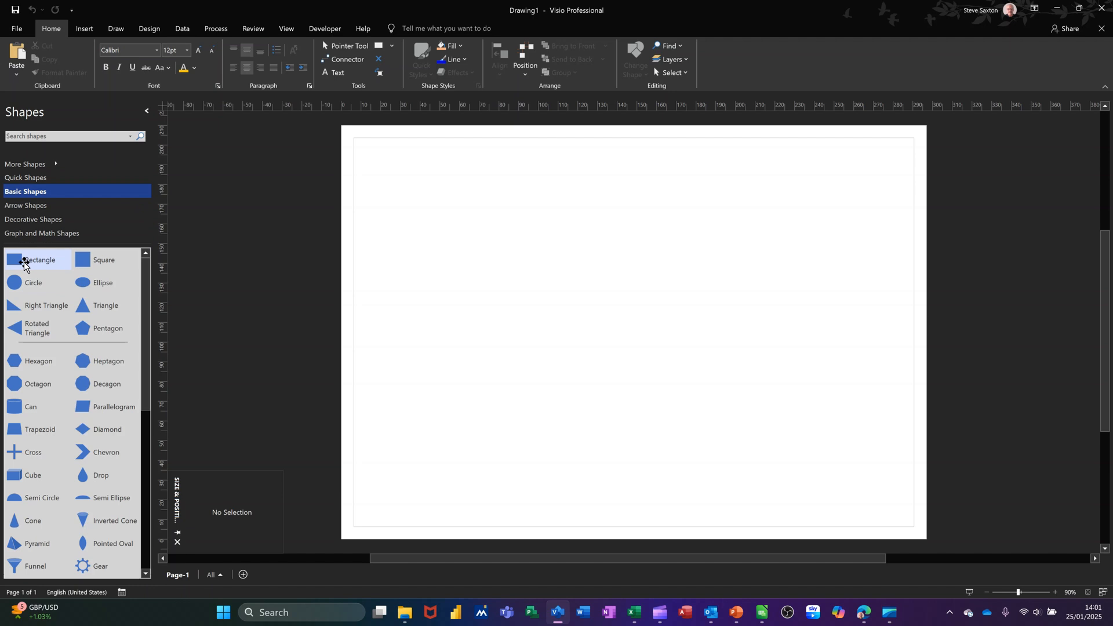
{"action": "mouse_move", "coordinate": [19, 261]}
{"action": "left_mouse_down"}
{"action": "mouse_move", "coordinate": [314, 270]}
{"action": "mouse_move", "coordinate": [530, 231]}
{"action": "left_mouse_up"}
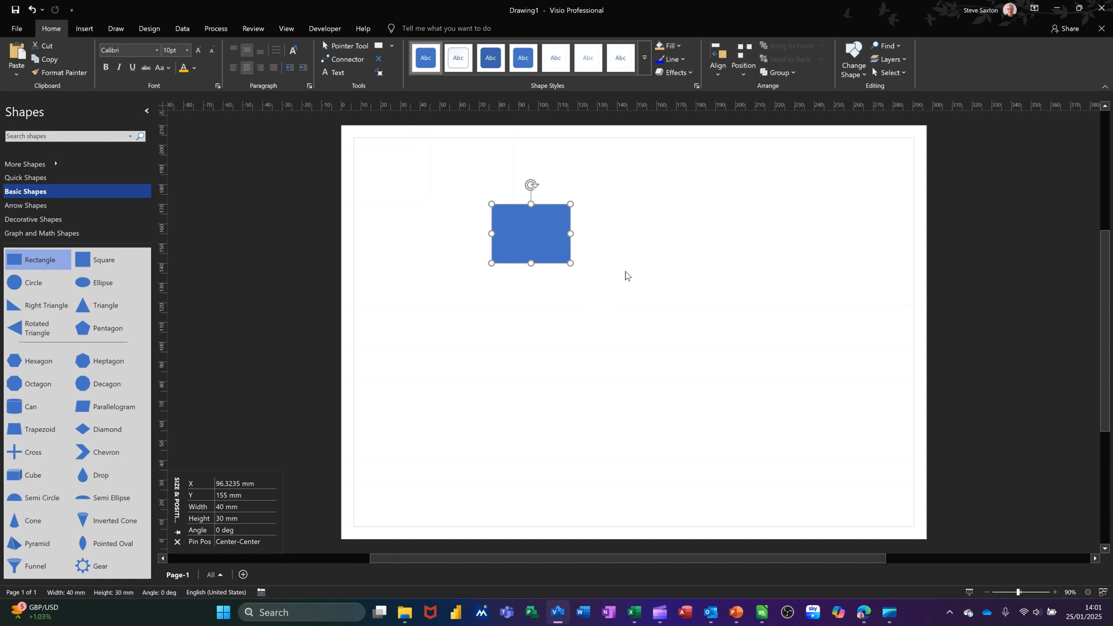
{"action": "left_click", "coordinate": [682, 47]}
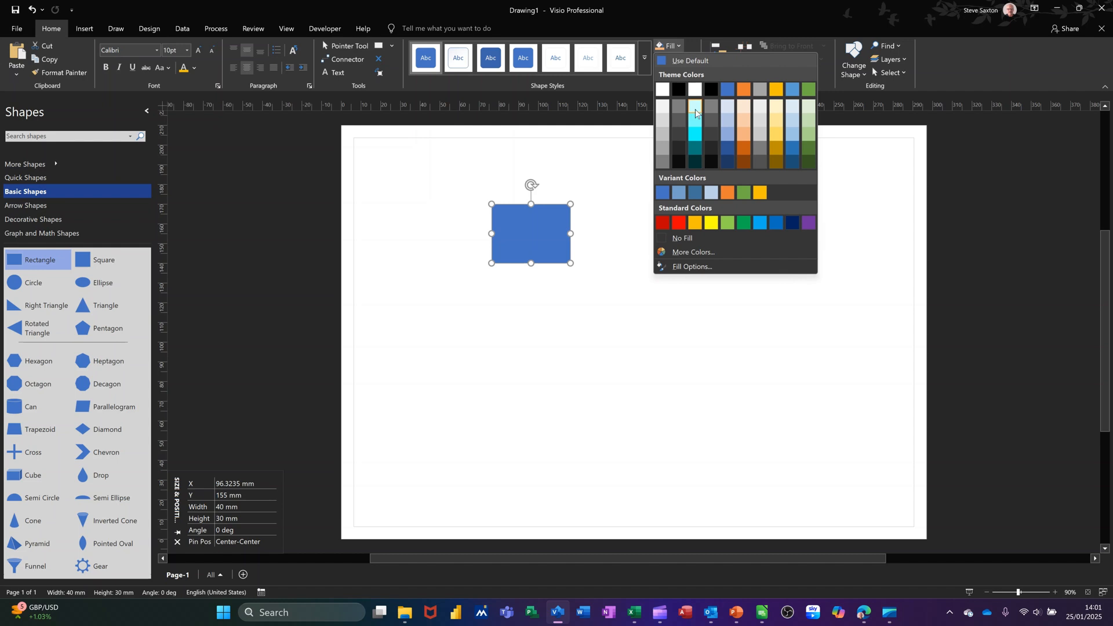
{"action": "left_click", "coordinate": [679, 222]}
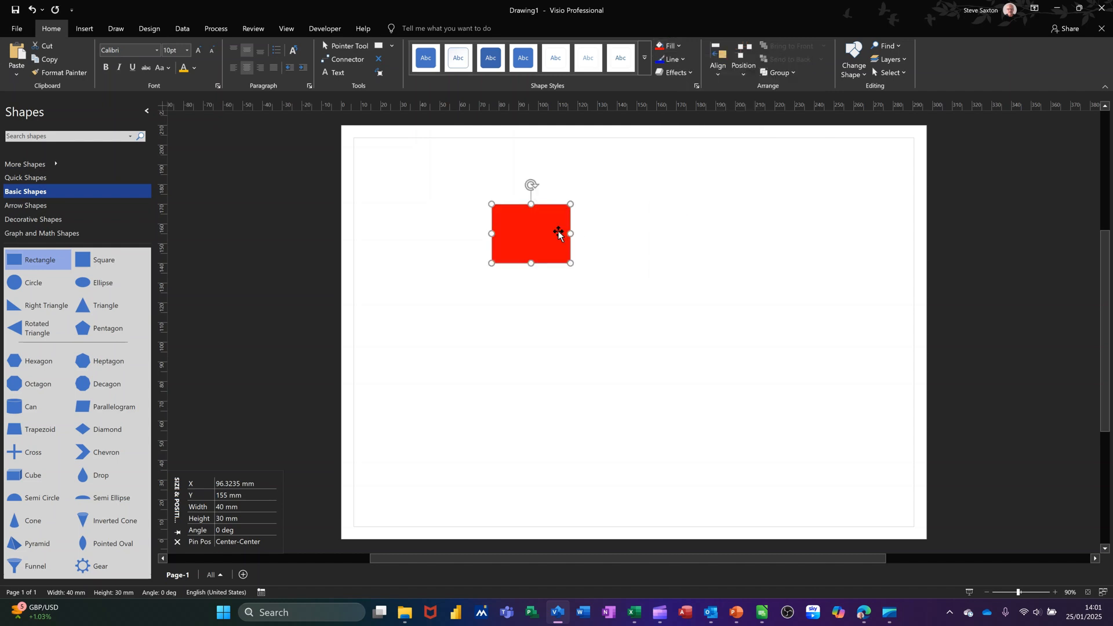
{"action": "left_click", "coordinate": [562, 273]}
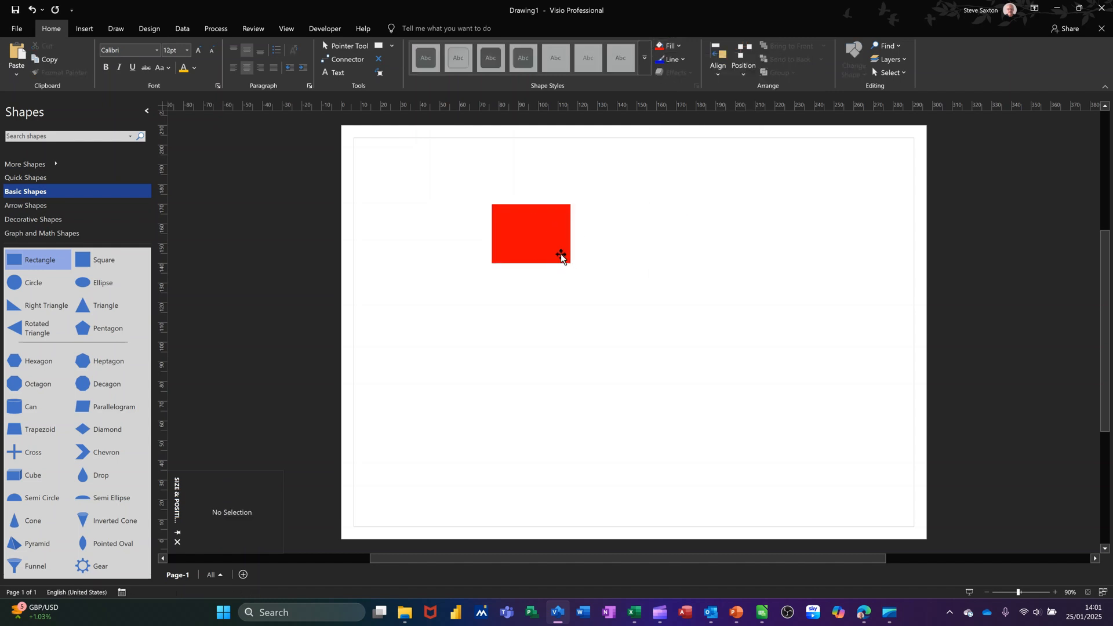
- Enlarge the red rectangle to about 77 by 58 mm and move it towards the page's upper-left corner
{"action": "left_click", "coordinate": [562, 257]}
{"action": "left_click_drag", "start_coordinate": [571, 265], "coordinate": [643, 283]}
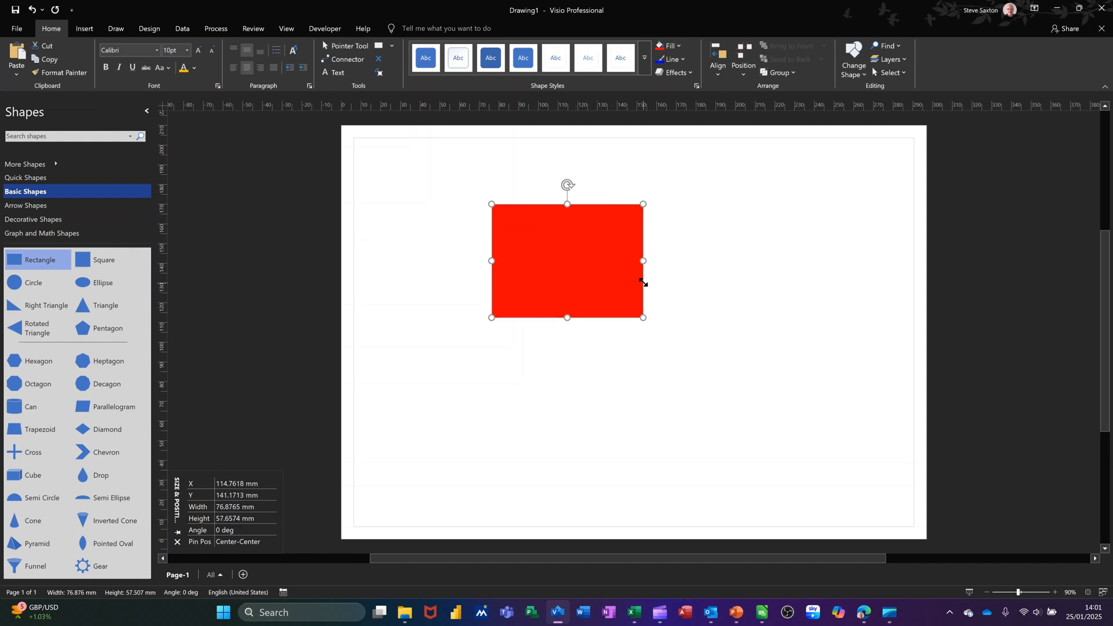
{"action": "left_click_drag", "start_coordinate": [579, 268], "coordinate": [494, 236]}
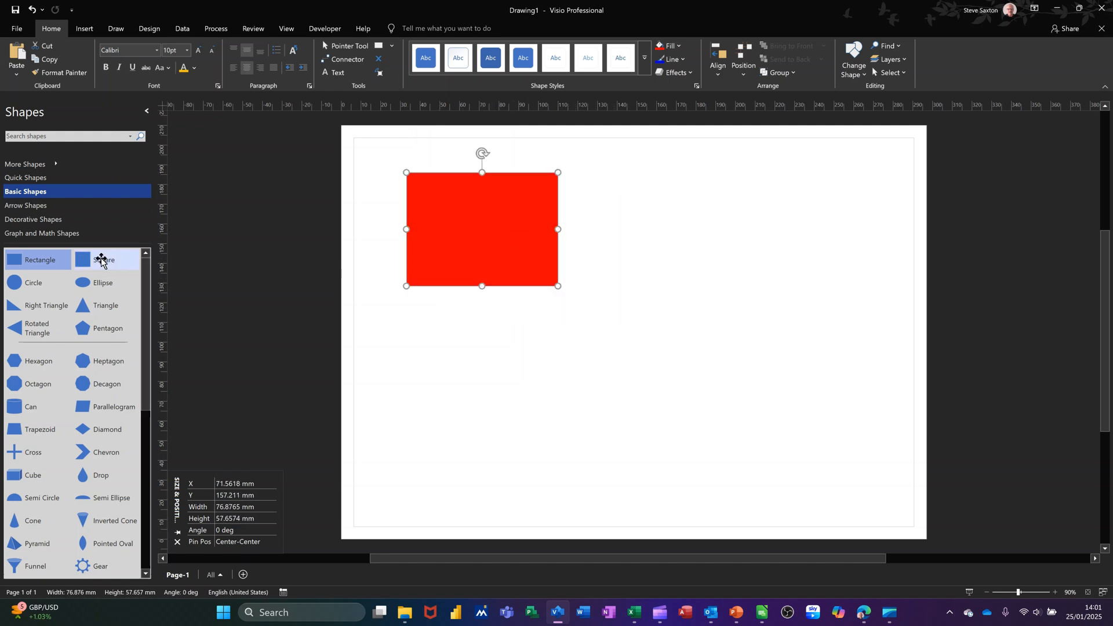
- Add a 50 by 50 mm square to the right of the red rectangle and fill it bright cyan
{"action": "left_click_drag", "start_coordinate": [102, 260], "coordinate": [686, 242]}
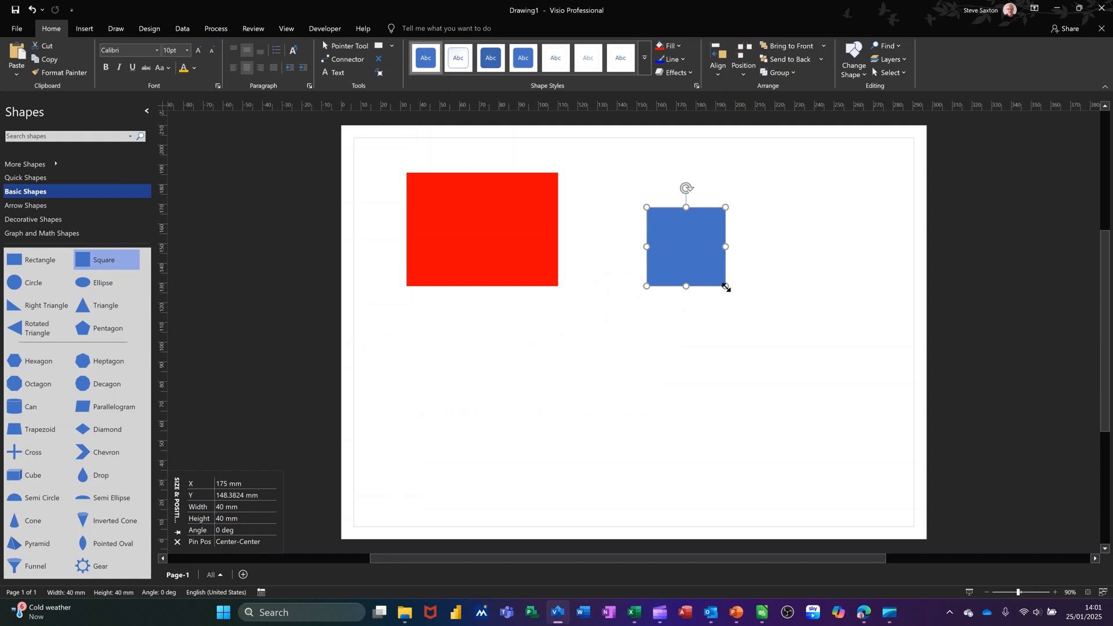
{"action": "mouse_move", "coordinate": [726, 287]}
{"action": "left_mouse_down"}
{"action": "mouse_move", "coordinate": [758, 323]}
{"action": "mouse_move", "coordinate": [697, 253]}
{"action": "mouse_move", "coordinate": [746, 295]}
{"action": "left_mouse_up"}
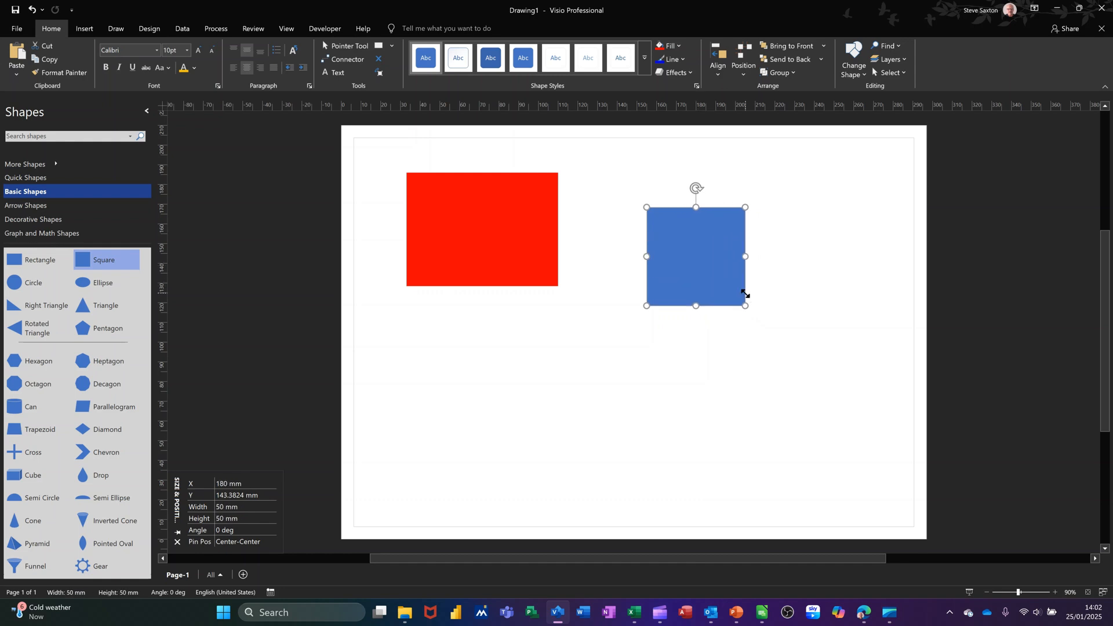
{"action": "left_click", "coordinate": [673, 46]}
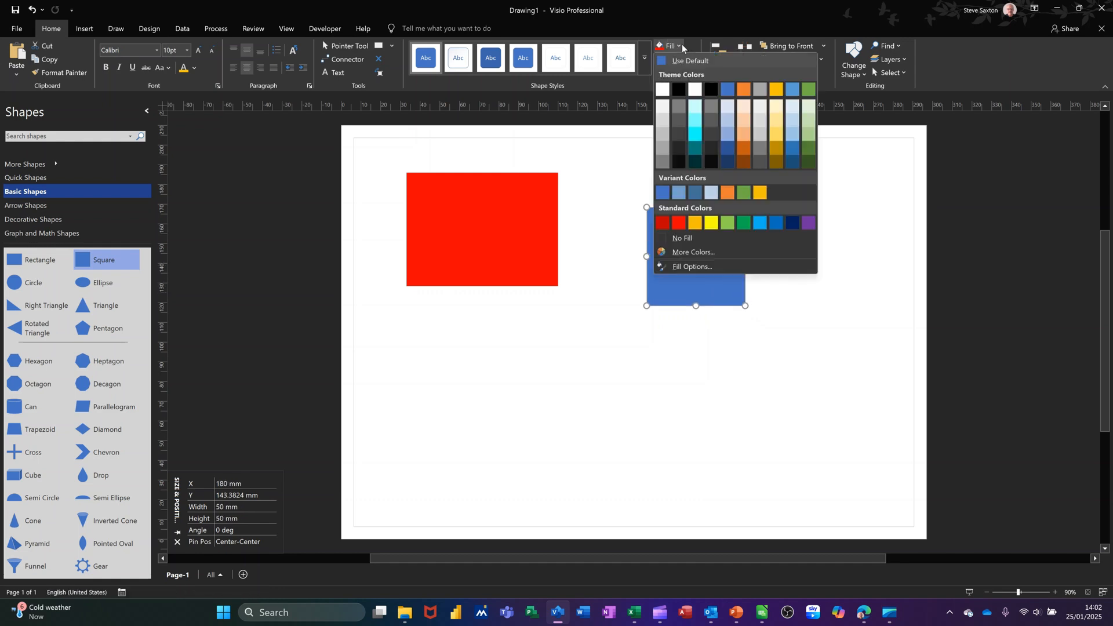
{"action": "left_click", "coordinate": [695, 134]}
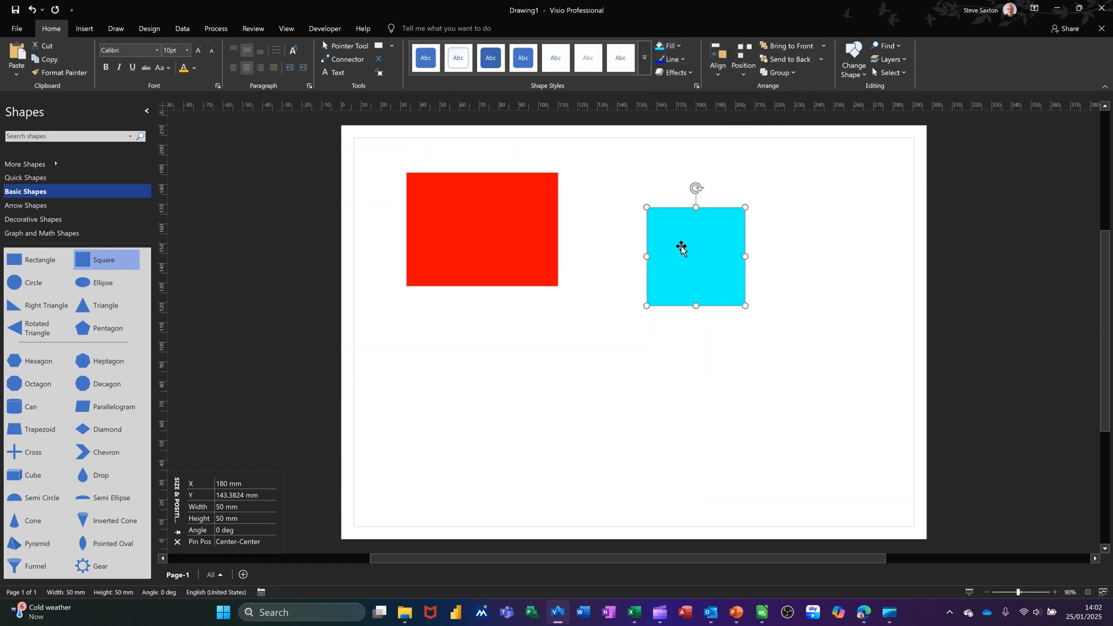
- Apply the dark teal Professional theme to the drawing, replace it with the red Modern theme, and select the red rectangle
{"action": "left_click", "coordinate": [148, 28]}
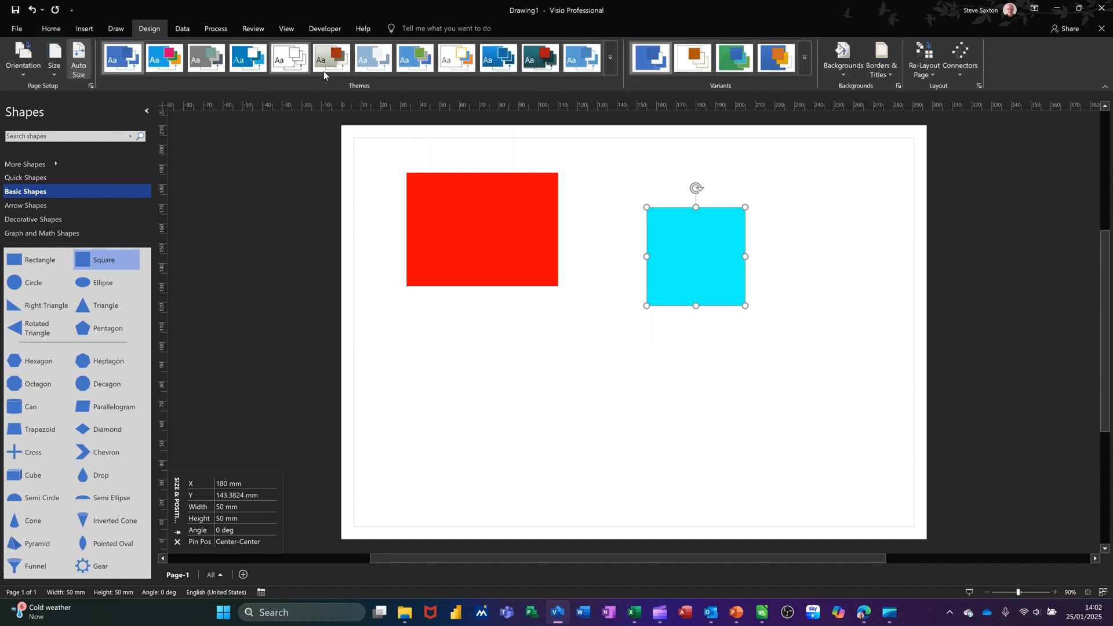
{"action": "left_click", "coordinate": [532, 56]}
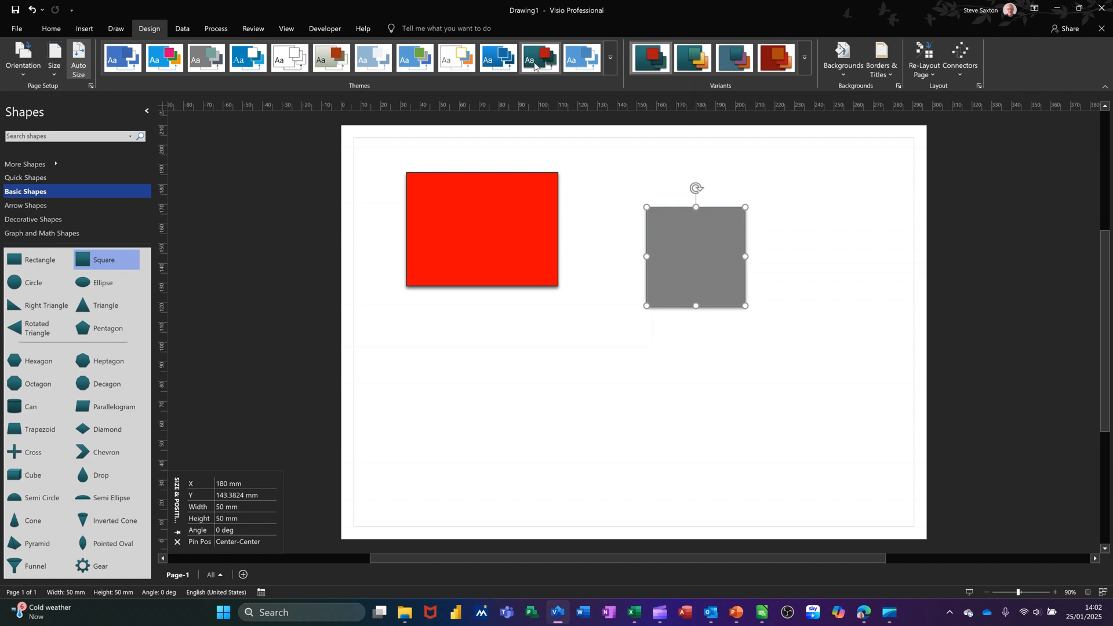
{"action": "left_click", "coordinate": [613, 70]}
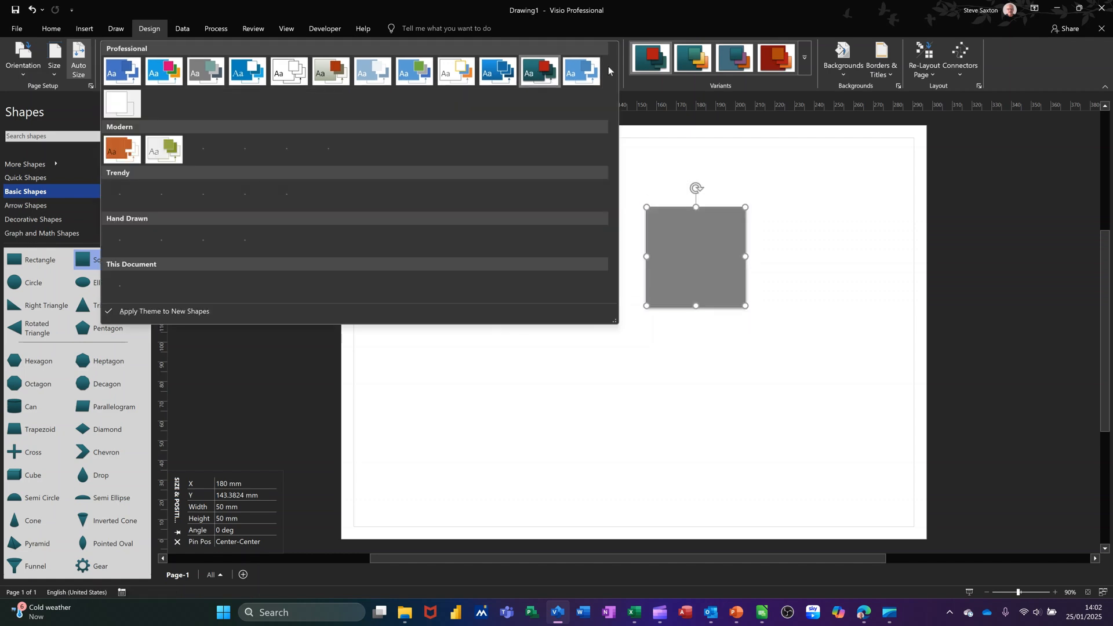
{"action": "left_click", "coordinate": [284, 153]}
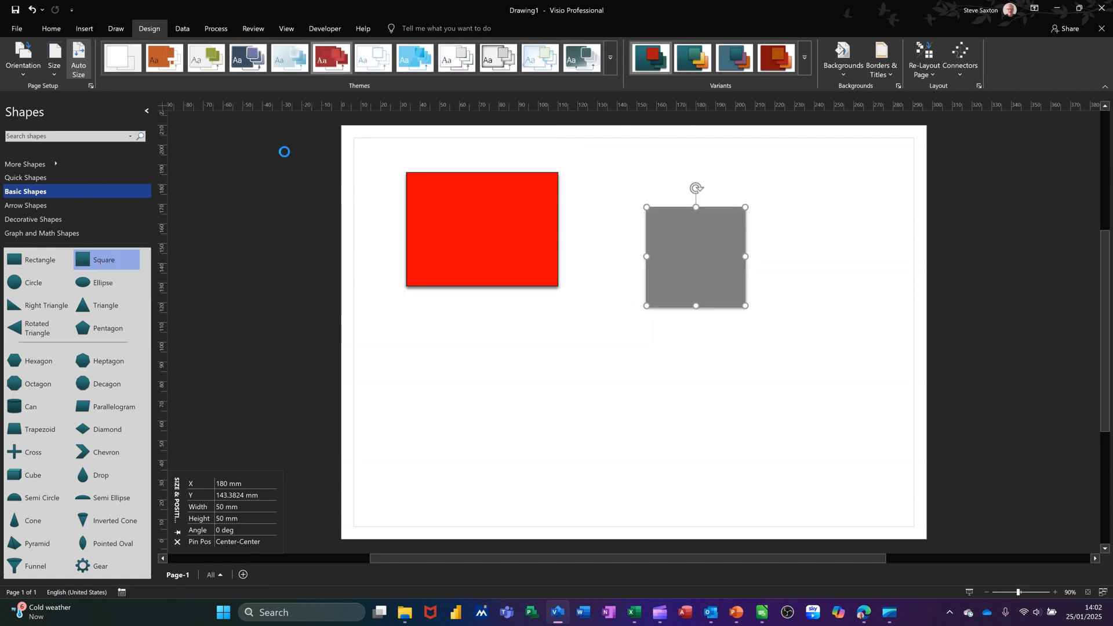
{"action": "left_click", "coordinate": [510, 197]}
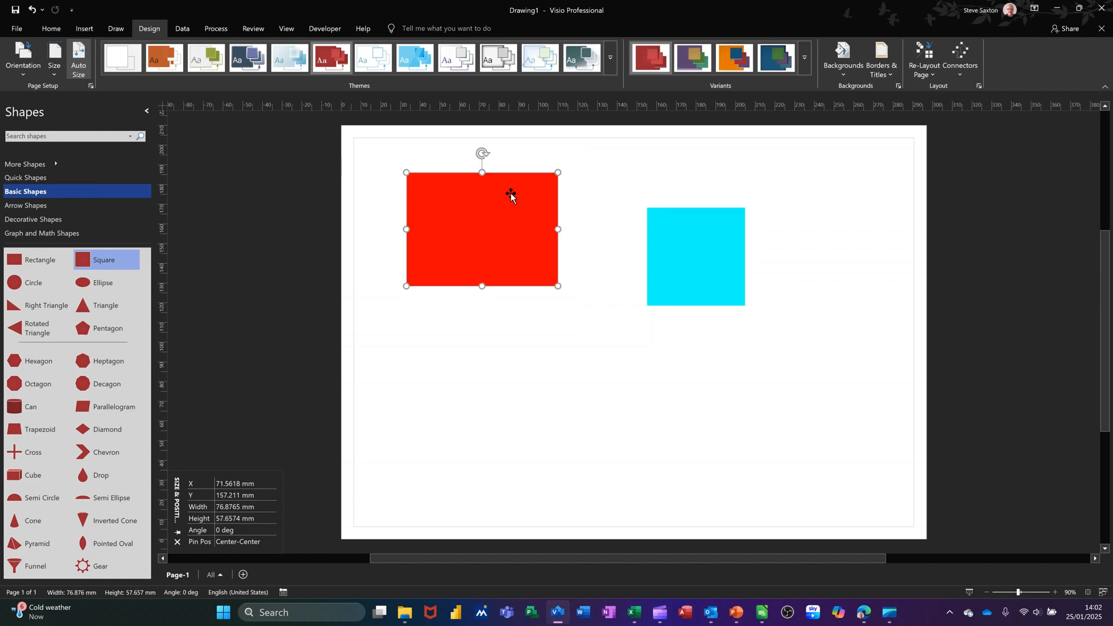
- Try the slate-coloured Trendy theme on the drawing and return to the red Modern theme
{"action": "left_click", "coordinate": [582, 59]}
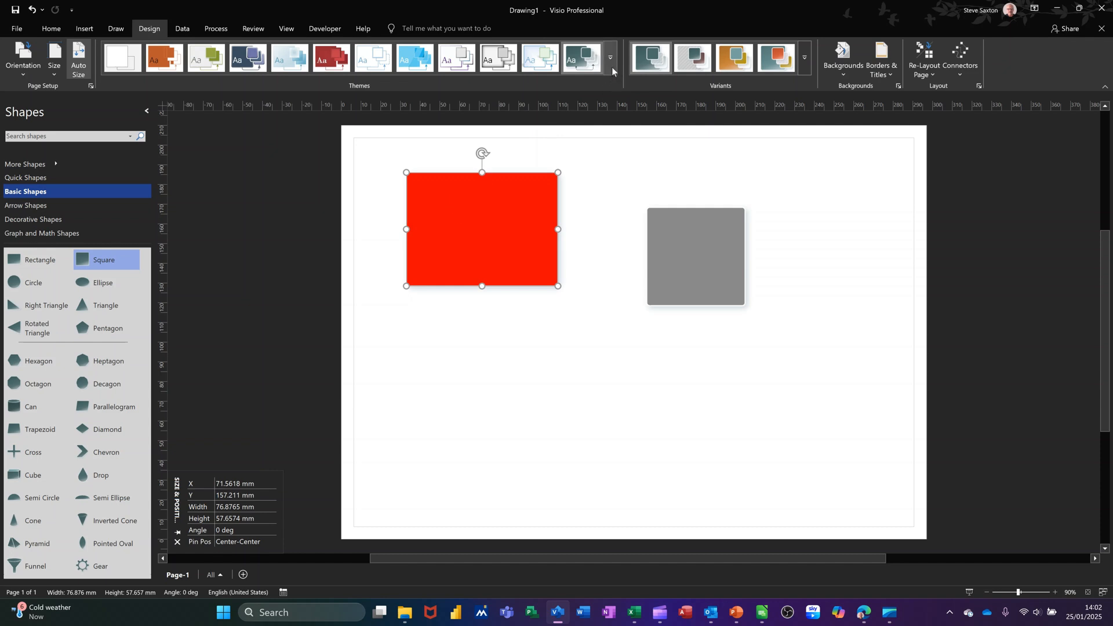
{"action": "left_click", "coordinate": [612, 72]}
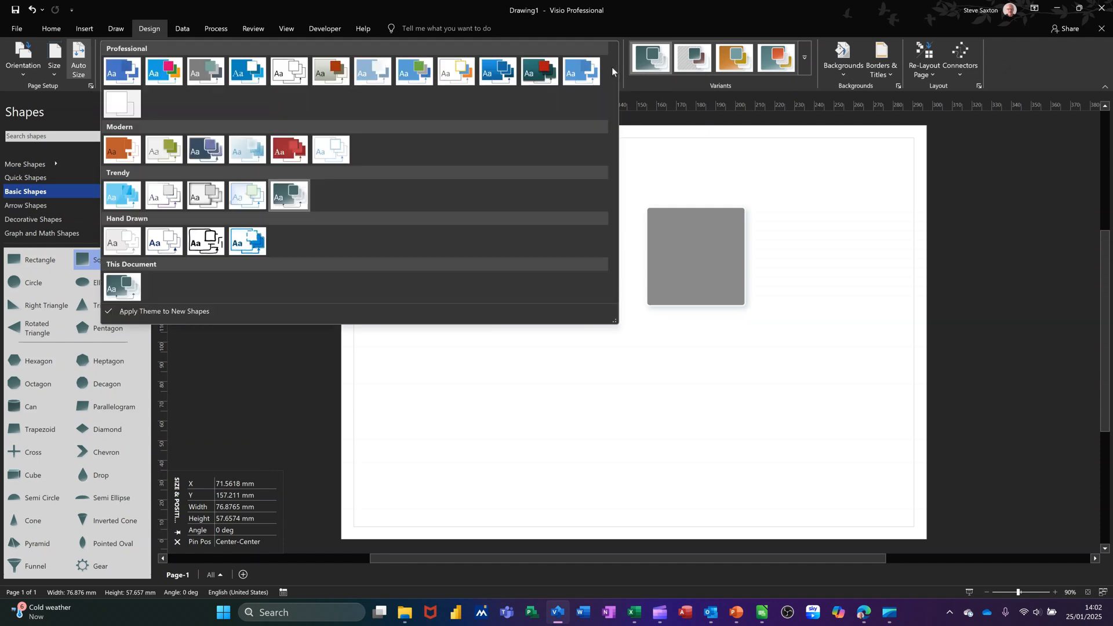
{"action": "left_click", "coordinate": [289, 149]}
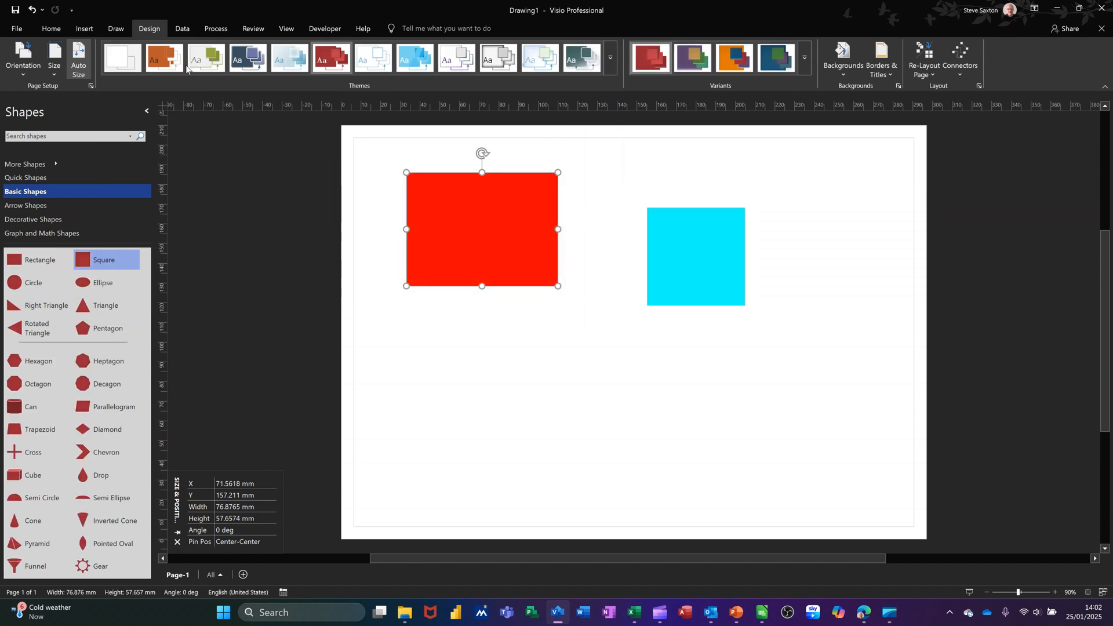
- Fill the selected red rectangle with the plain white theme colour
{"action": "left_click", "coordinate": [62, 29]}
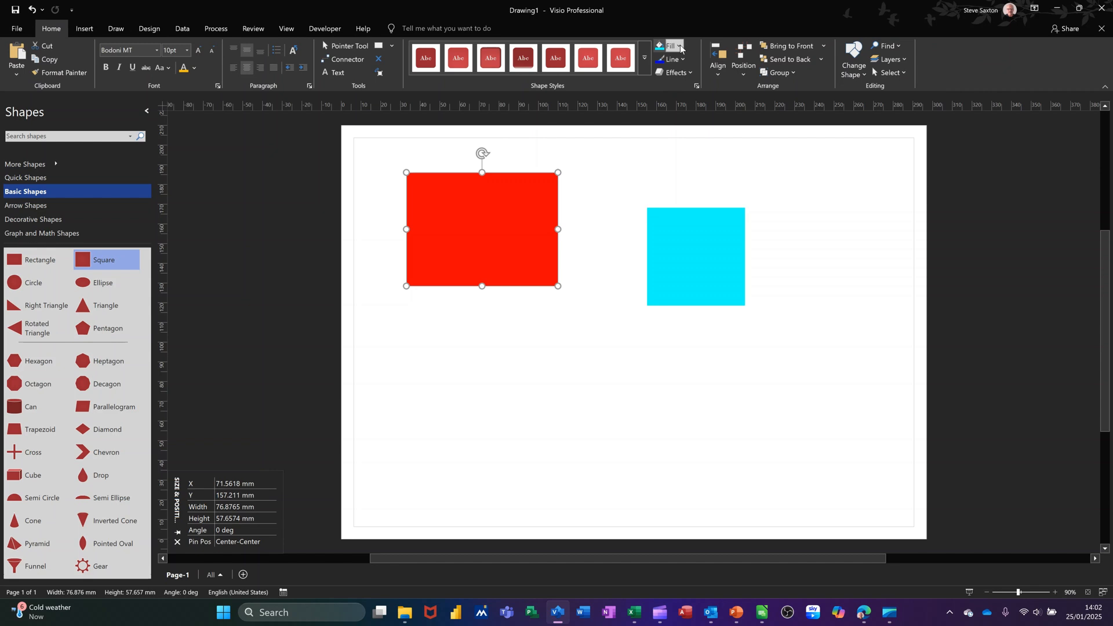
{"action": "left_click", "coordinate": [670, 46]}
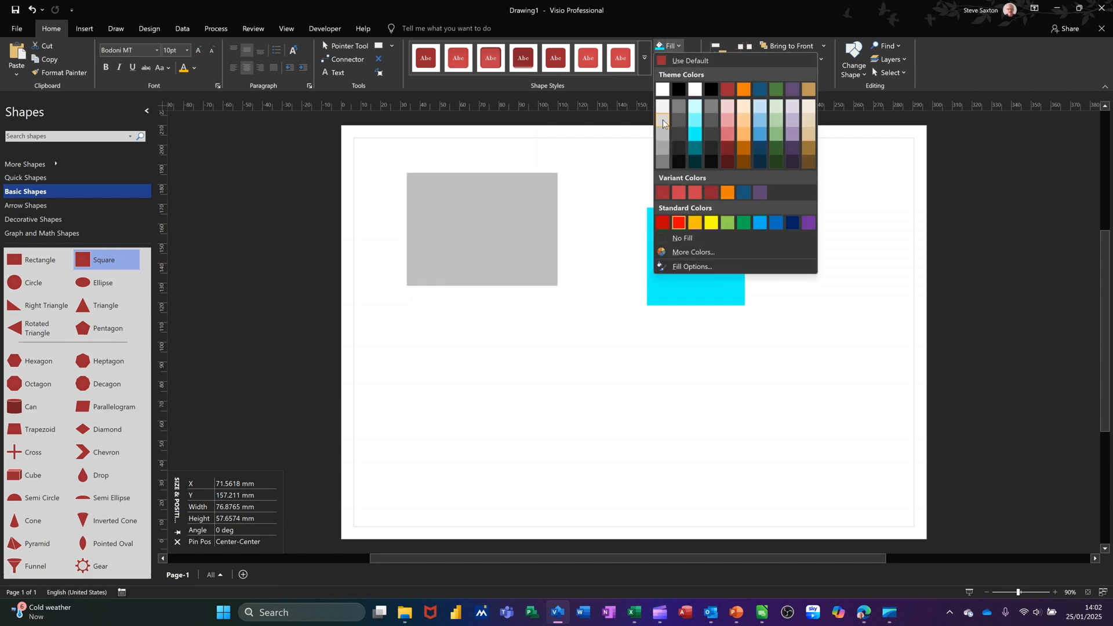
{"action": "left_click", "coordinate": [660, 92]}
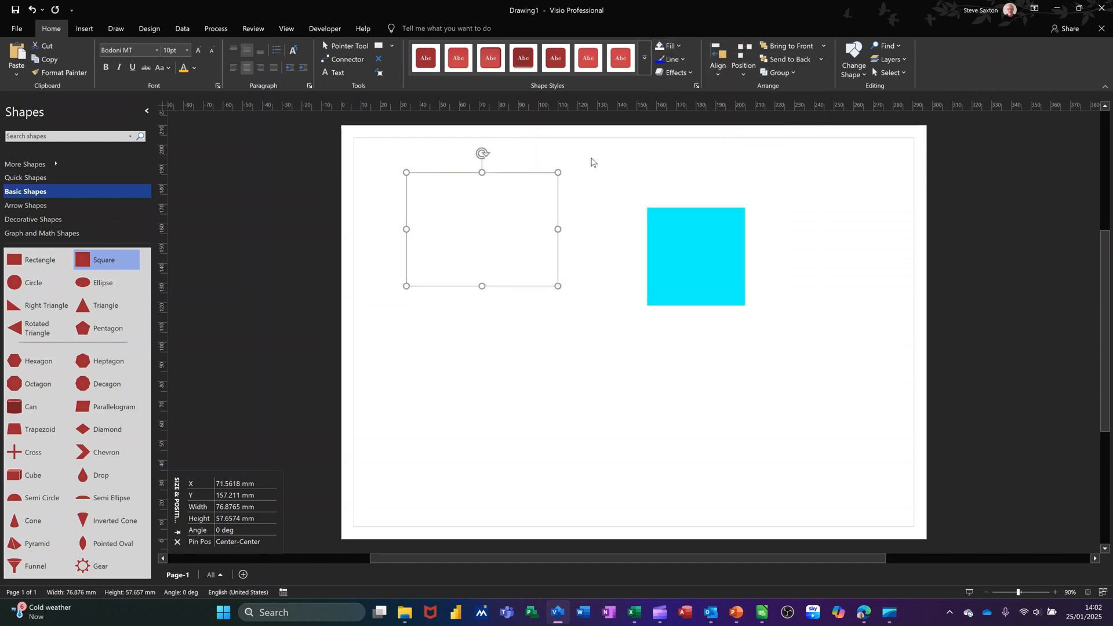
- Reapply the red Modern theme and its first variant to the drawing, and reselect the white rectangle
{"action": "left_click", "coordinate": [161, 30]}
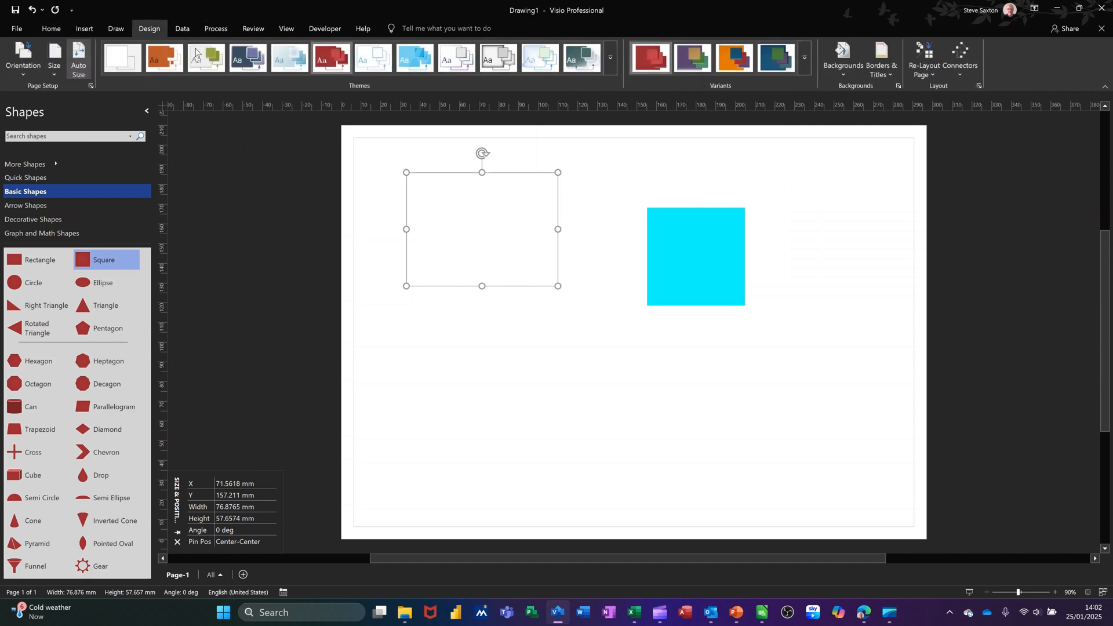
{"action": "left_click", "coordinate": [329, 69]}
{"action": "left_click", "coordinate": [646, 72]}
{"action": "left_click", "coordinate": [583, 243]}
{"action": "left_click", "coordinate": [523, 237]}
{"action": "left_click", "coordinate": [51, 29]}
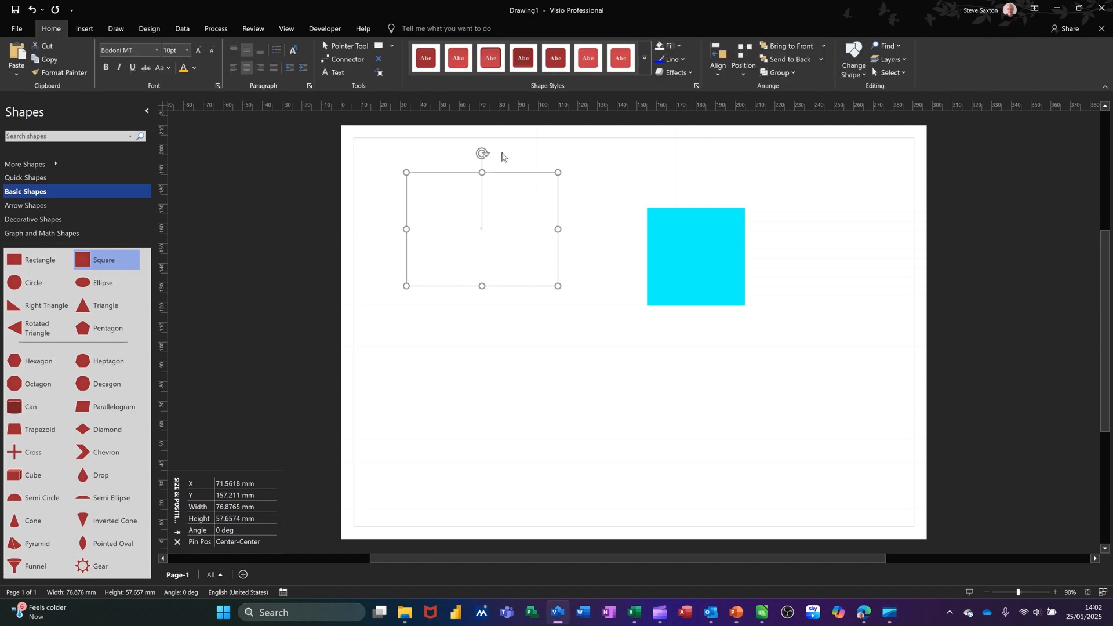
- Fill the white rectangle with the light red variant colour, and replace that with the dark blue theme style from the second row
{"action": "left_click", "coordinate": [674, 47]}
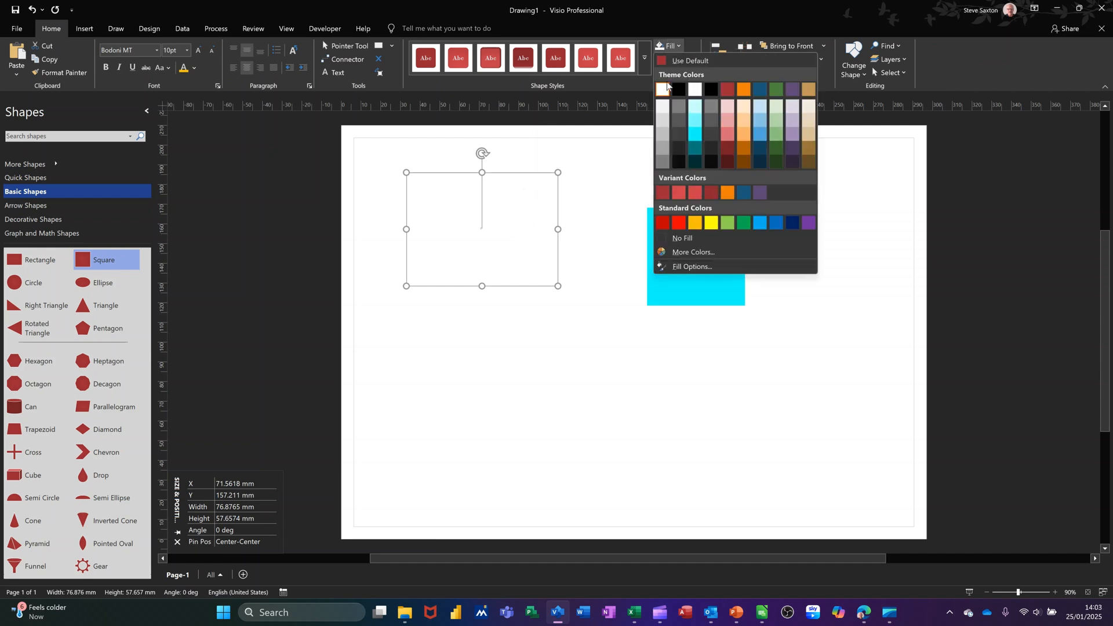
{"action": "left_click", "coordinate": [684, 191]}
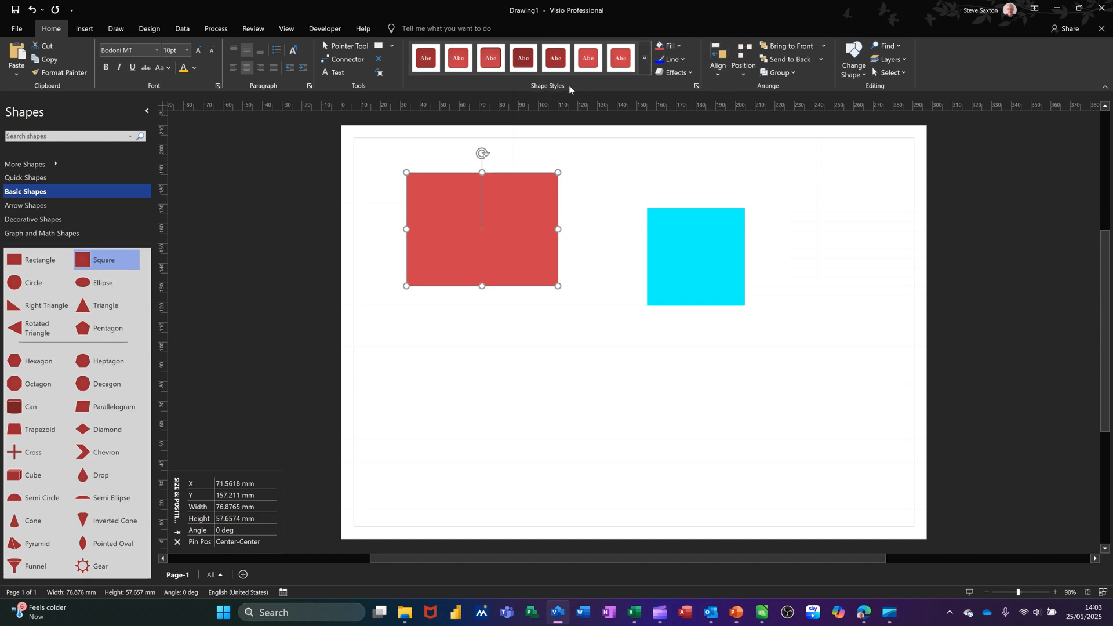
{"action": "left_click", "coordinate": [646, 61]}
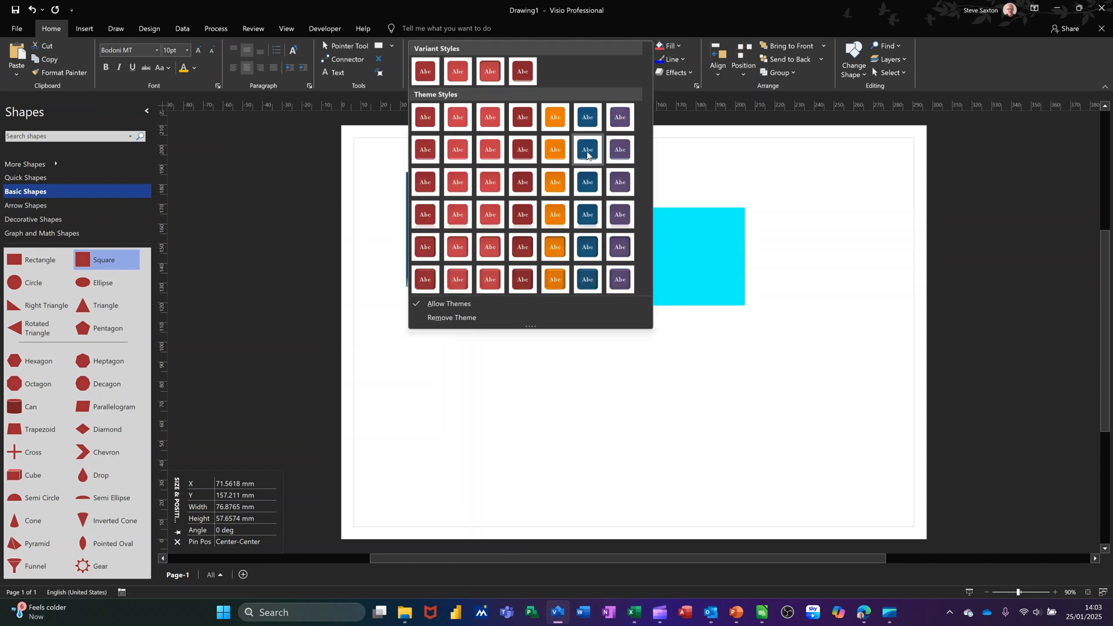
{"action": "left_click", "coordinate": [587, 151]}
- Apply the orange theme style with a reflection to both shapes and move them towards the page's upper-left corner
{"action": "left_click", "coordinate": [683, 238]}
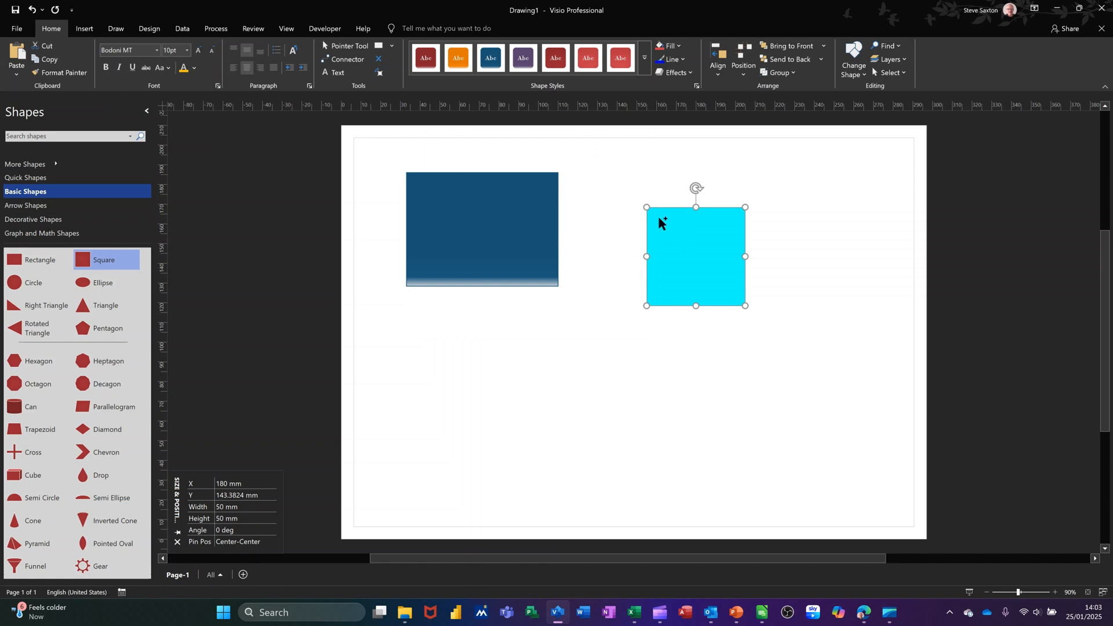
{"action": "key", "text": "ctrl+a"}
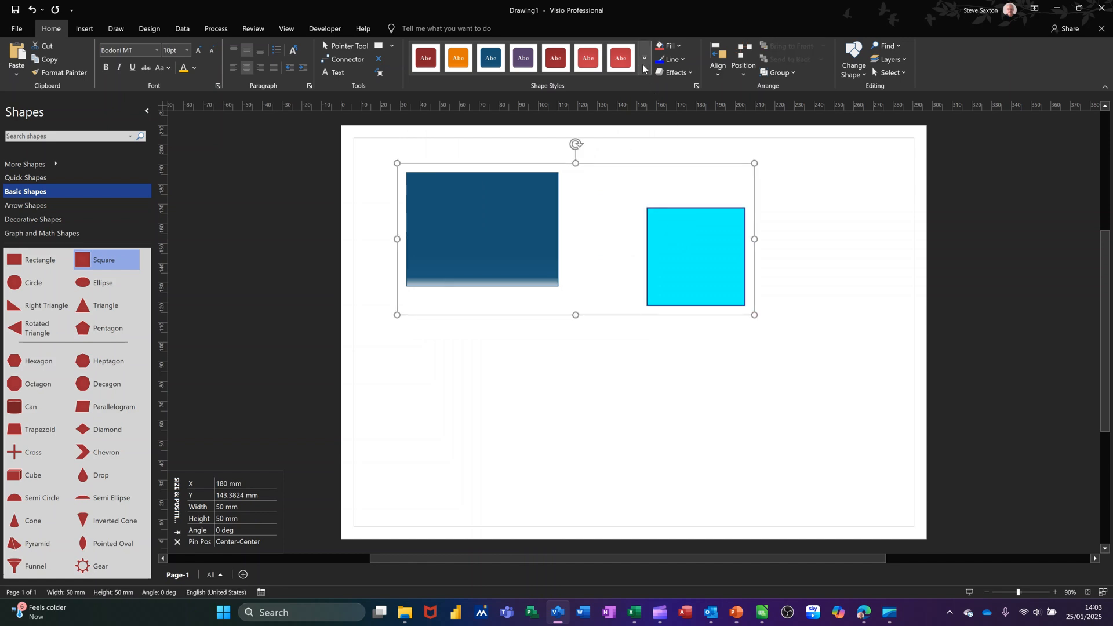
{"action": "left_click", "coordinate": [643, 69]}
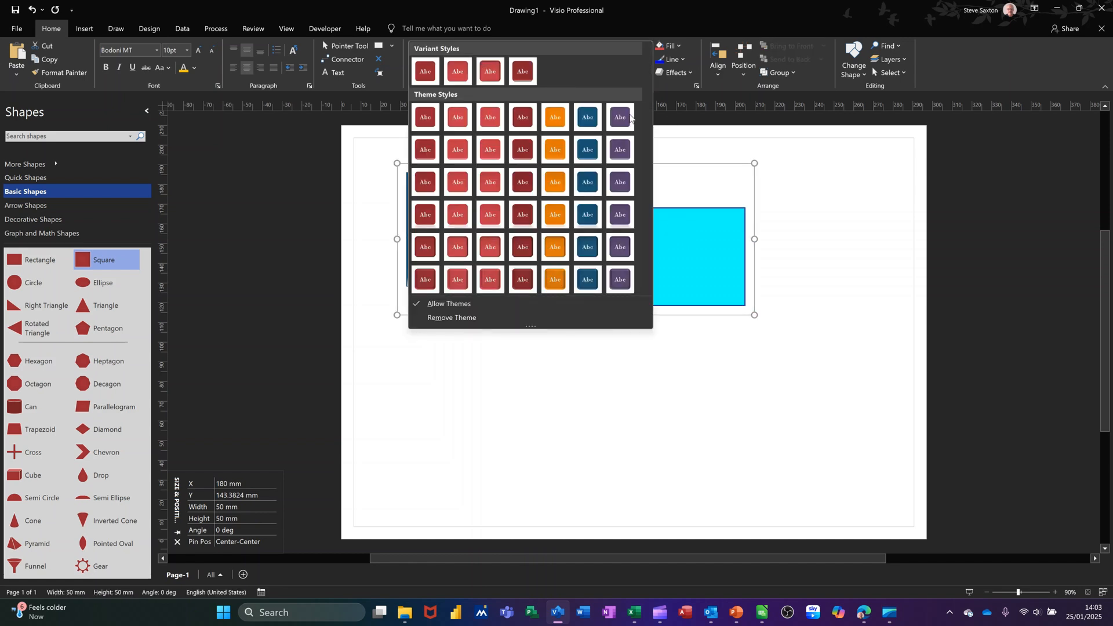
{"action": "left_click", "coordinate": [553, 219]}
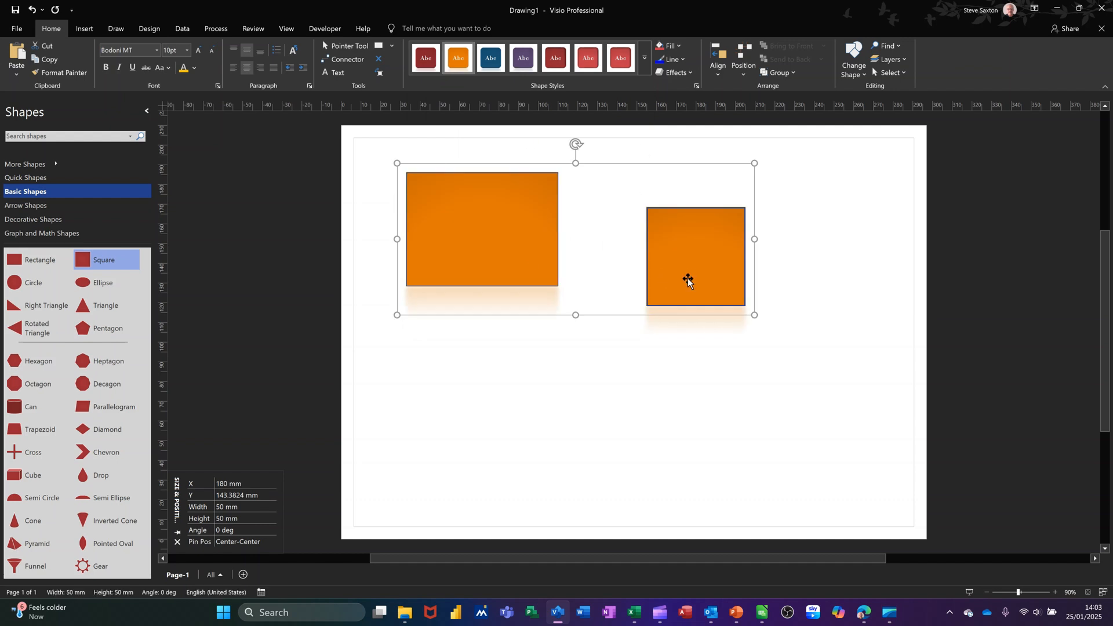
{"action": "left_click_drag", "start_coordinate": [688, 273], "coordinate": [665, 246]}
{"action": "left_click", "coordinate": [741, 277]}
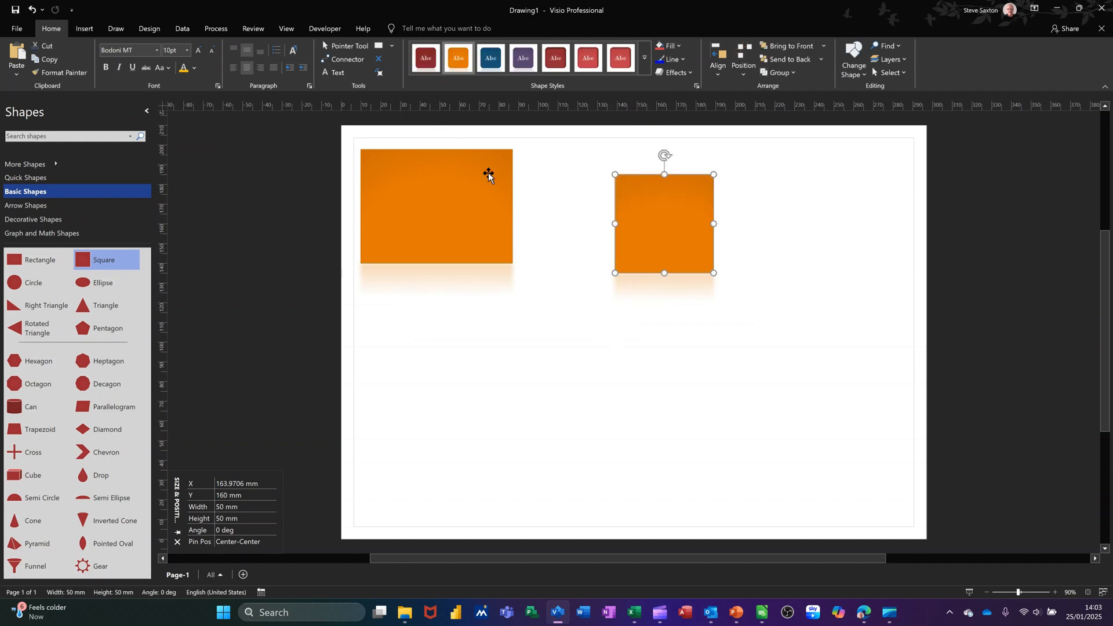
- Connect the rectangle's right side to the square's left side, and draw two loose elbow connectors below the shapes
{"action": "left_click", "coordinate": [346, 61]}
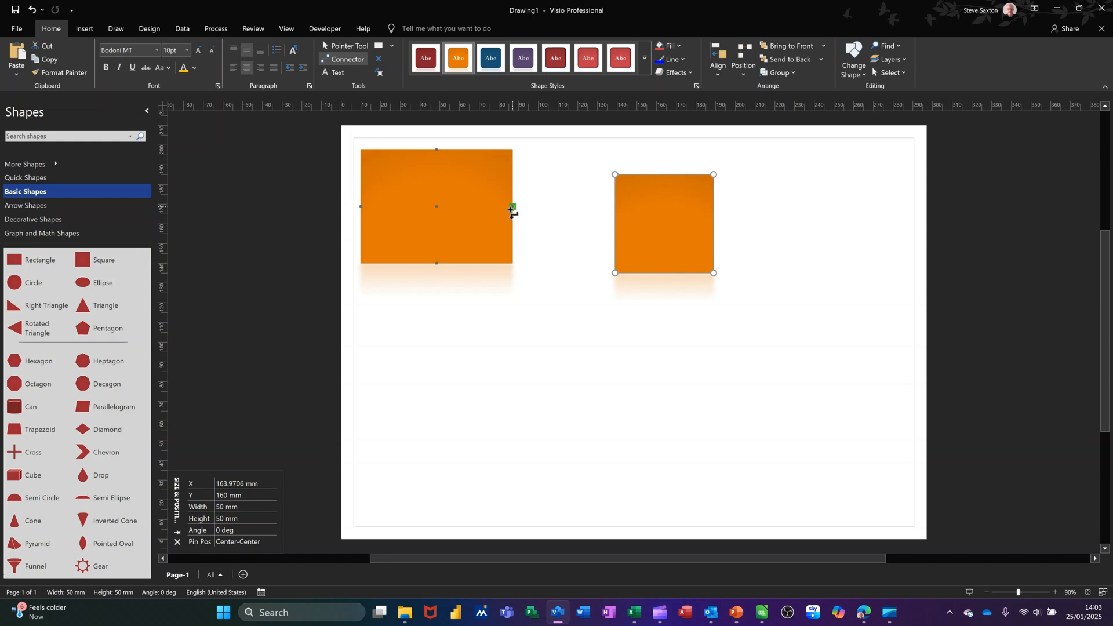
{"action": "left_click_drag", "start_coordinate": [514, 208], "coordinate": [616, 224]}
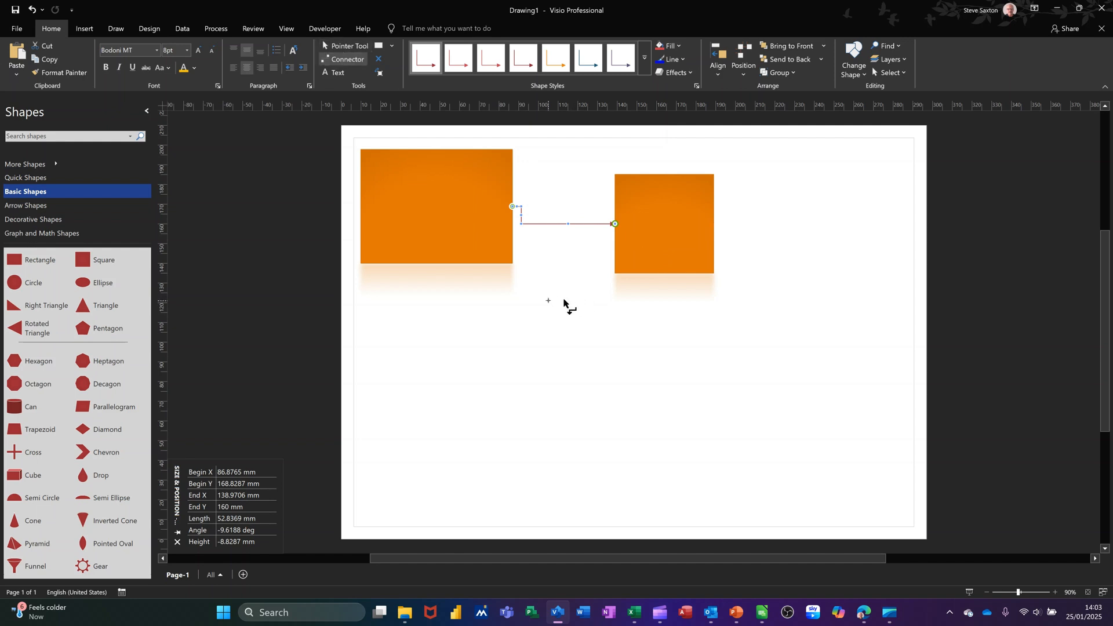
{"action": "left_click_drag", "start_coordinate": [538, 299], "coordinate": [601, 338]}
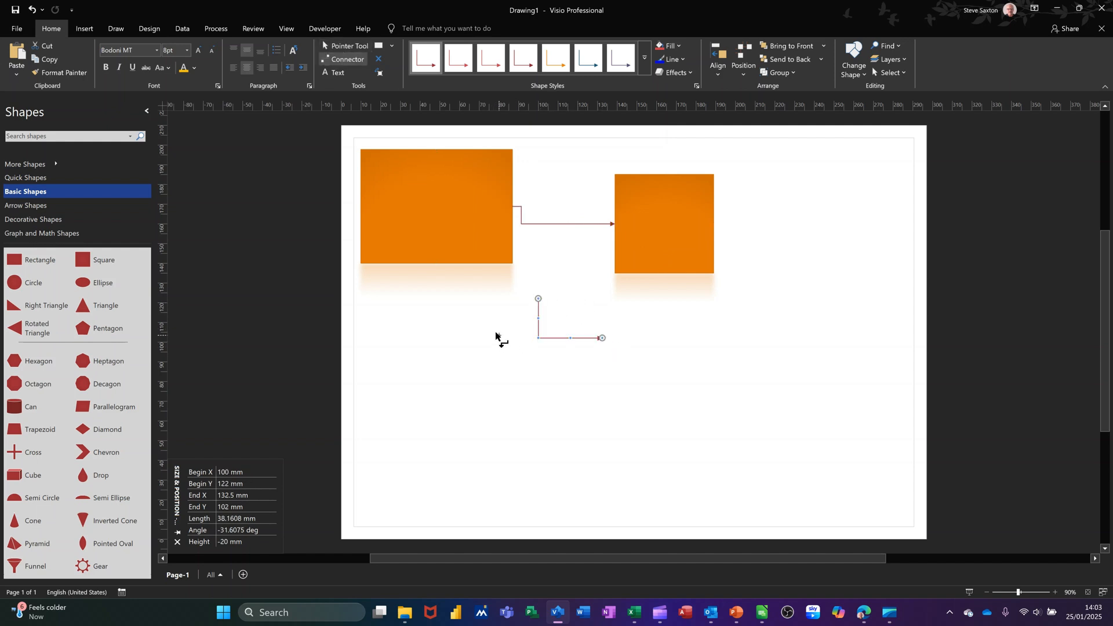
{"action": "left_click_drag", "start_coordinate": [447, 315], "coordinate": [488, 392]}
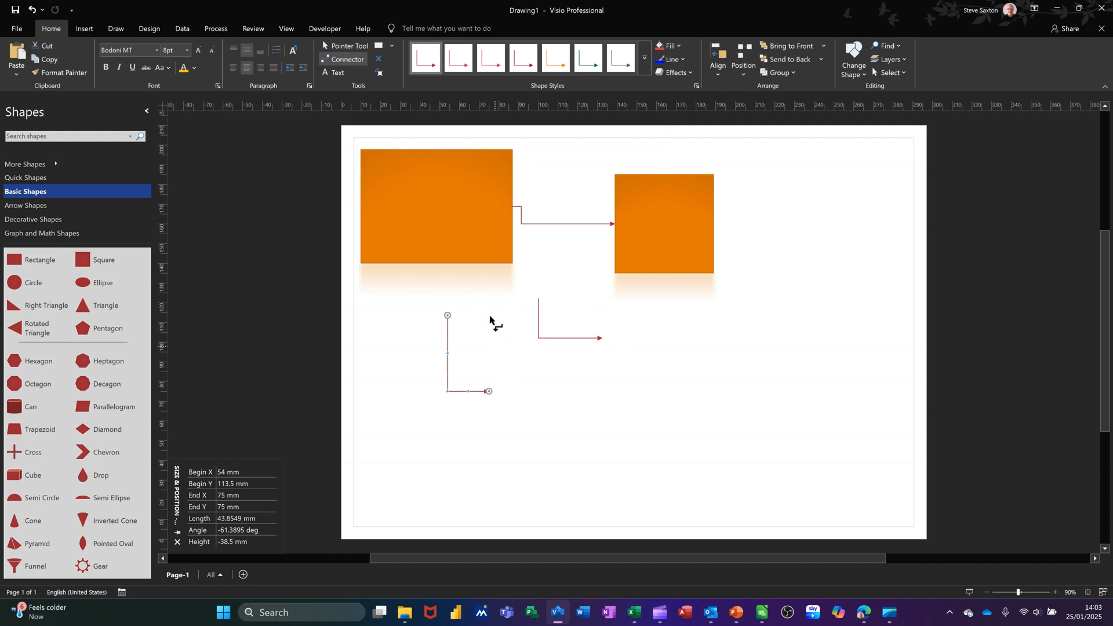
{"action": "left_click", "coordinate": [337, 46]}
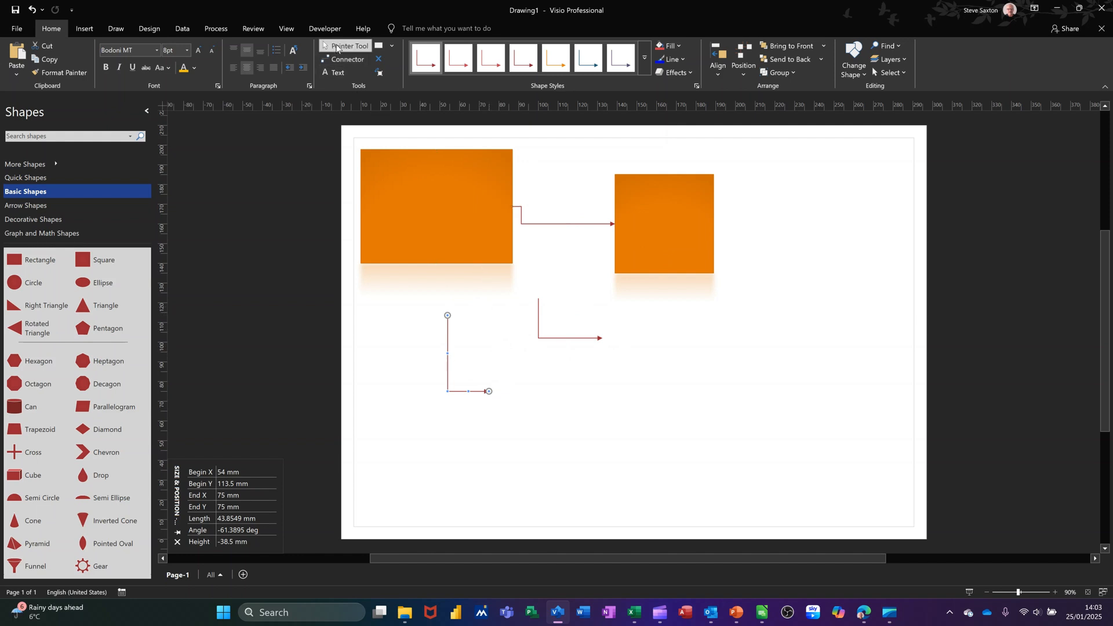
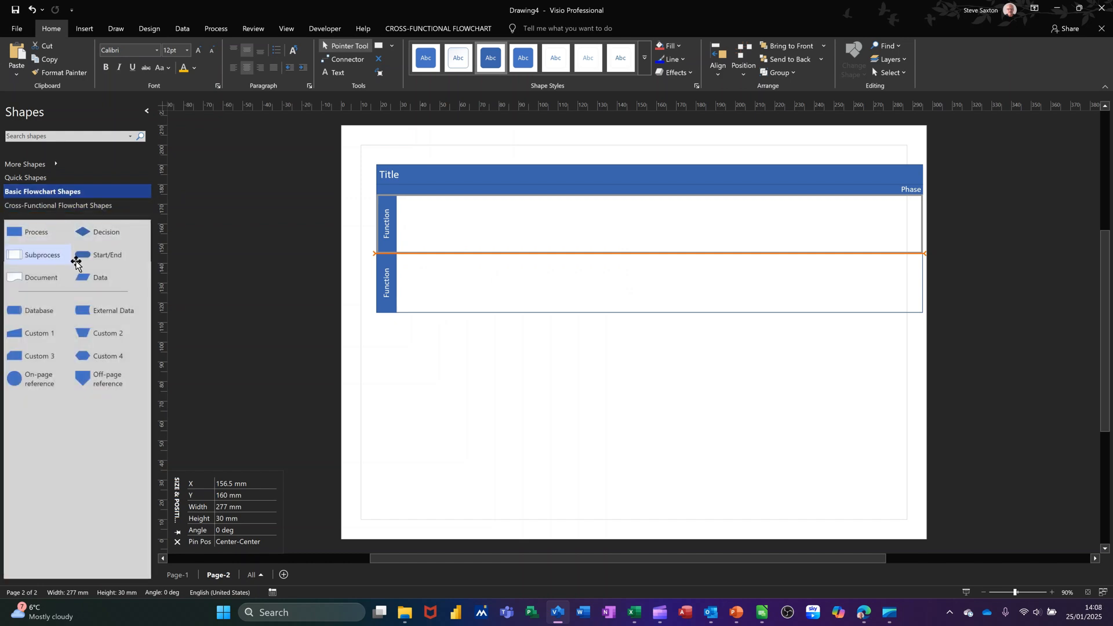
- Build a connected flow of Start/End and Process shapes in the upper swimlane and a Process below, undoing the slight shift of the last shape
{"action": "left_click_drag", "start_coordinate": [84, 257], "coordinate": [450, 219]}
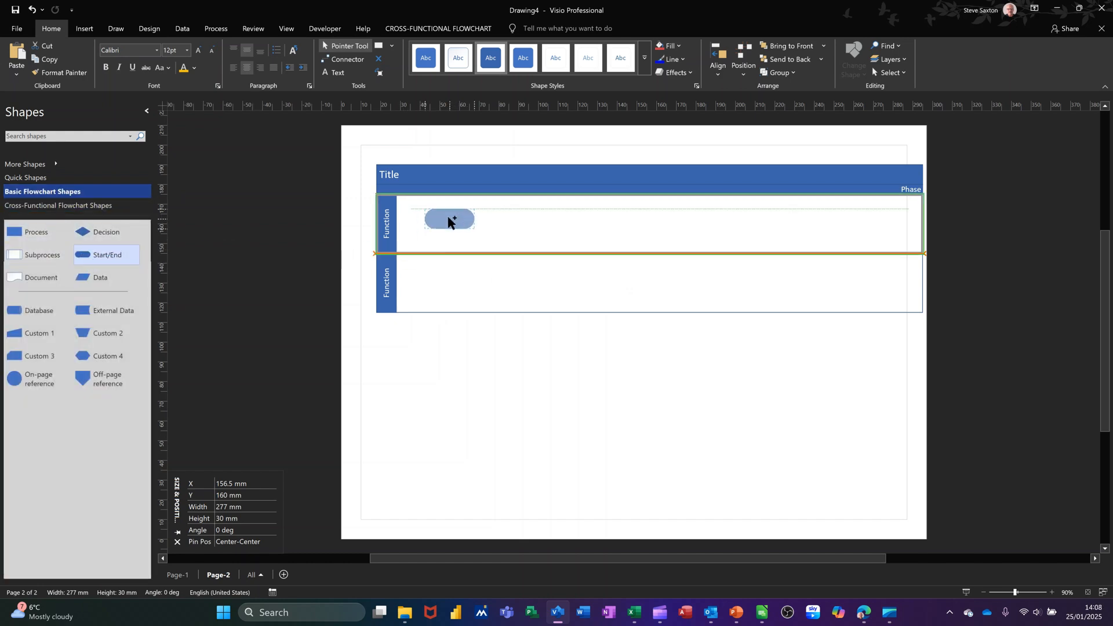
{"action": "left_click", "coordinate": [341, 60]}
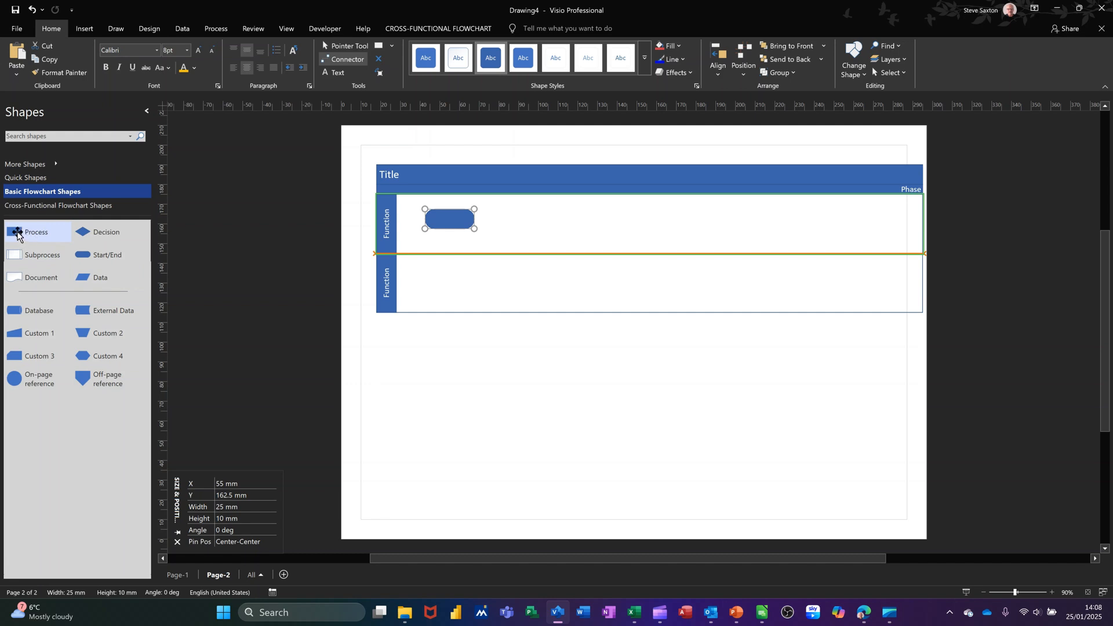
{"action": "left_click_drag", "start_coordinate": [15, 231], "coordinate": [548, 218]}
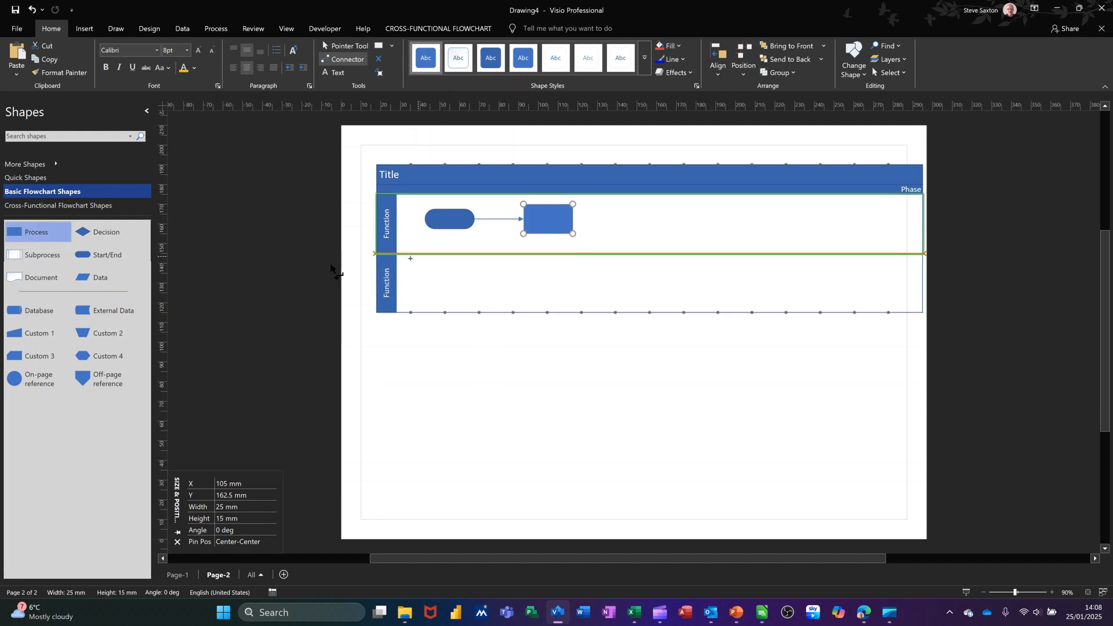
{"action": "left_click_drag", "start_coordinate": [19, 233], "coordinate": [549, 290]}
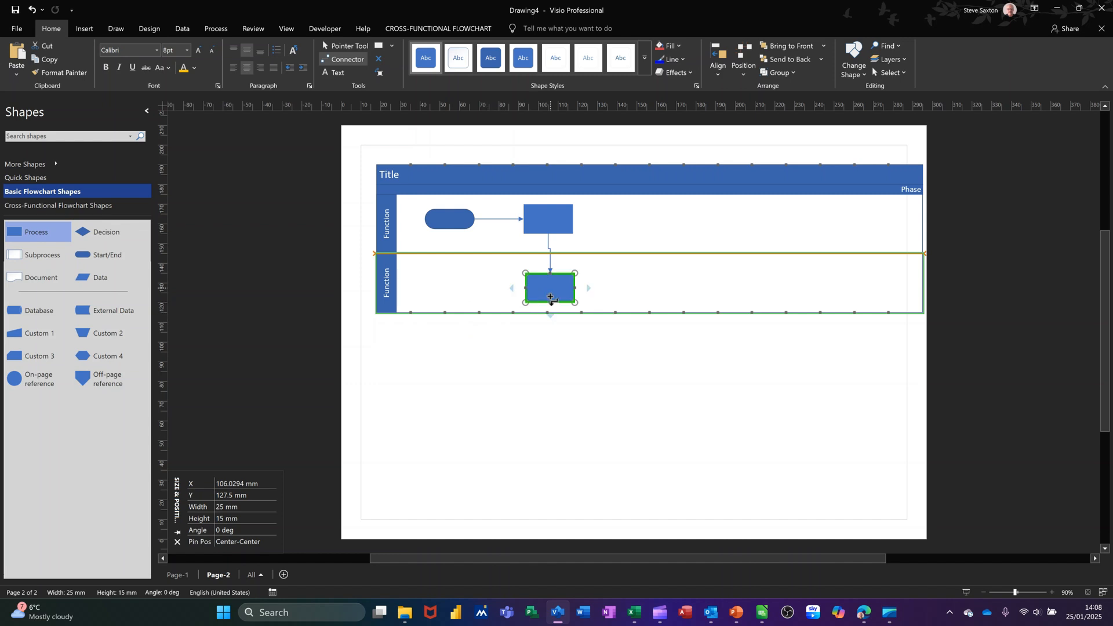
{"action": "key", "text": "ctrl+z"}
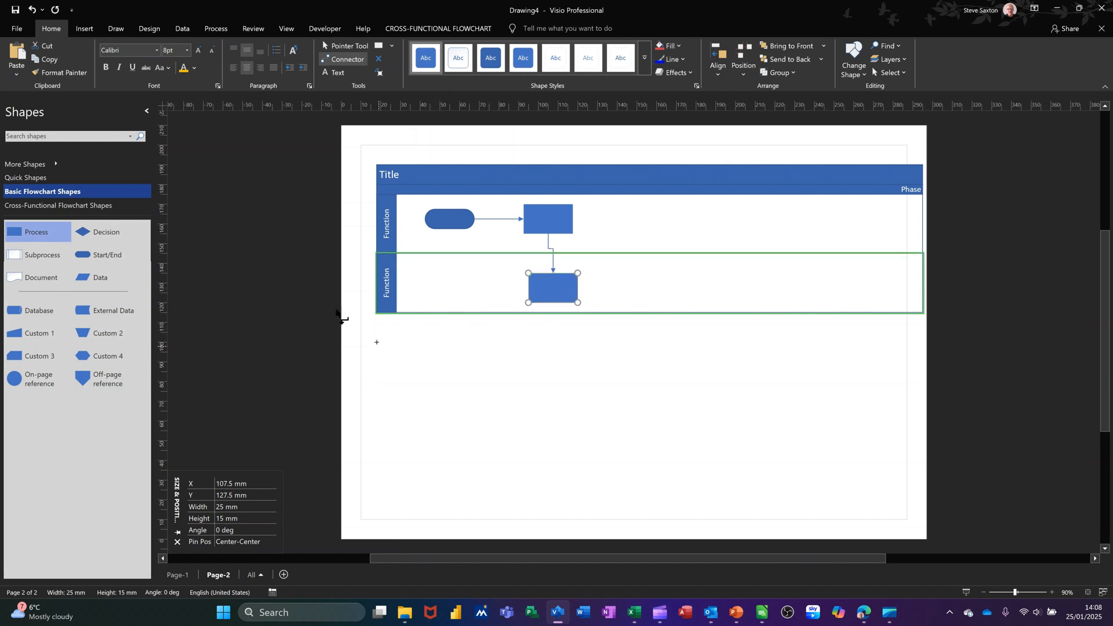
- Extend the flow with a second Process in the lower swimlane, a Decision above it and a closing Start/End shape to the right
{"action": "left_click_drag", "start_coordinate": [39, 238], "coordinate": [641, 283]}
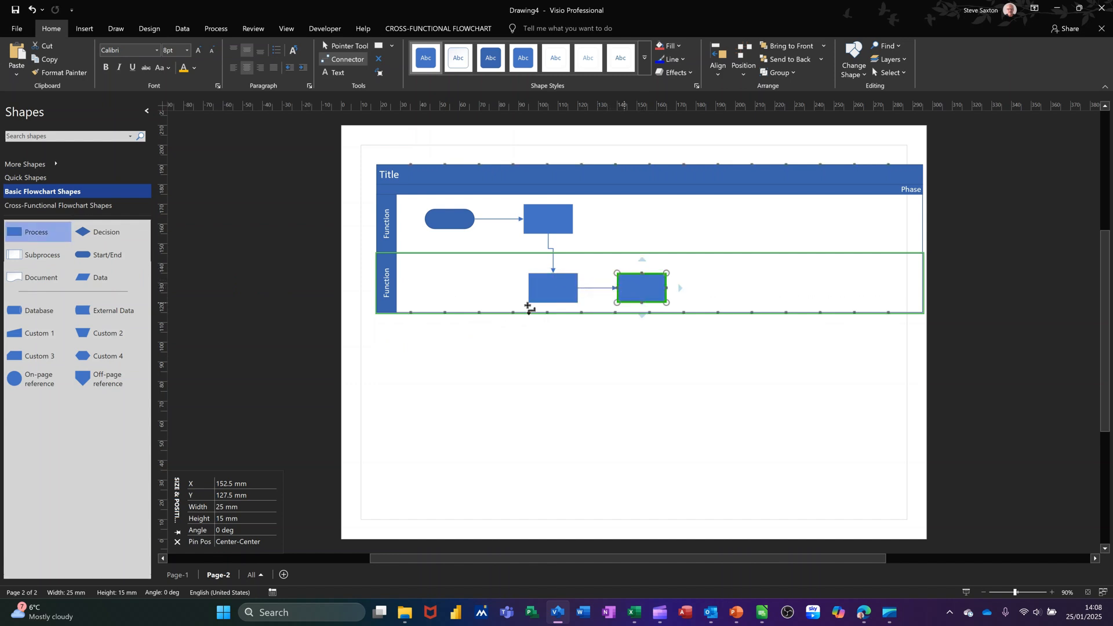
{"action": "left_click_drag", "start_coordinate": [84, 235], "coordinate": [641, 219]}
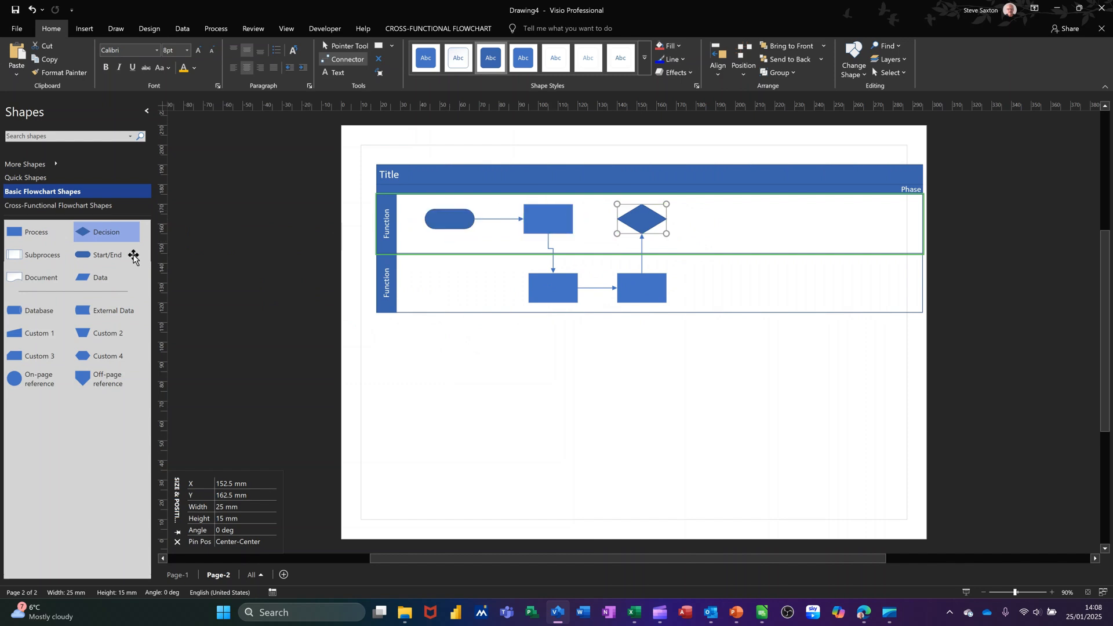
{"action": "left_click_drag", "start_coordinate": [107, 256], "coordinate": [745, 219]}
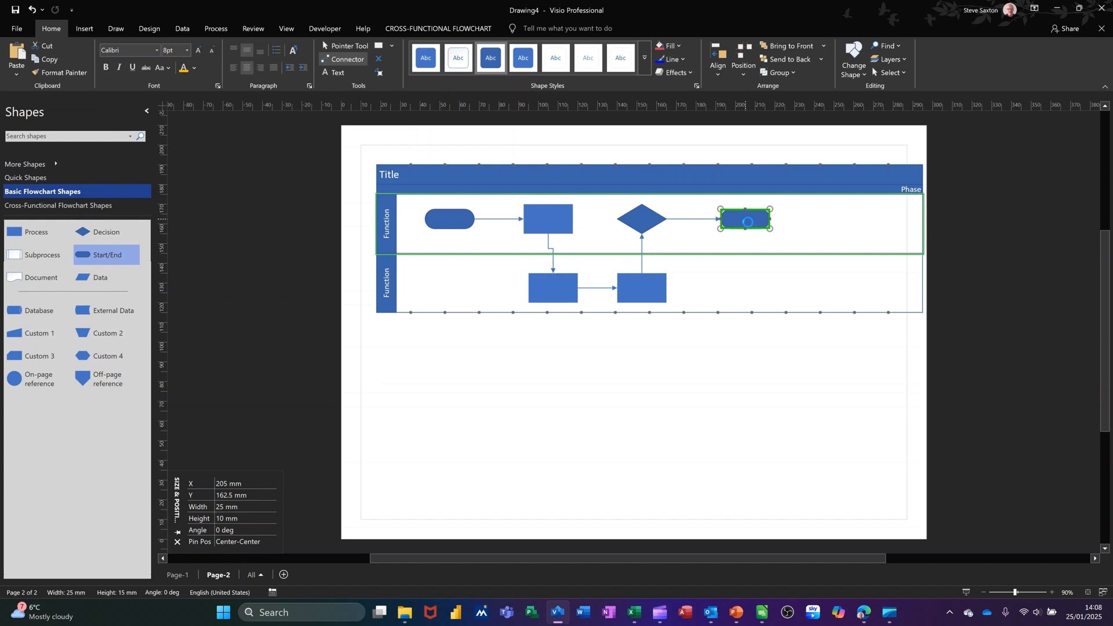
- Apply the dark teal and red theme to the flowchart and add the world map page background
{"action": "left_click", "coordinate": [160, 29]}
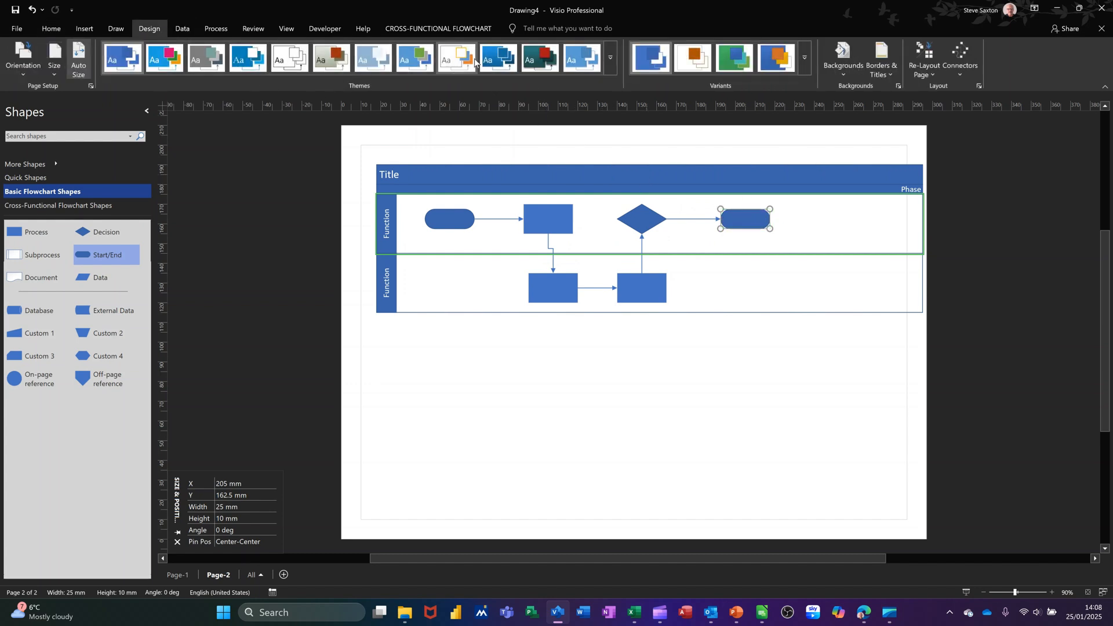
{"action": "left_click", "coordinate": [534, 61]}
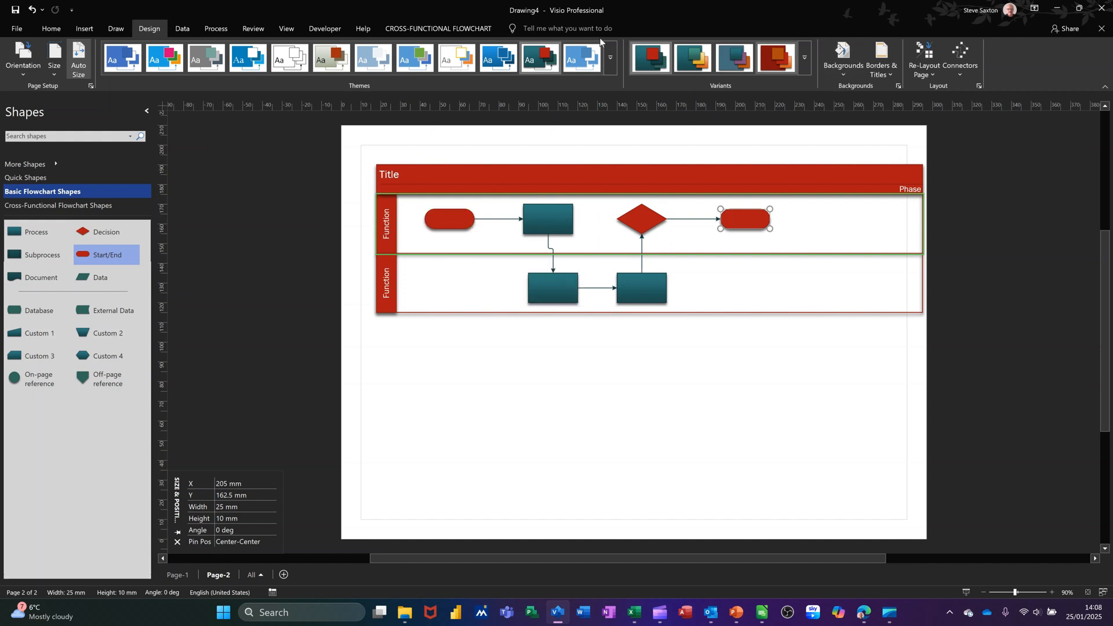
{"action": "left_click", "coordinate": [843, 69]}
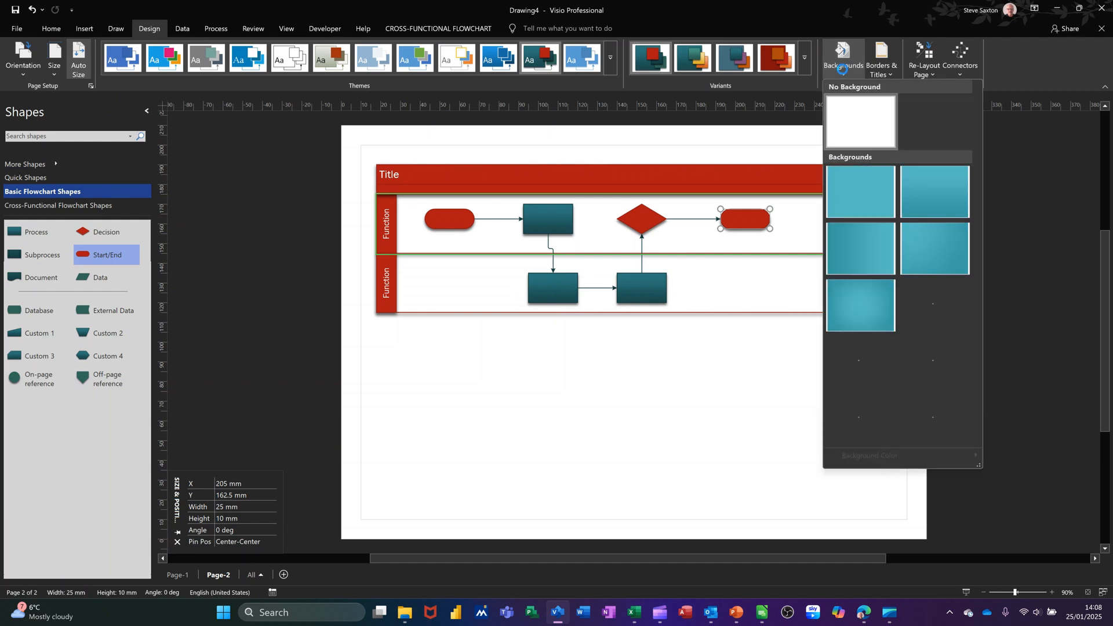
{"action": "left_click", "coordinate": [920, 298]}
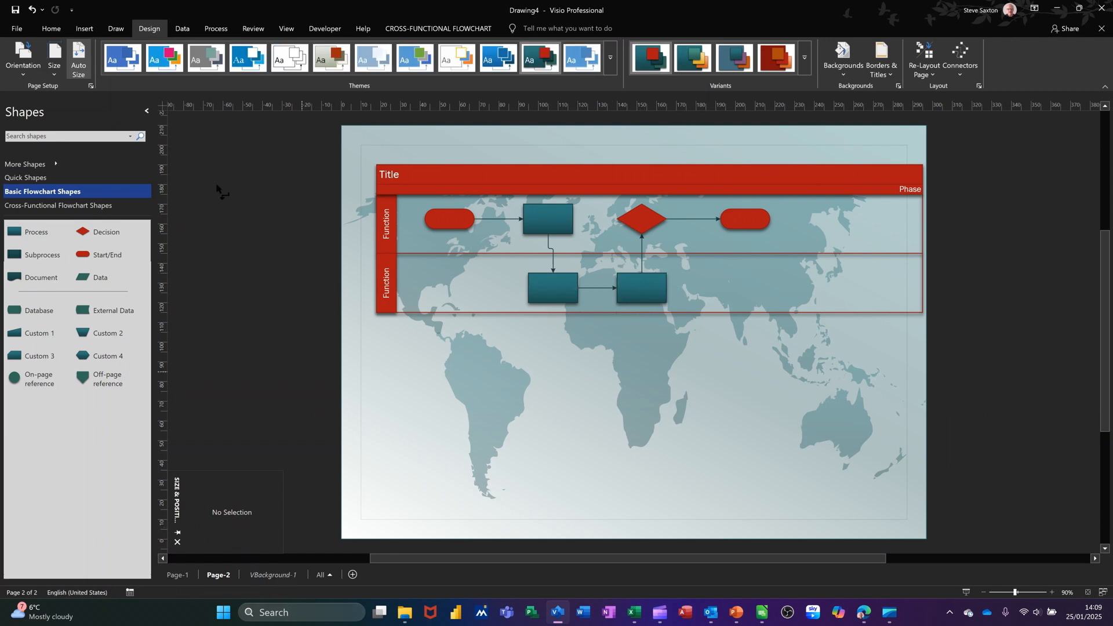
- Add a page border style with a teal title bar, the date and a page number
{"action": "left_click", "coordinate": [48, 29]}
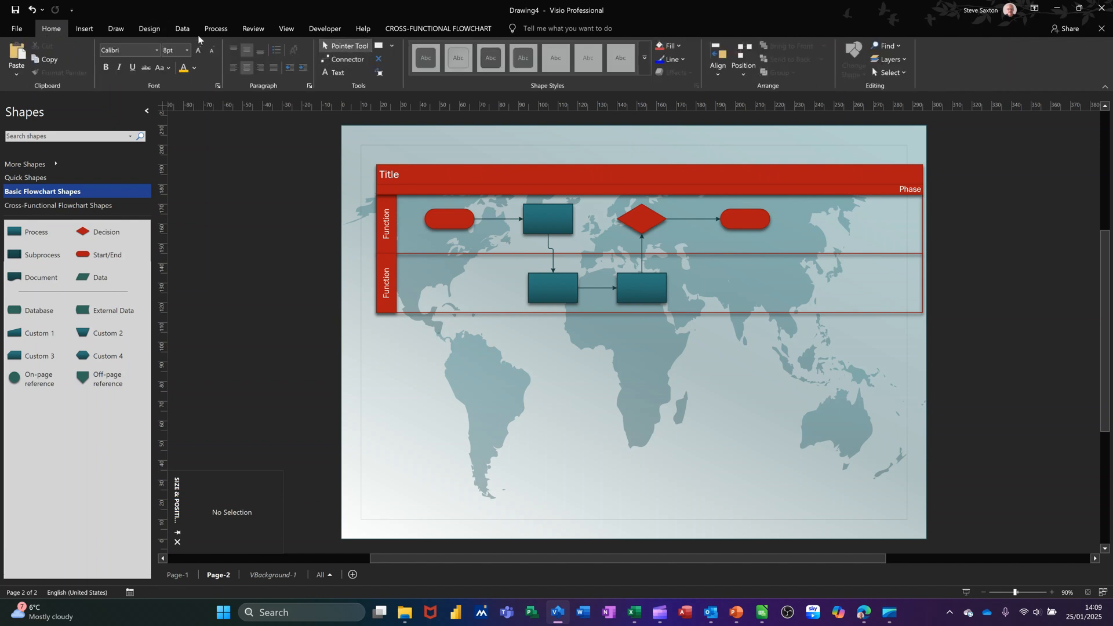
{"action": "left_click", "coordinate": [152, 30]}
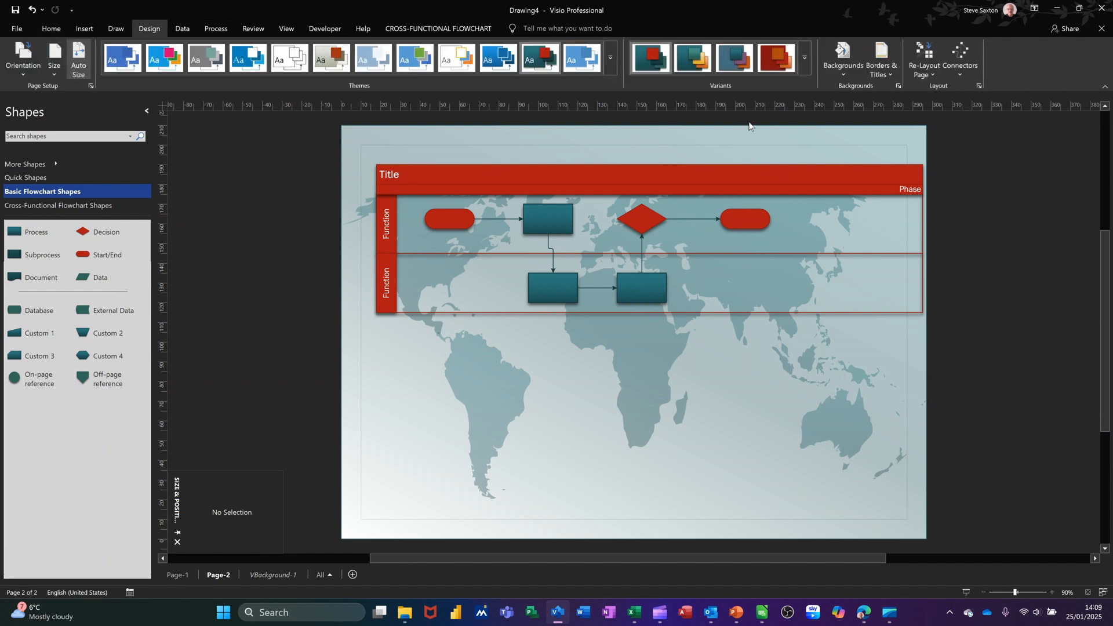
{"action": "left_click", "coordinate": [881, 65]}
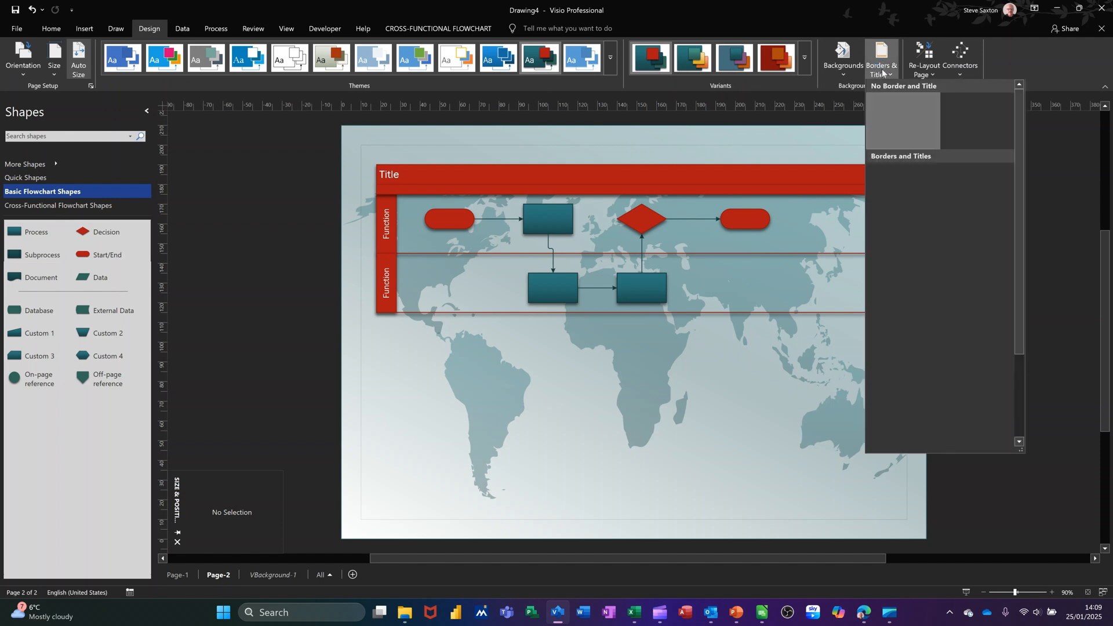
{"action": "left_click", "coordinate": [903, 198]}
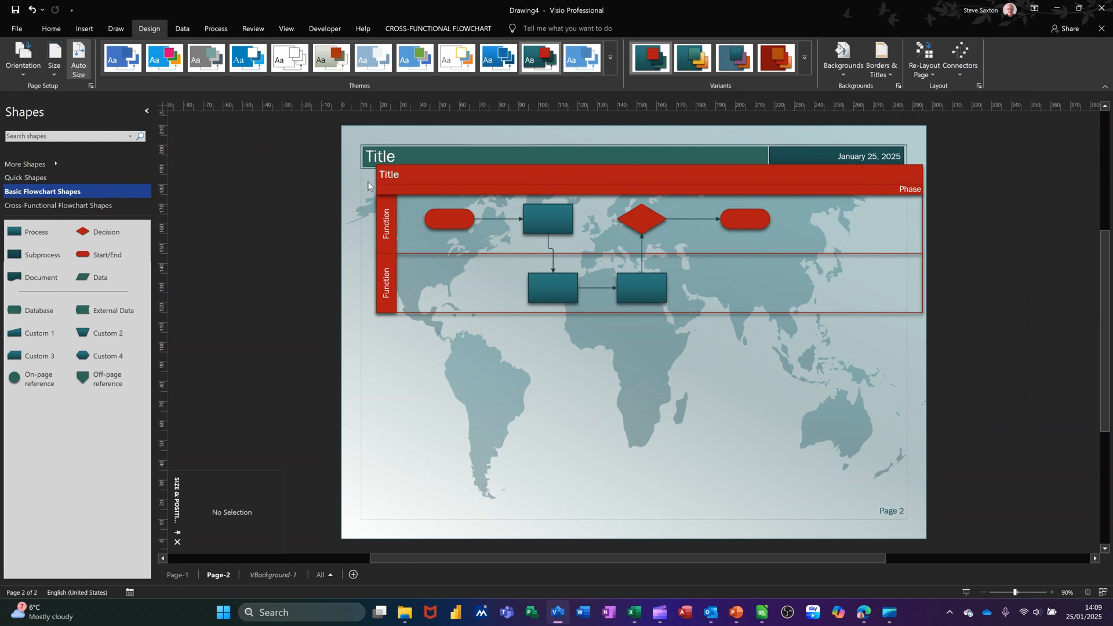
- Move the swimlane flowchart below the page title bar and change the border title on the VBackground-1 page to "Process"
{"action": "left_click_drag", "start_coordinate": [405, 183], "coordinate": [396, 210]}
{"action": "left_click", "coordinate": [479, 152]}
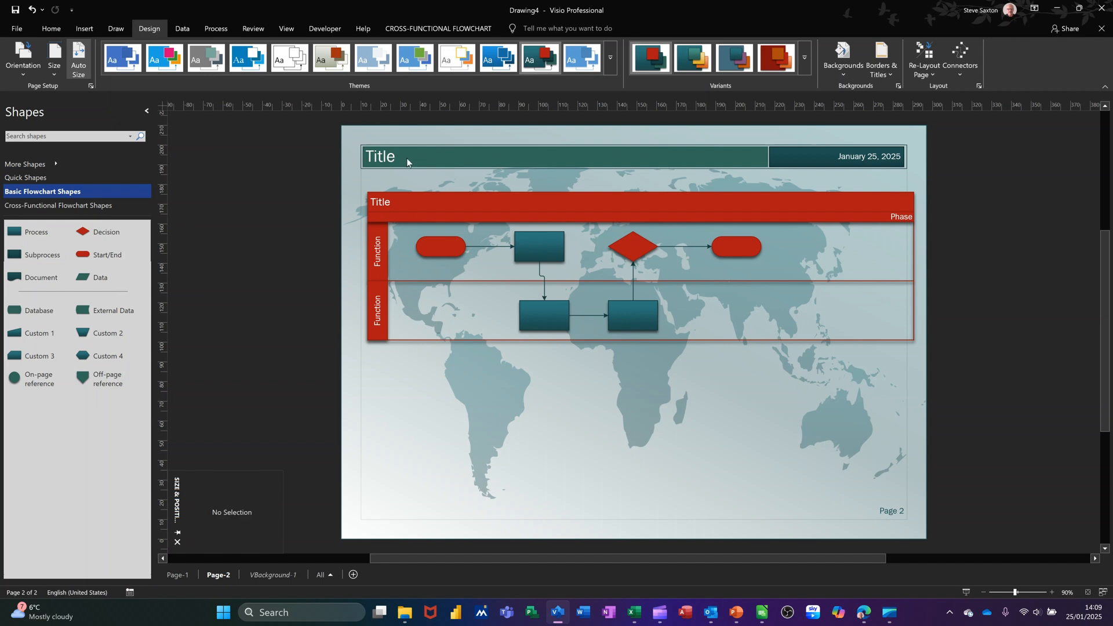
{"action": "left_click", "coordinate": [260, 578]}
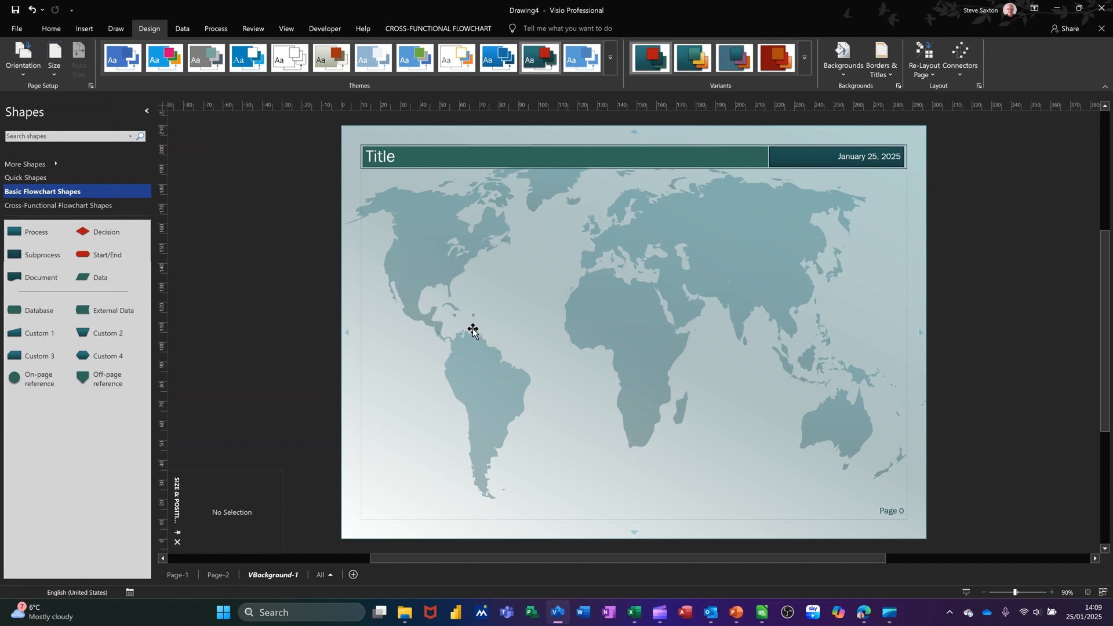
{"action": "double_click", "coordinate": [396, 163]}
{"action": "type", "text": "Process"}
{"action": "left_click", "coordinate": [589, 288]}
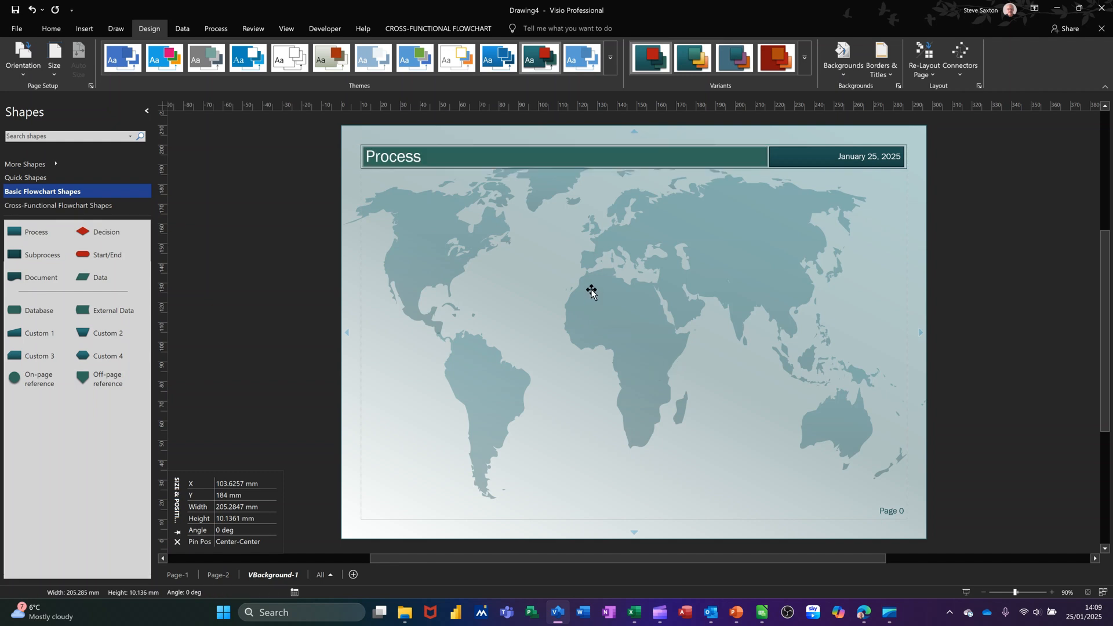
{"action": "left_click", "coordinate": [219, 574]}
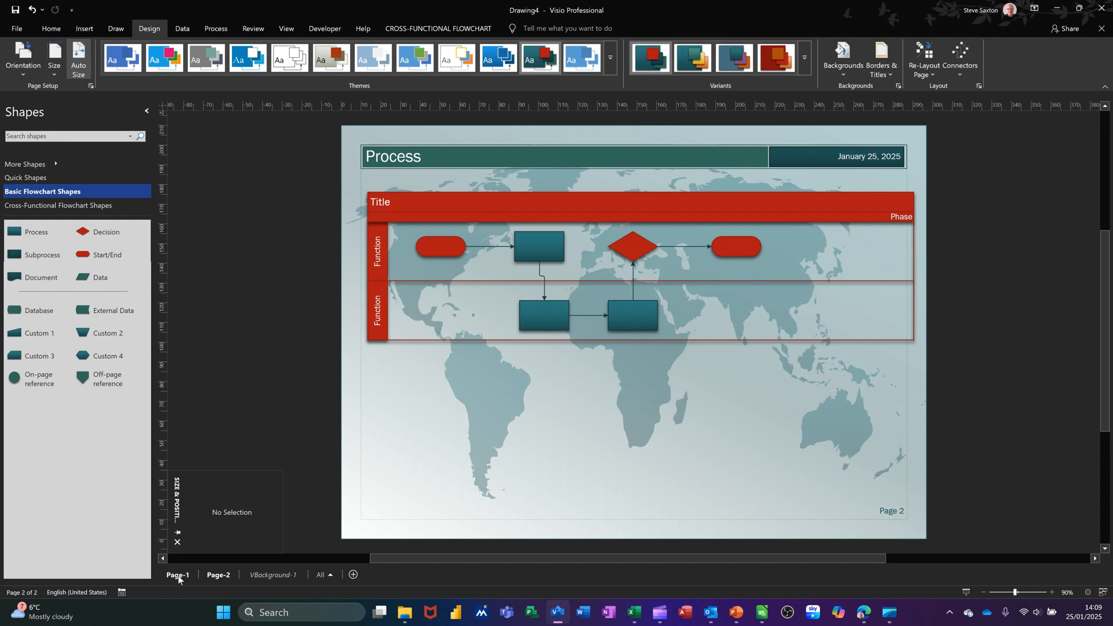
- Assign VBackground-1 as the background of Page-1 in its page properties
{"action": "left_click", "coordinate": [179, 576]}
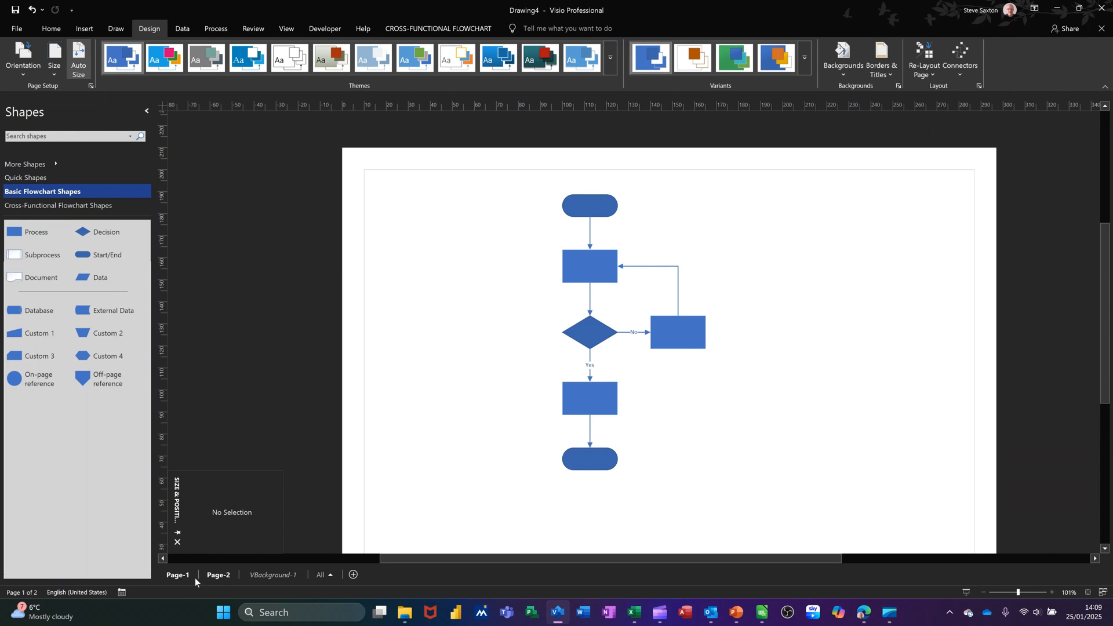
{"action": "right_click", "coordinate": [176, 574]}
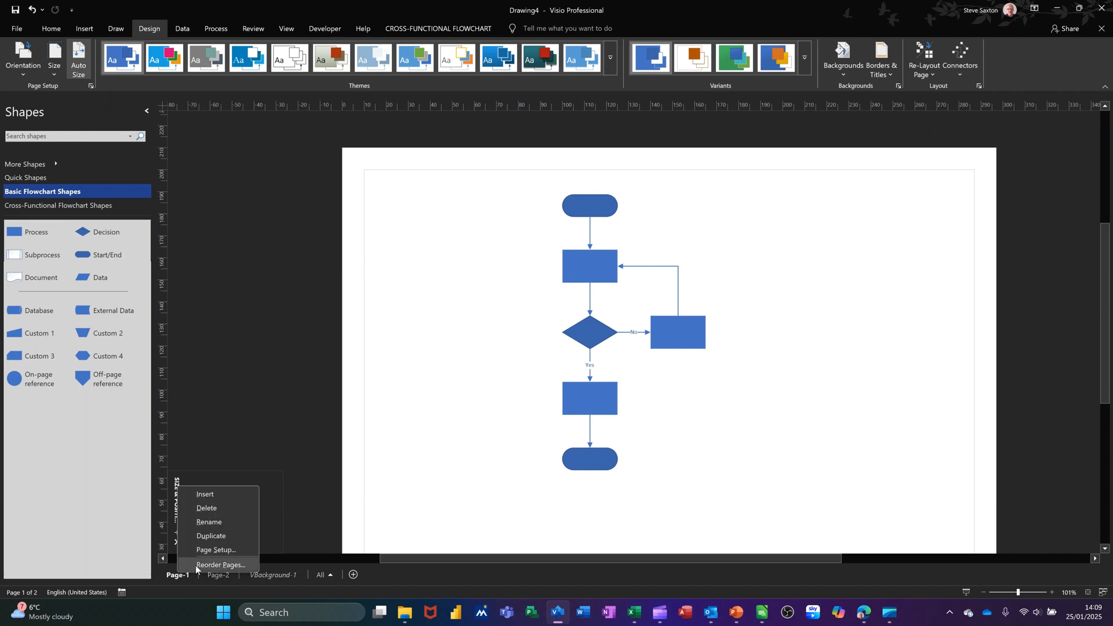
{"action": "left_click", "coordinate": [221, 551]}
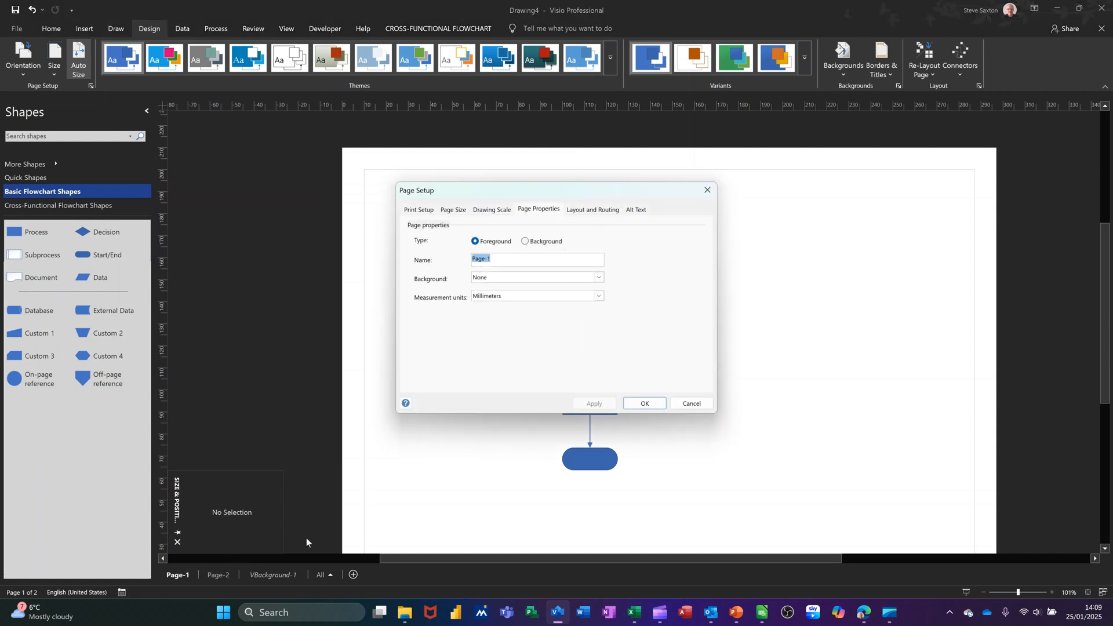
{"action": "left_click", "coordinate": [520, 282]}
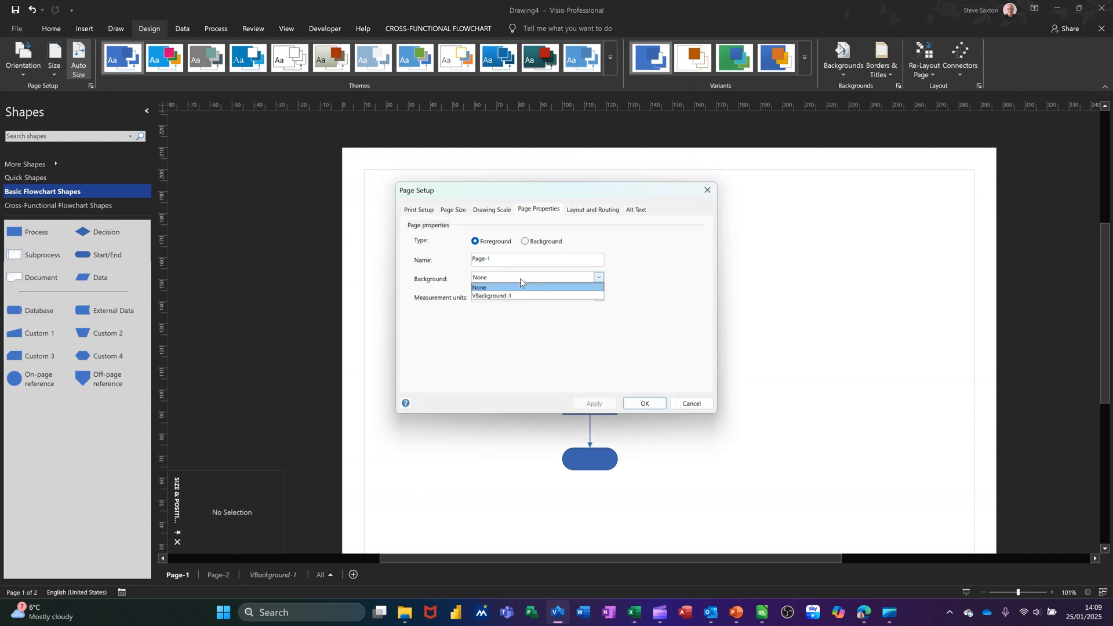
{"action": "left_click", "coordinate": [502, 296]}
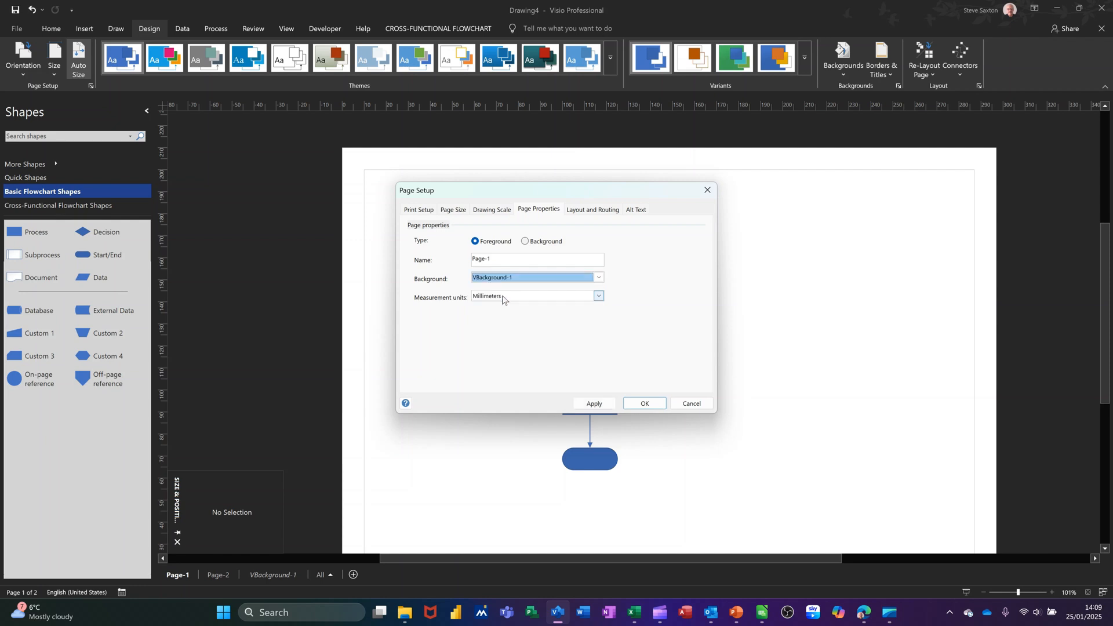
{"action": "left_click", "coordinate": [646, 404]}
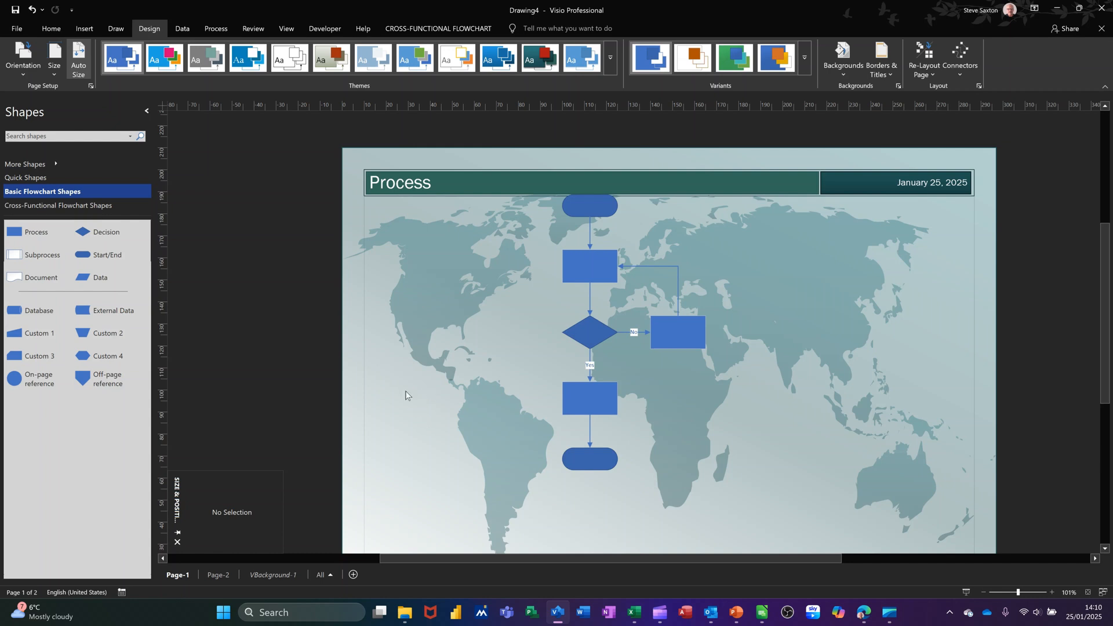
- Create a metric drawing from the Gantt Chart template in the Schedule category, accepting 5 tasks and the range 25/01/2025 to 07/02/2025
{"action": "left_click", "coordinate": [15, 30]}
{"action": "left_click", "coordinate": [34, 83]}
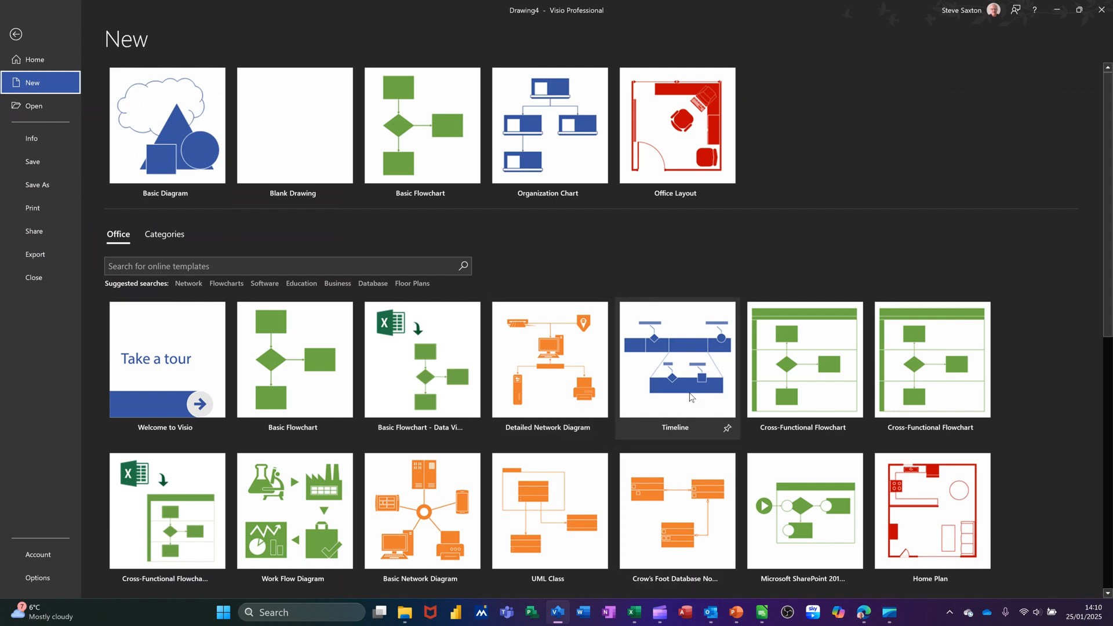
{"action": "left_click", "coordinate": [679, 358]}
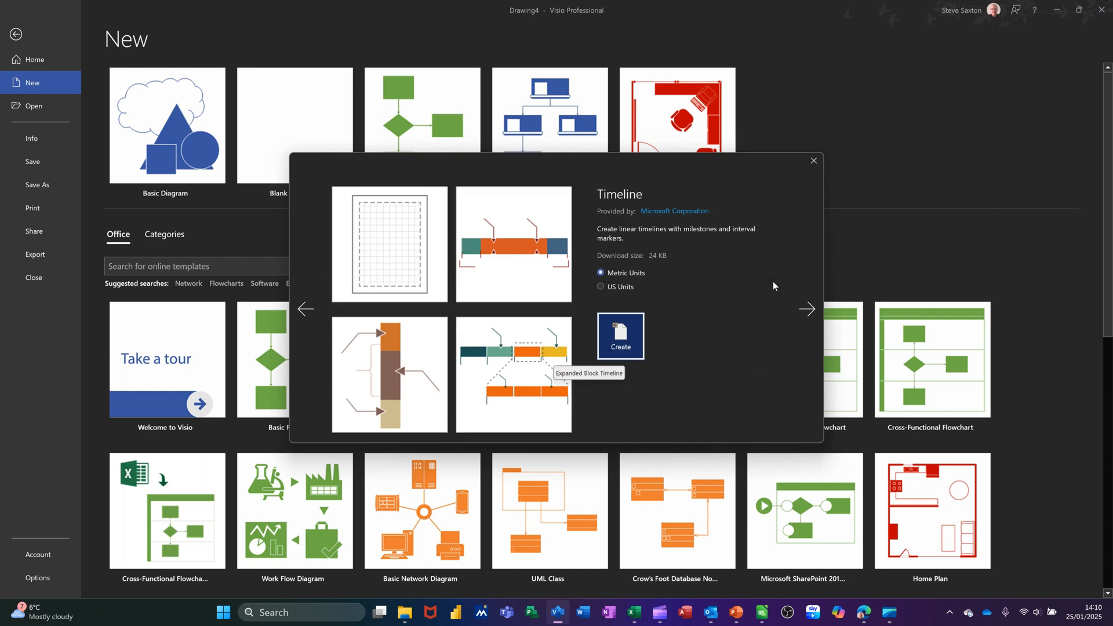
{"action": "left_click", "coordinate": [813, 161]}
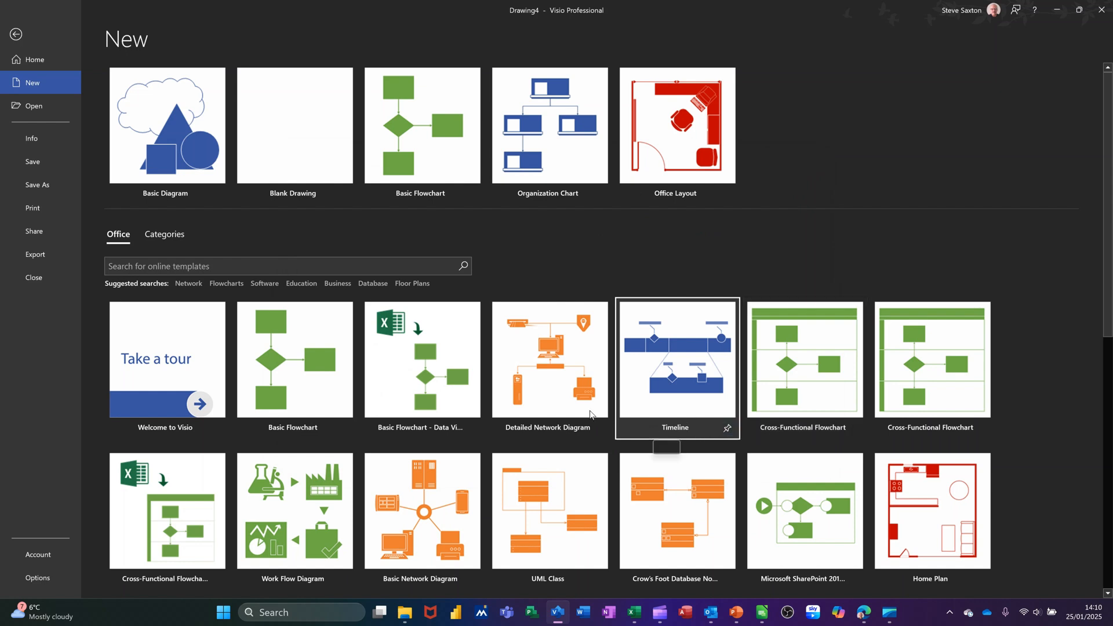
{"action": "left_click", "coordinate": [155, 232]}
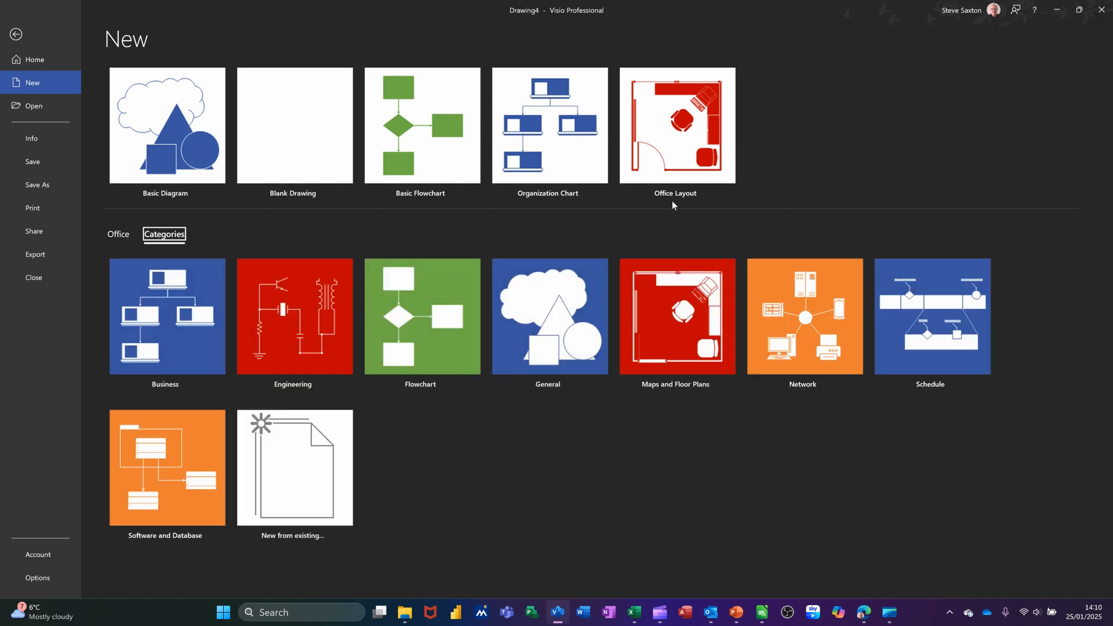
{"action": "left_click", "coordinate": [909, 344]}
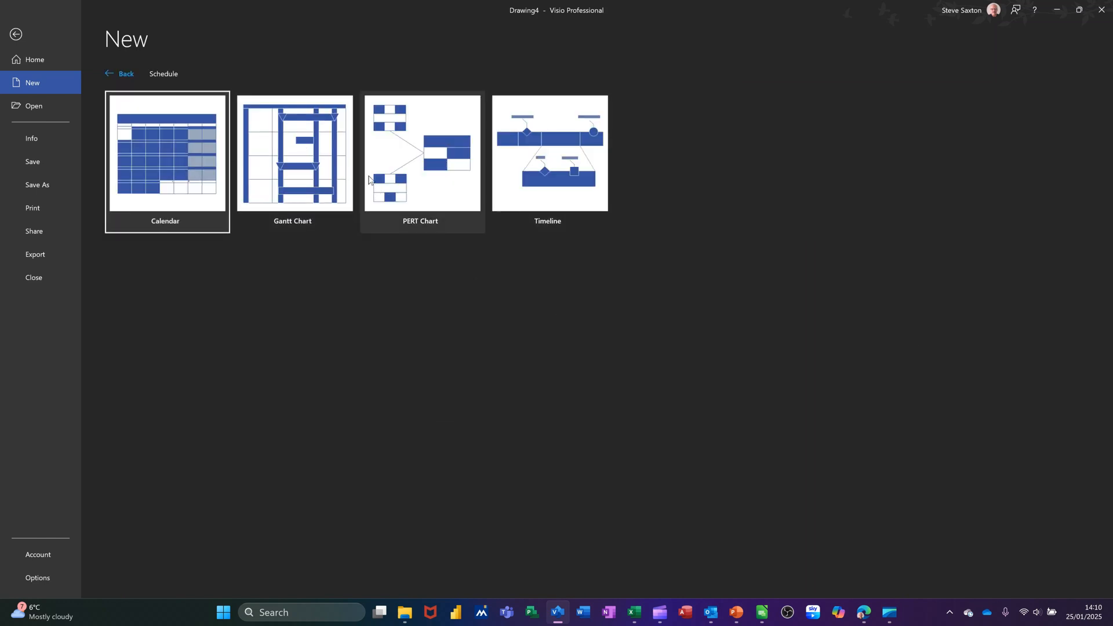
{"action": "left_click", "coordinate": [342, 170]}
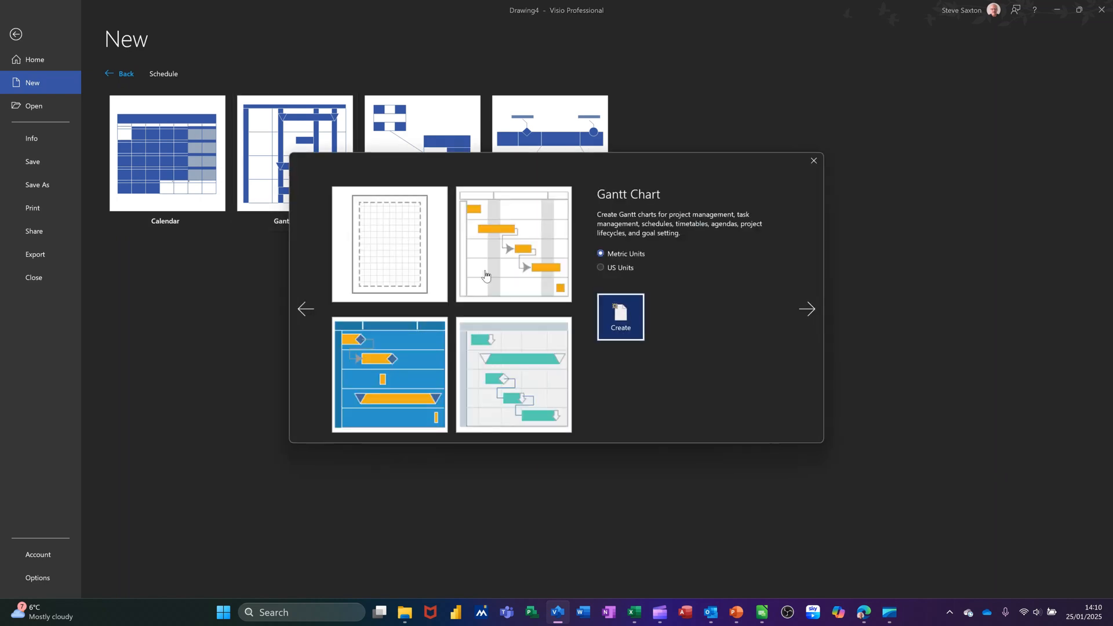
{"action": "left_click", "coordinate": [617, 318]}
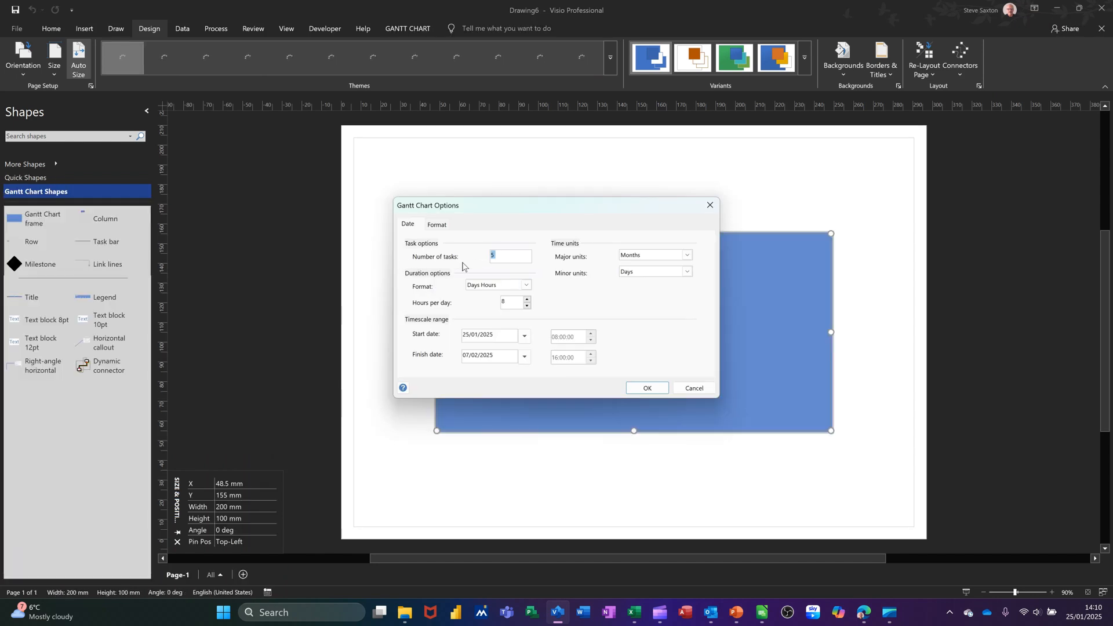
{"action": "left_click", "coordinate": [641, 386]}
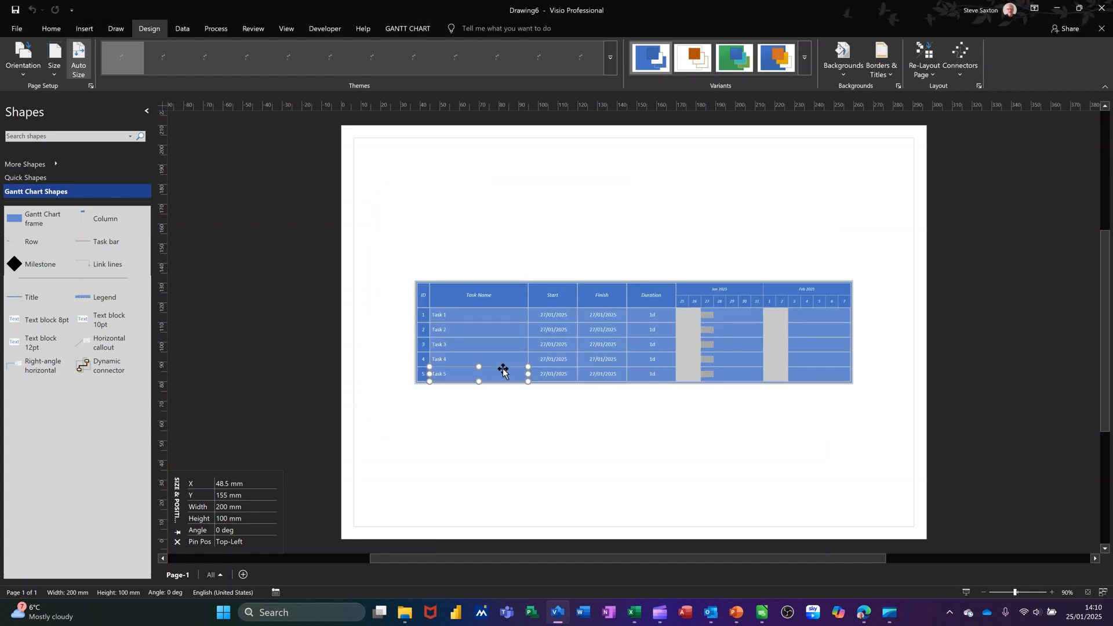
- Indent Task 2 through Task 5 together as subtasks of Task 1
{"action": "left_click", "coordinate": [482, 331]}
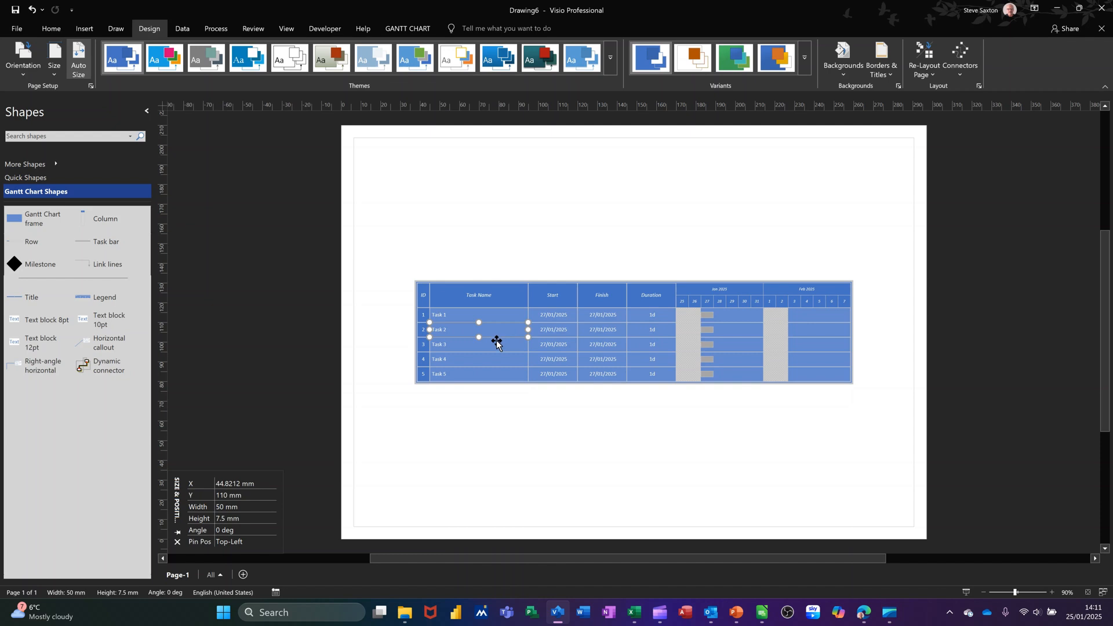
{"action": "left_click", "coordinate": [489, 345], "text": "shift"}
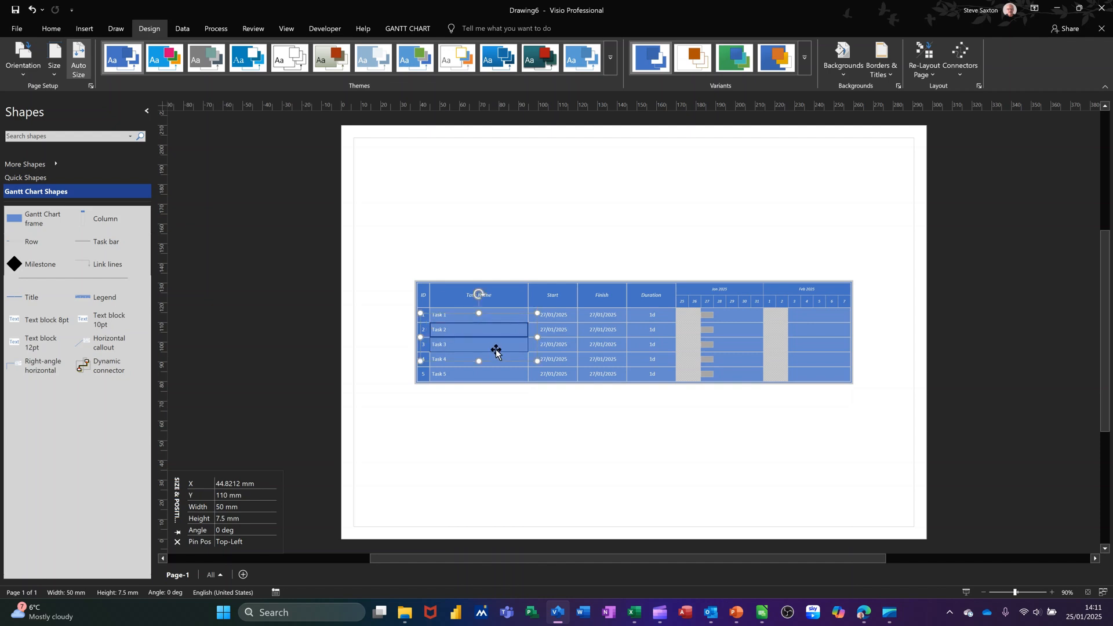
{"action": "left_click", "coordinate": [502, 360], "text": "shift"}
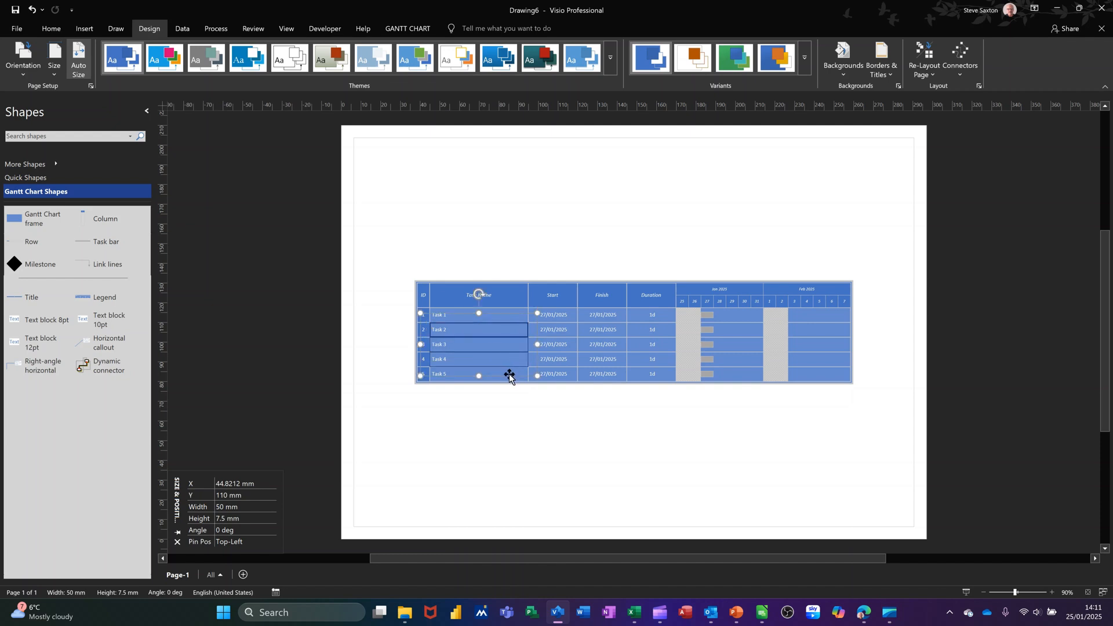
{"action": "left_click", "coordinate": [507, 375], "text": "shift"}
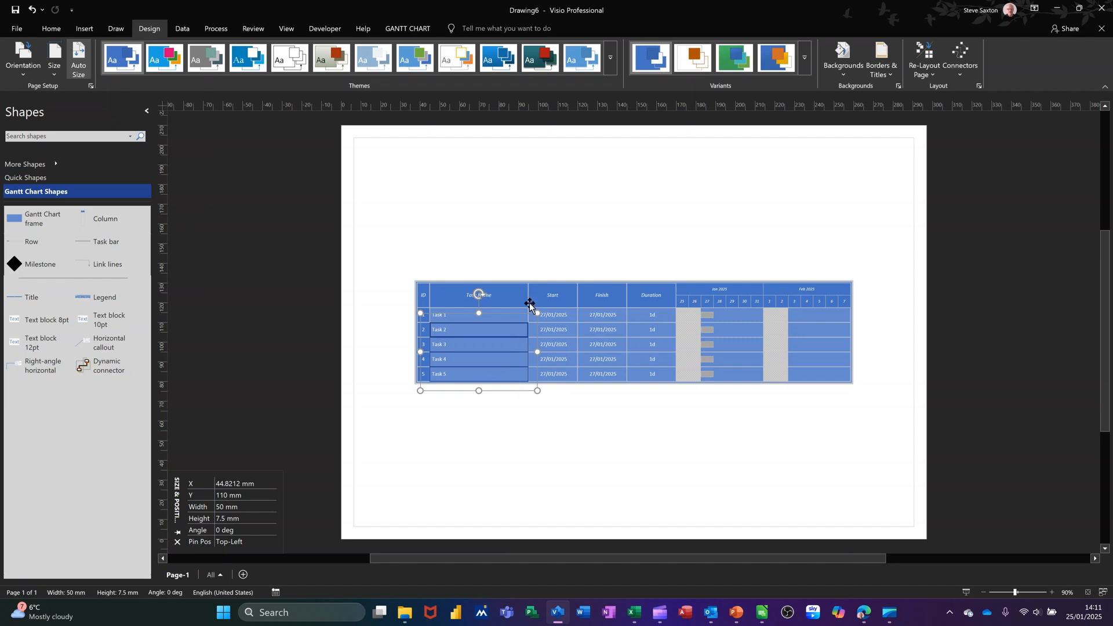
{"action": "left_click", "coordinate": [409, 29]}
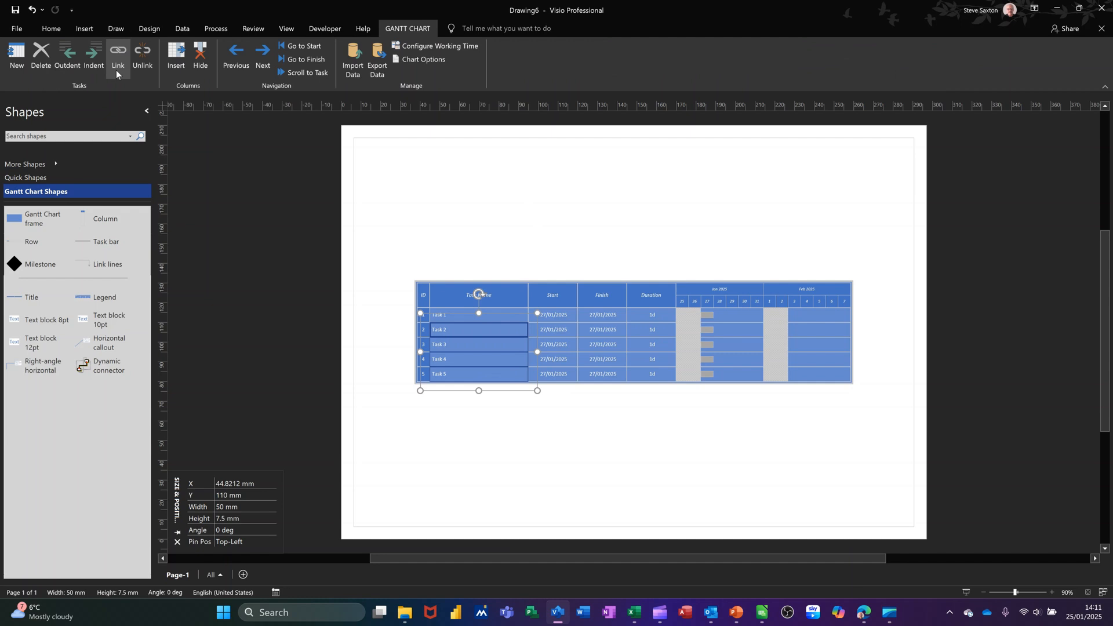
{"action": "left_click", "coordinate": [94, 58]}
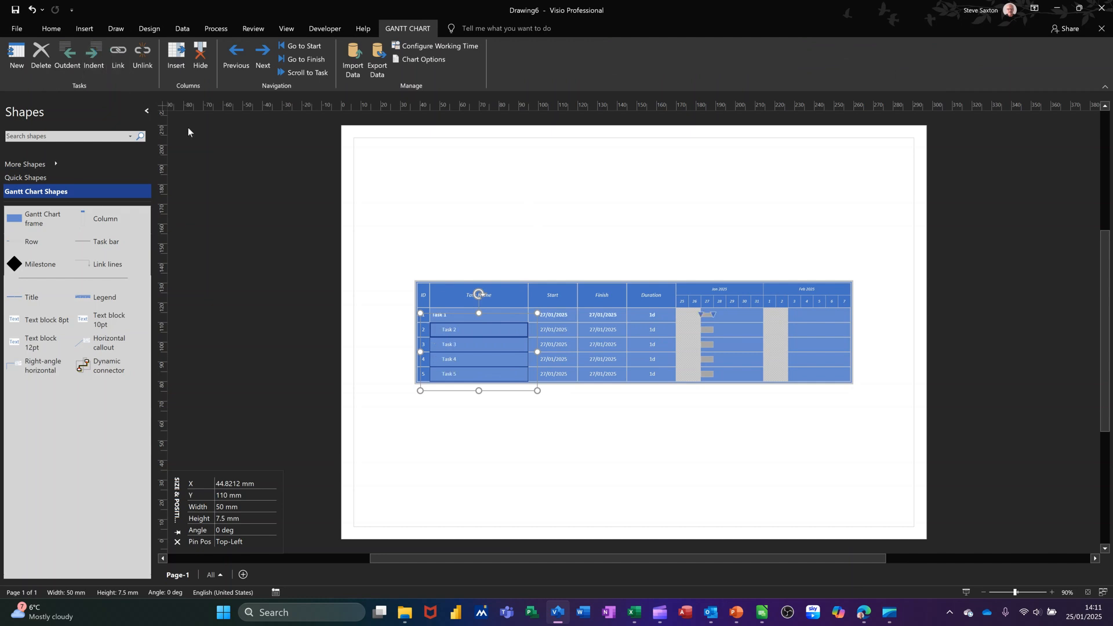
- Set the durations of Task 2 and Task 4 to 2 days and of Task 3 and Task 5 to 3 days
{"action": "left_click", "coordinate": [652, 331]}
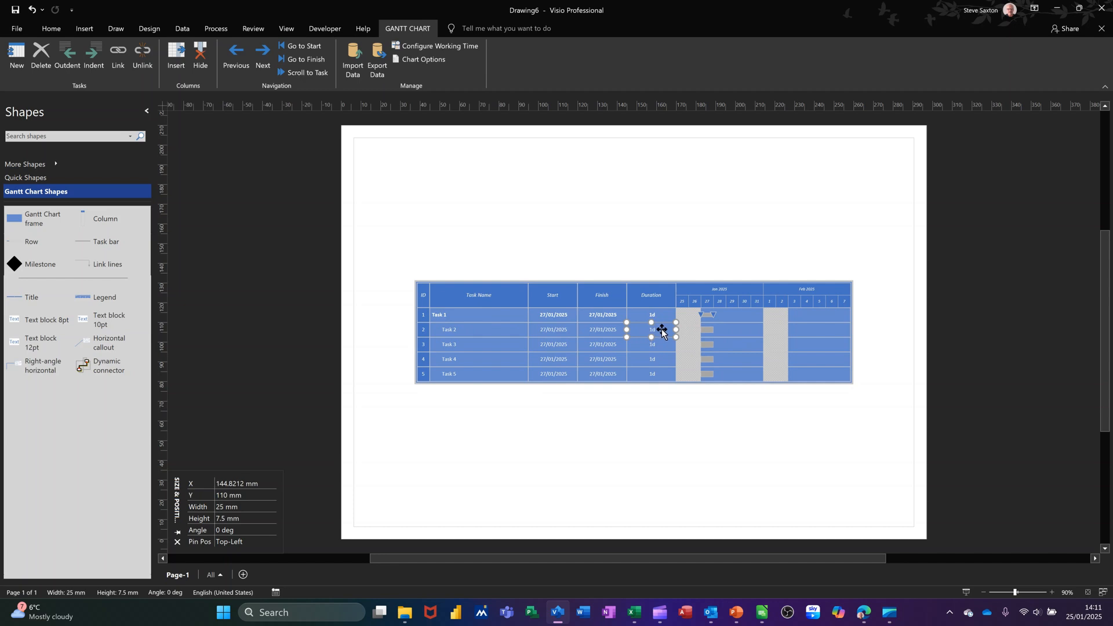
{"action": "double_click", "coordinate": [662, 331]}
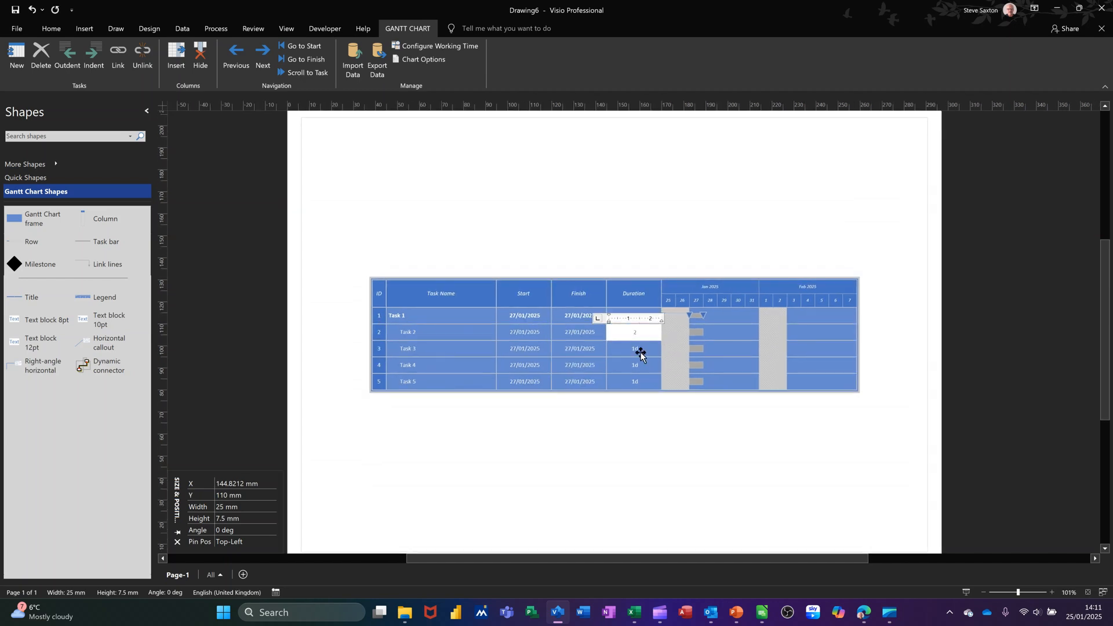
{"action": "left_click", "coordinate": [639, 349]}
{"action": "type", "text": "3"}
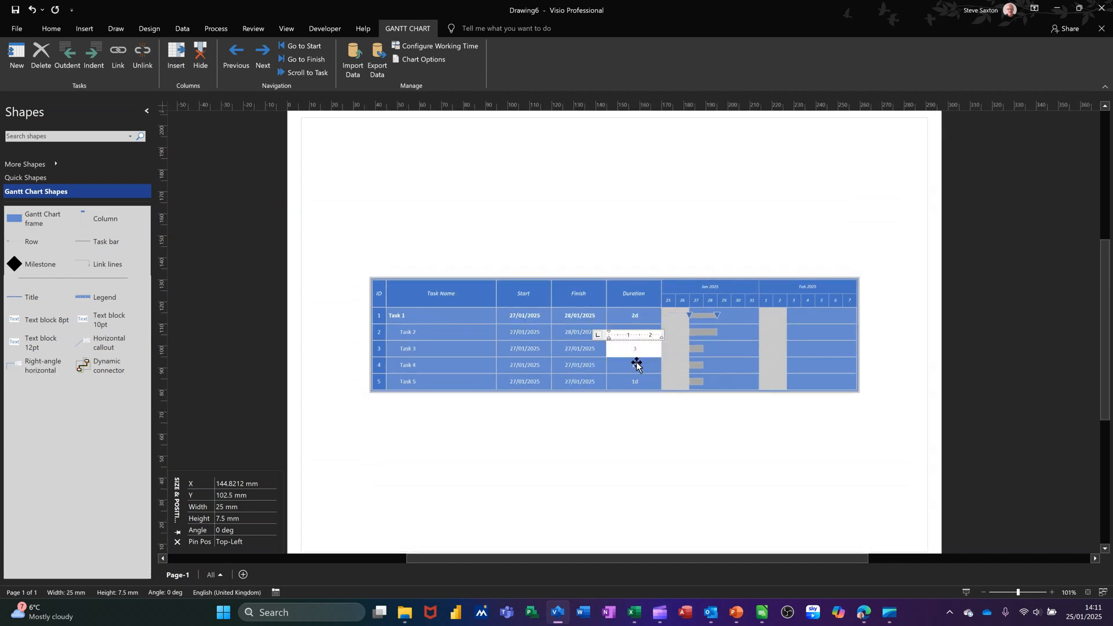
{"action": "left_click", "coordinate": [636, 364]}
{"action": "type", "text": "2"}
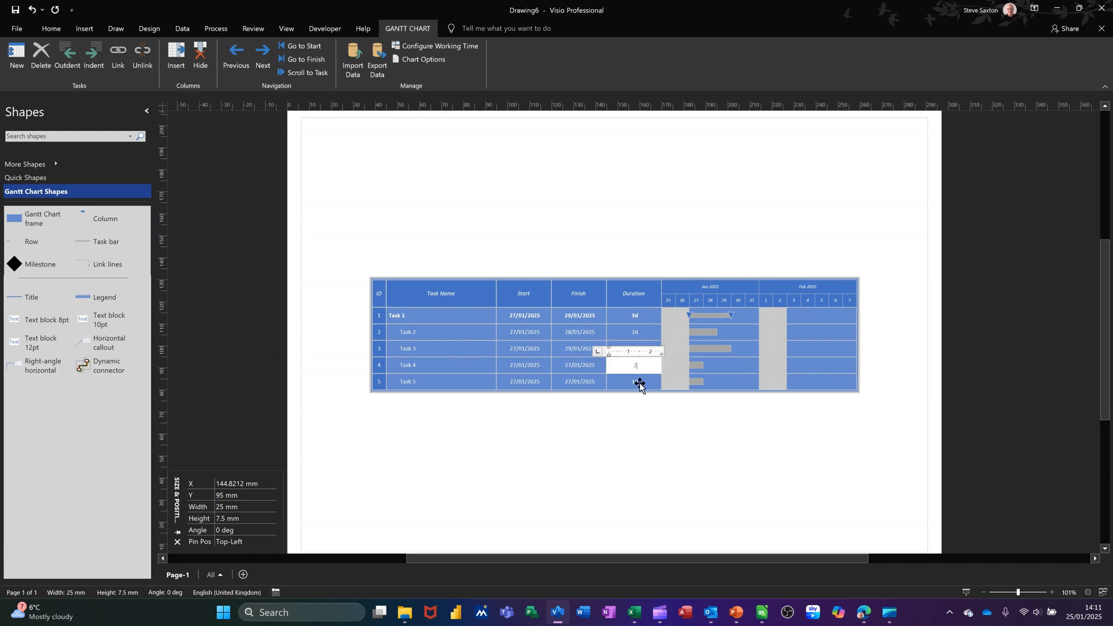
{"action": "left_click", "coordinate": [643, 383]}
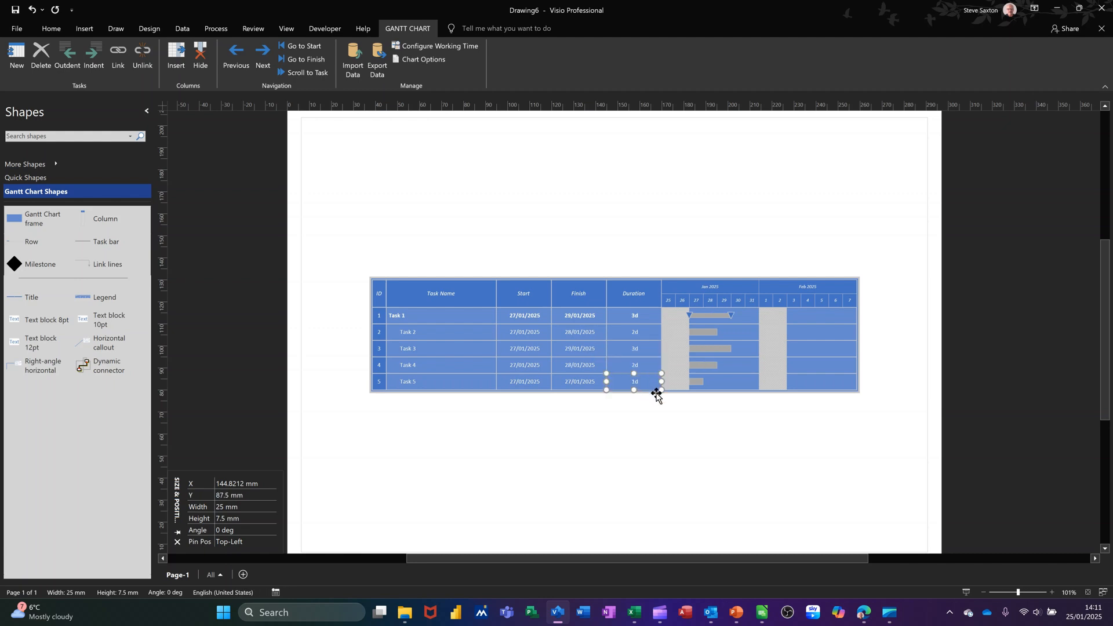
{"action": "type", "text": "3"}
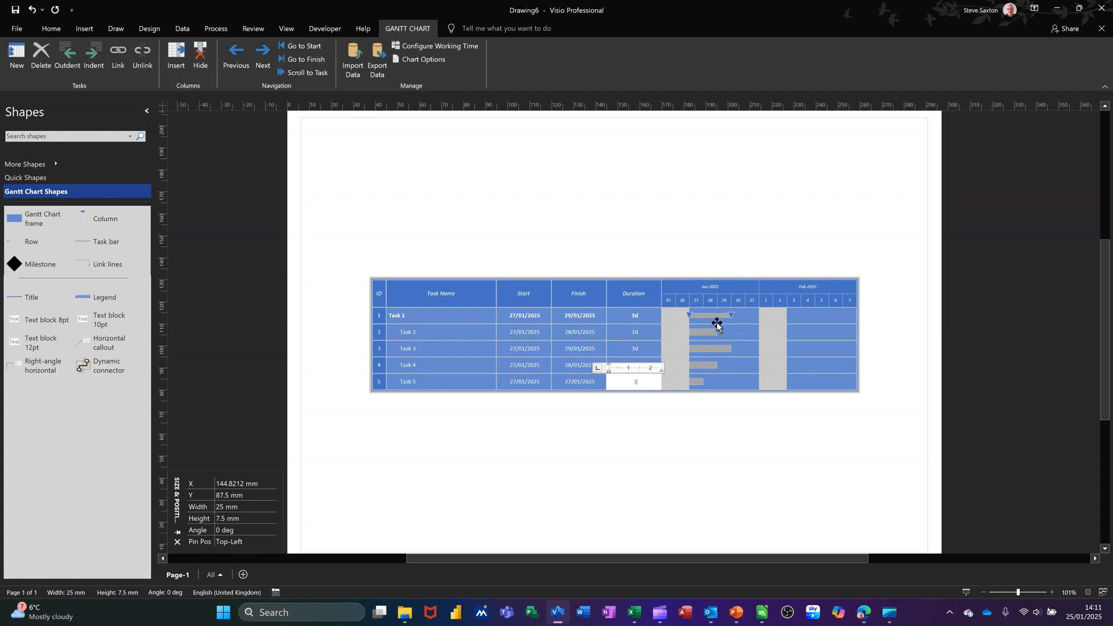
{"action": "left_click", "coordinate": [565, 421]}
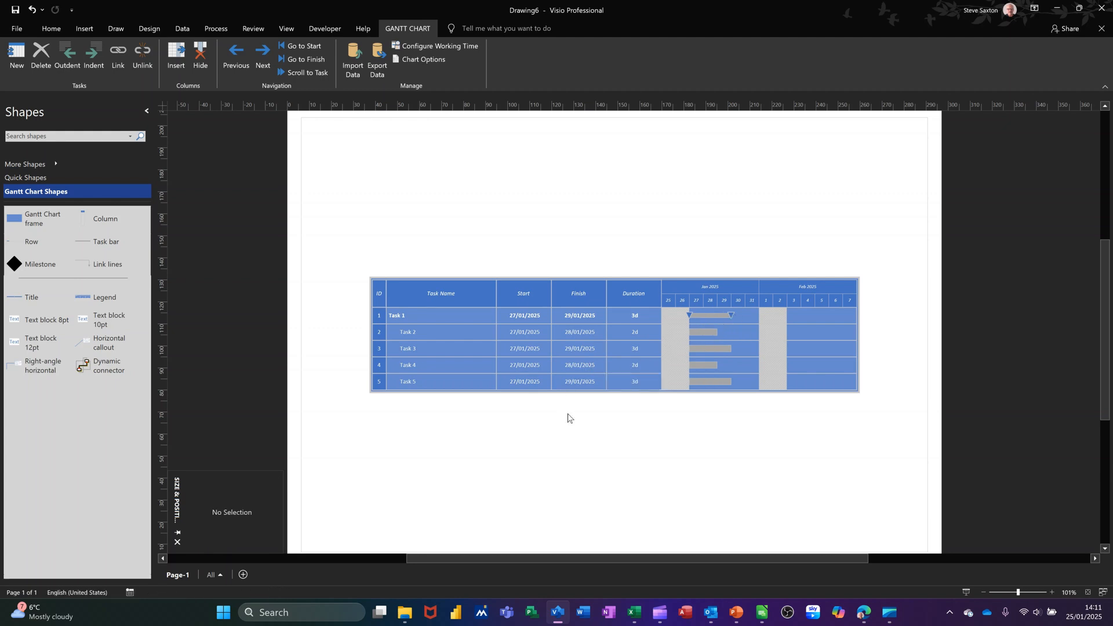
- Link Task 2 through Task 5 so that they run one after another
{"action": "left_click", "coordinate": [453, 331]}
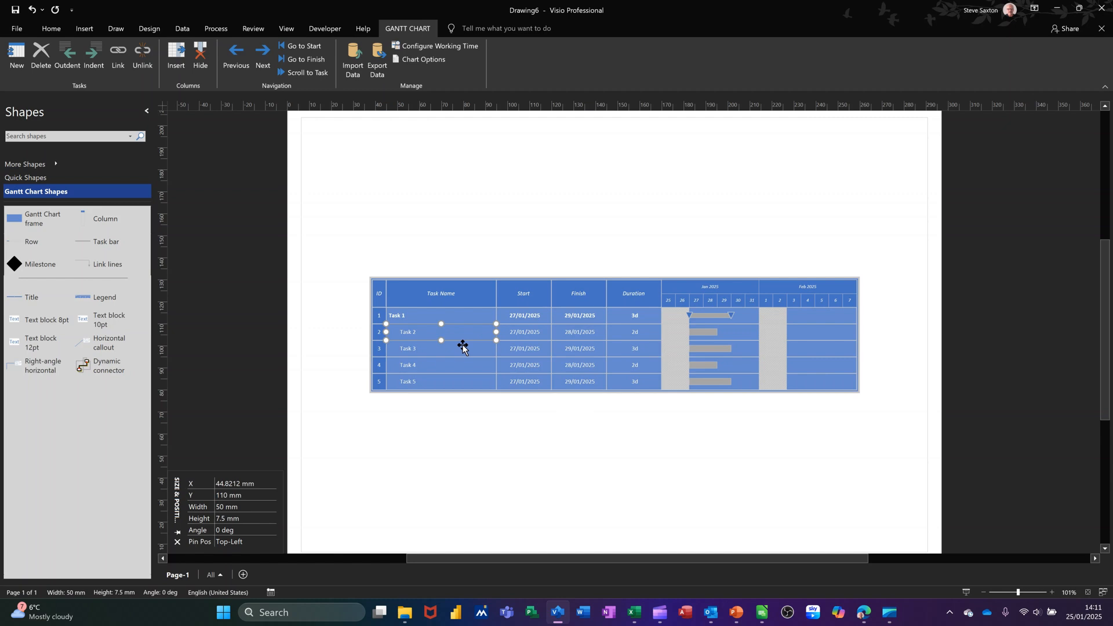
{"action": "left_click", "coordinate": [462, 346], "text": "shift"}
{"action": "left_click", "coordinate": [470, 367], "text": "shift"}
{"action": "left_click", "coordinate": [472, 380], "text": "shift"}
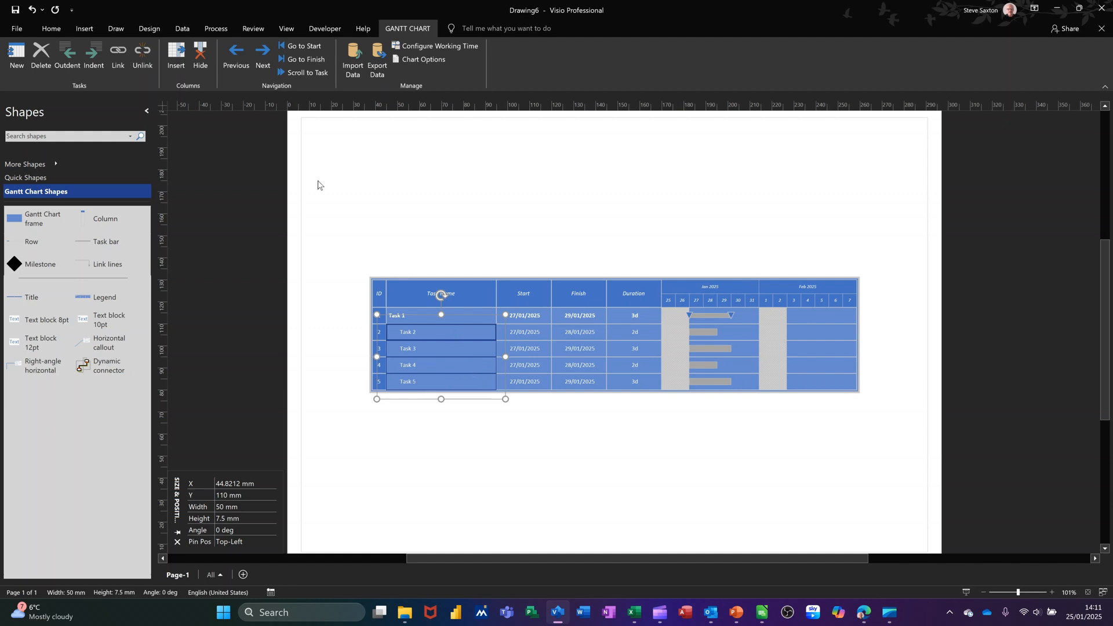
{"action": "left_click", "coordinate": [117, 57]}
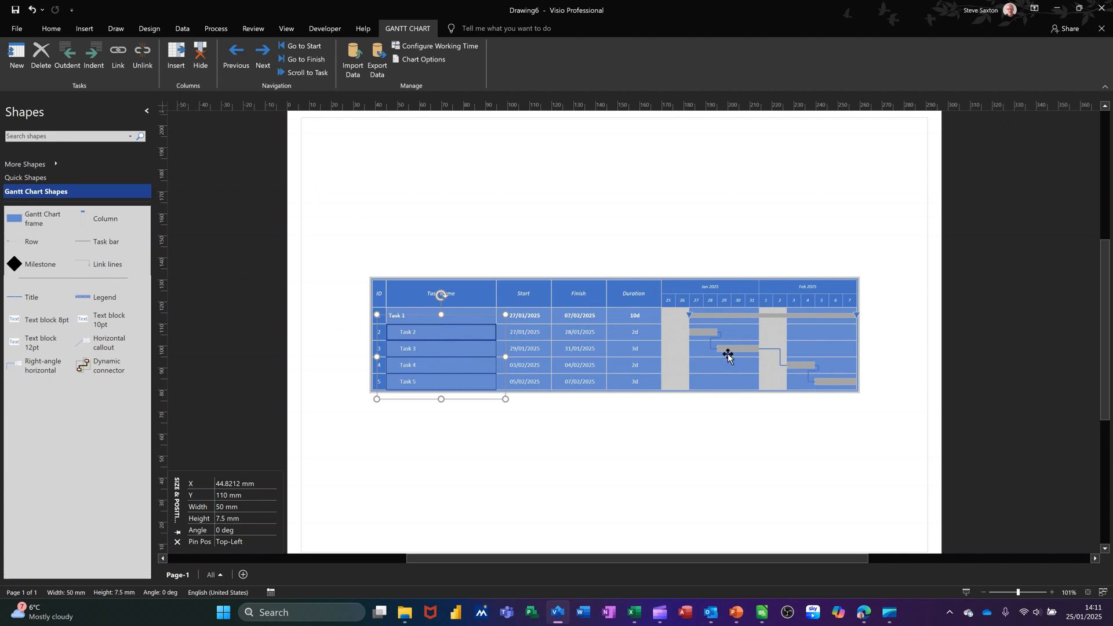
- Show the shape data of the Task 2 bar and set its Percent Complete to 50%
{"action": "left_click", "coordinate": [701, 329]}
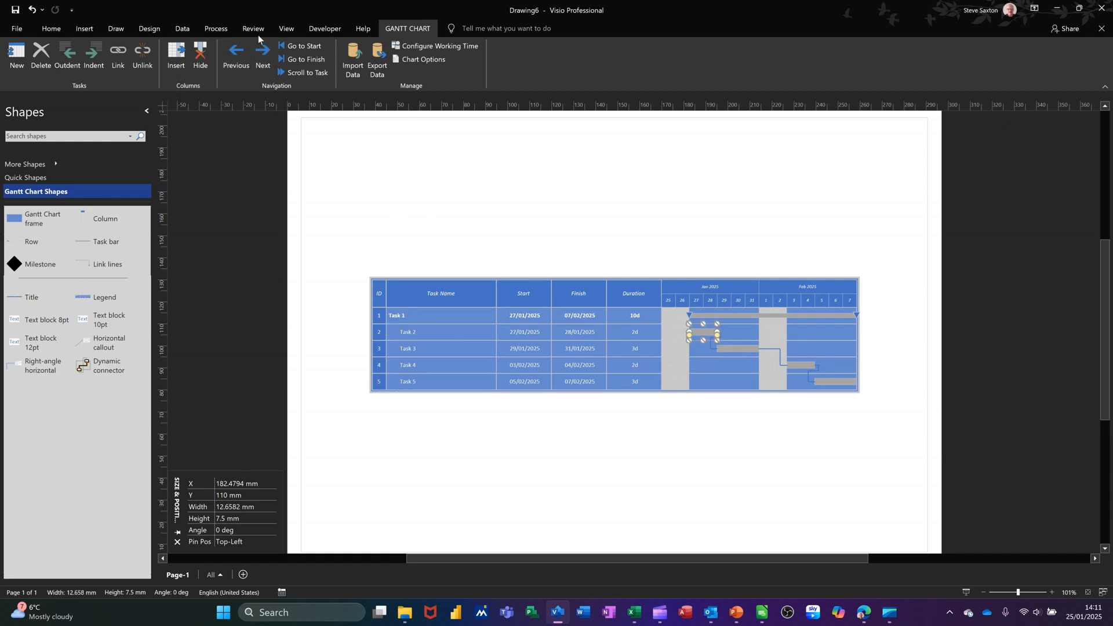
{"action": "left_click", "coordinate": [284, 29]}
{"action": "left_click", "coordinate": [160, 74]}
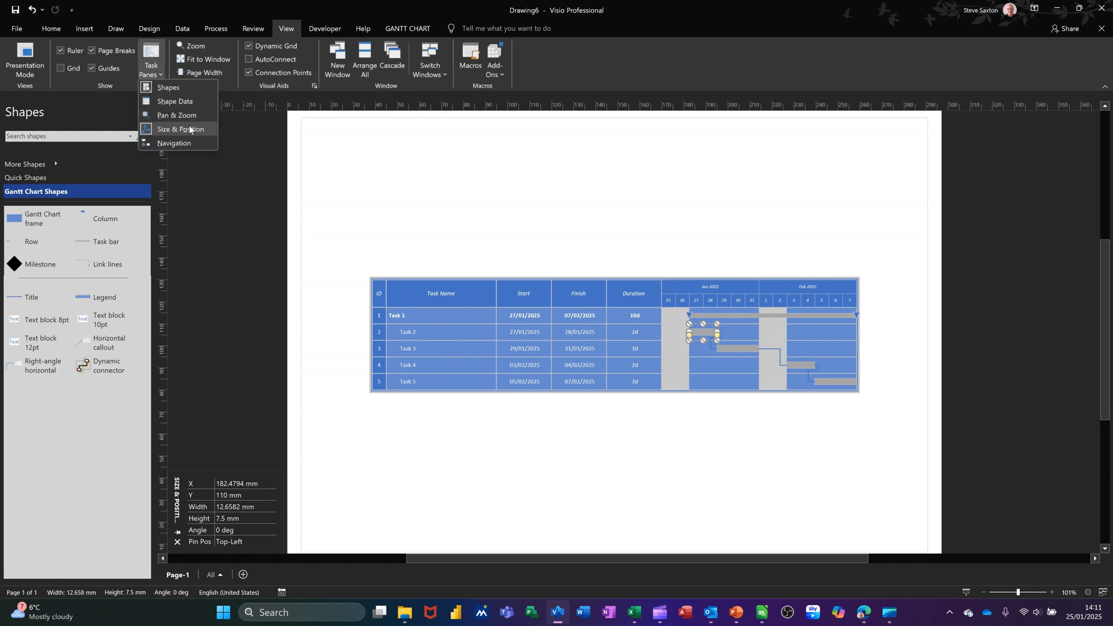
{"action": "left_click", "coordinate": [185, 102]}
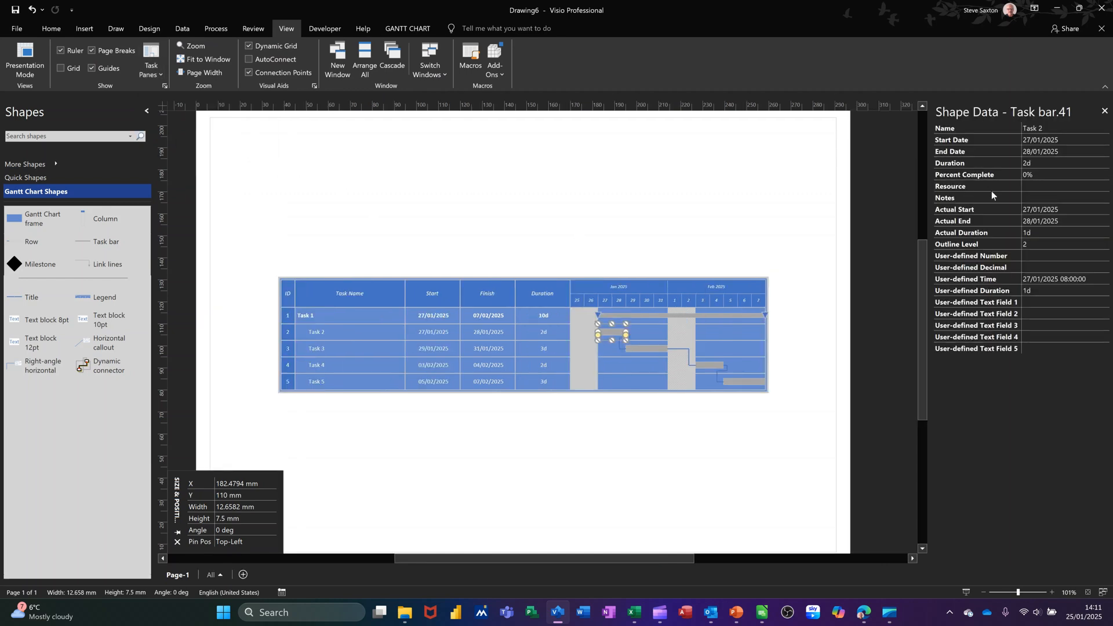
{"action": "left_click", "coordinate": [1038, 174]}
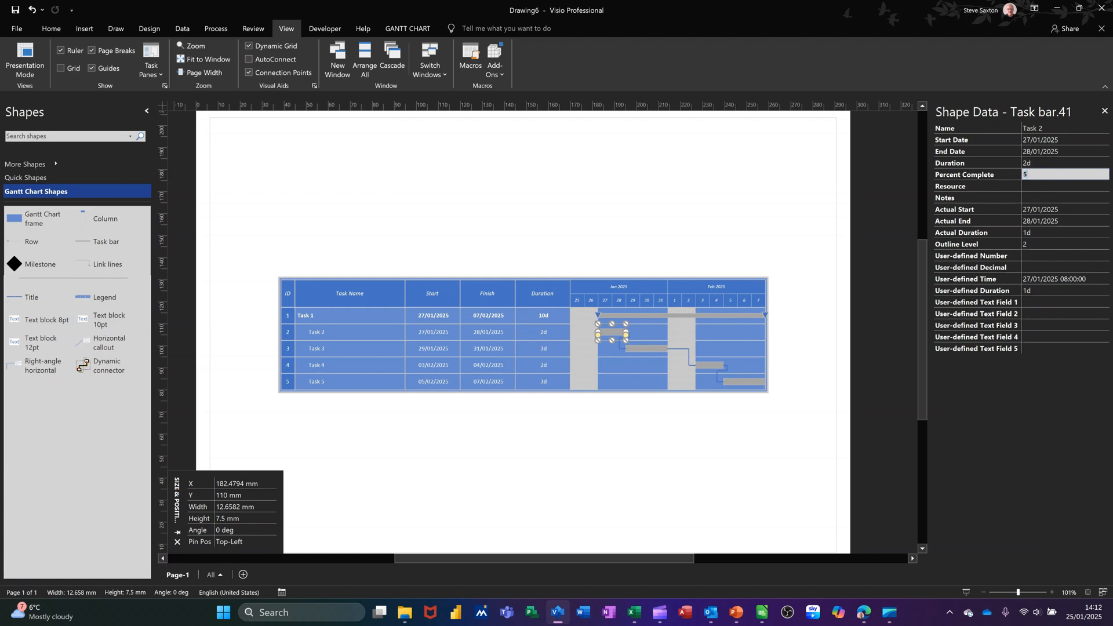
{"action": "key", "text": "Return"}
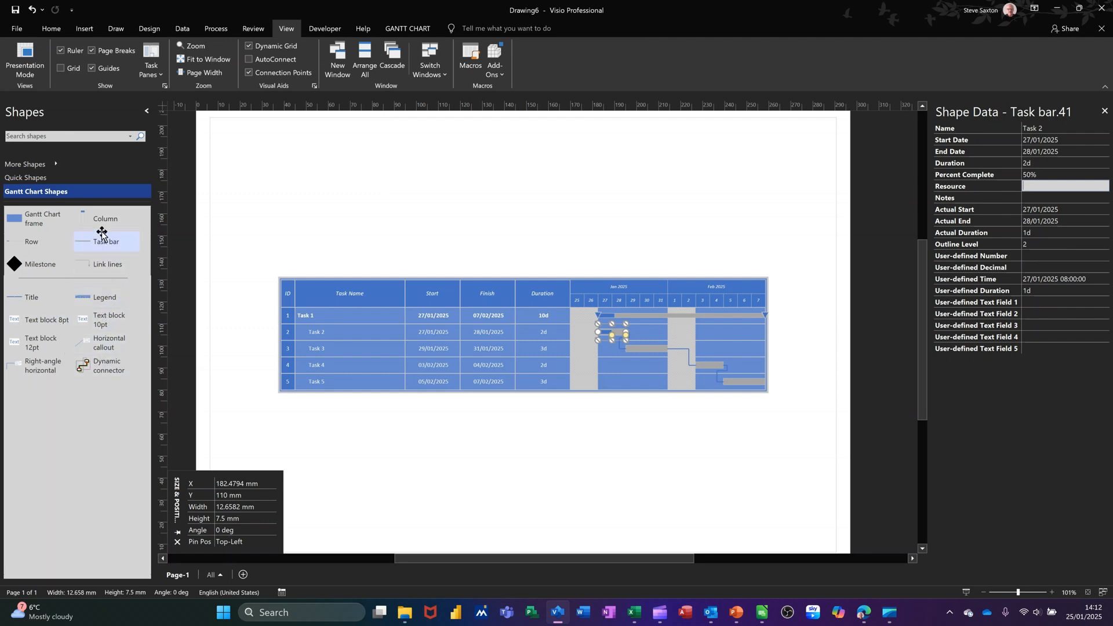
- Insert a % Complete column between the Finish and Duration columns of the Gantt chart
{"action": "left_click_drag", "start_coordinate": [99, 222], "coordinate": [488, 274]}
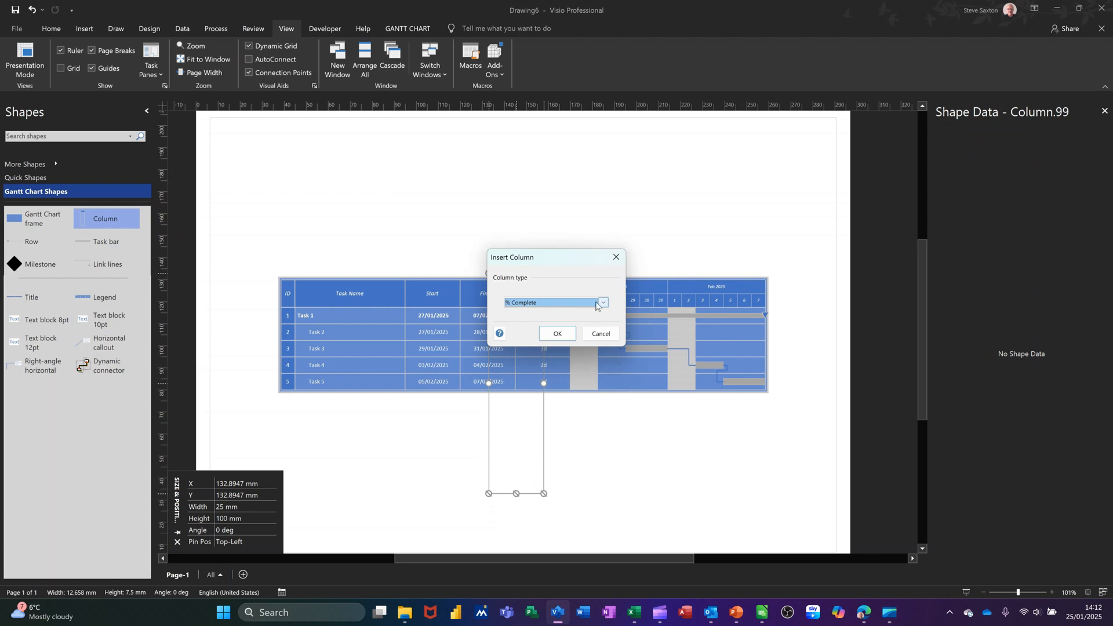
{"action": "left_click", "coordinate": [602, 302]}
{"action": "left_click", "coordinate": [603, 303]}
{"action": "left_click", "coordinate": [558, 332]}
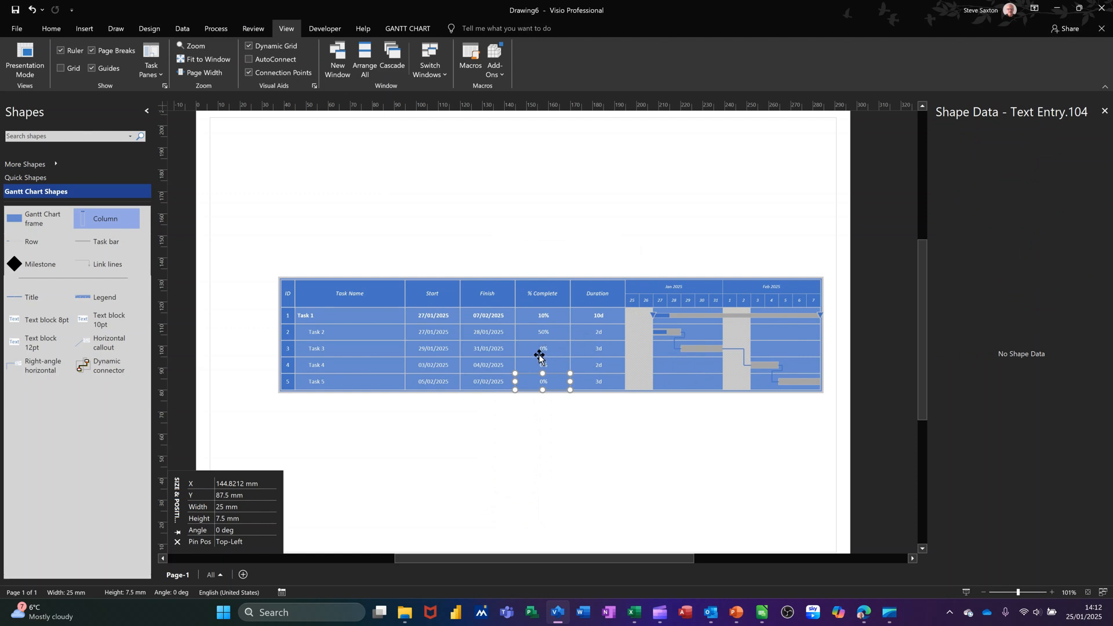
- Set the % Complete value of Task 3 to 78 in the chart
{"action": "left_click", "coordinate": [542, 351]}
{"action": "type", "text": "78"}
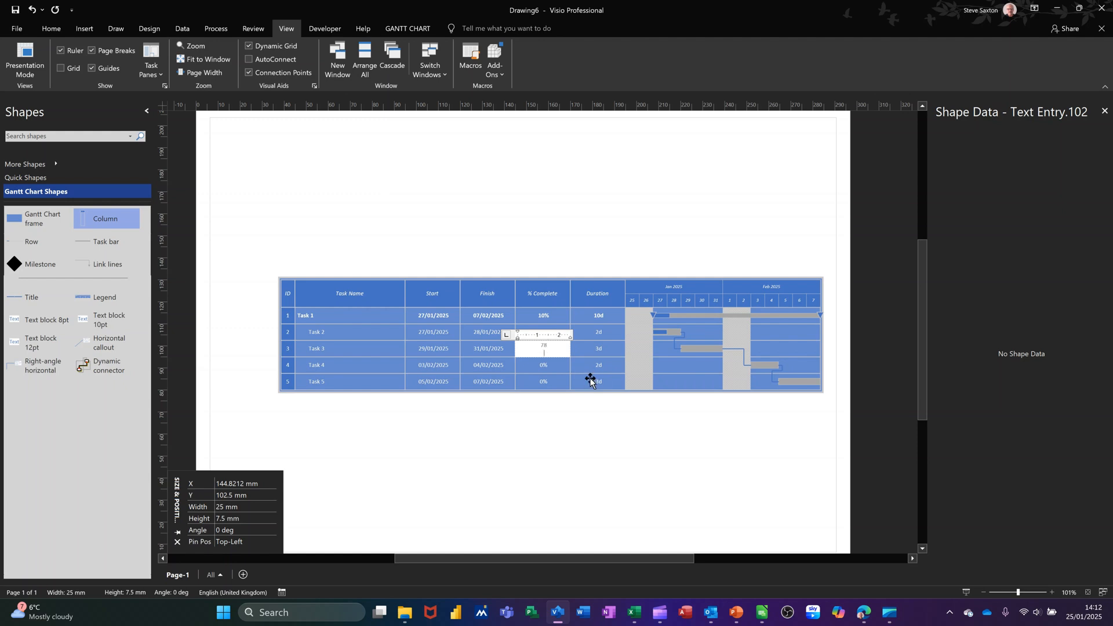
{"action": "key", "text": "Return"}
{"action": "left_click", "coordinate": [540, 374]}
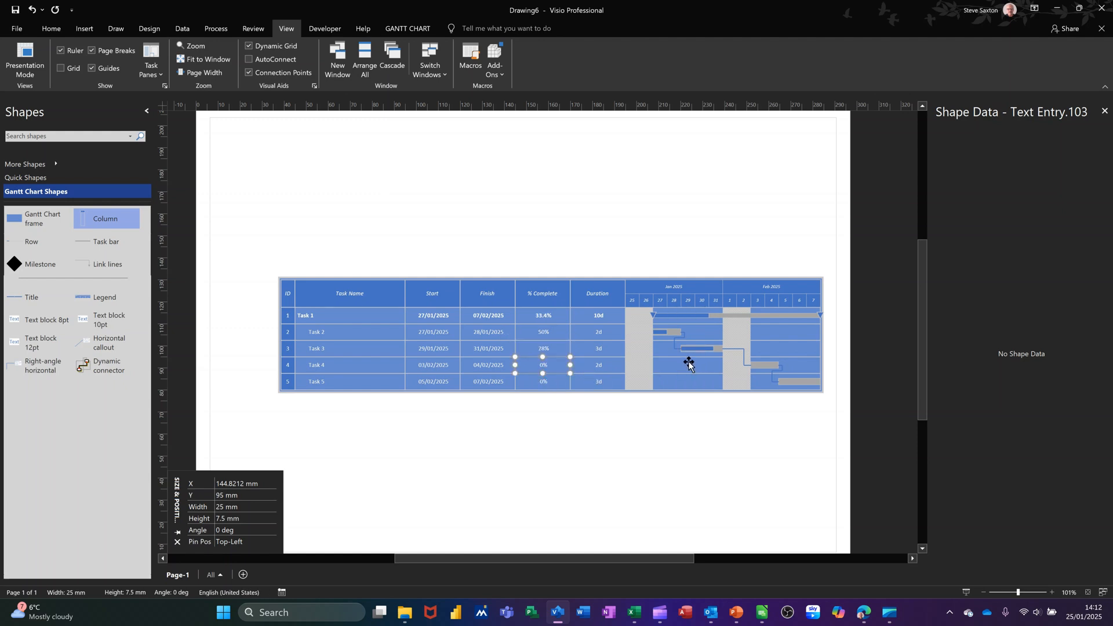
- Set the lag of the link between Task 2 and Task 3 to 2 in its shape data
{"action": "left_click", "coordinate": [677, 346]}
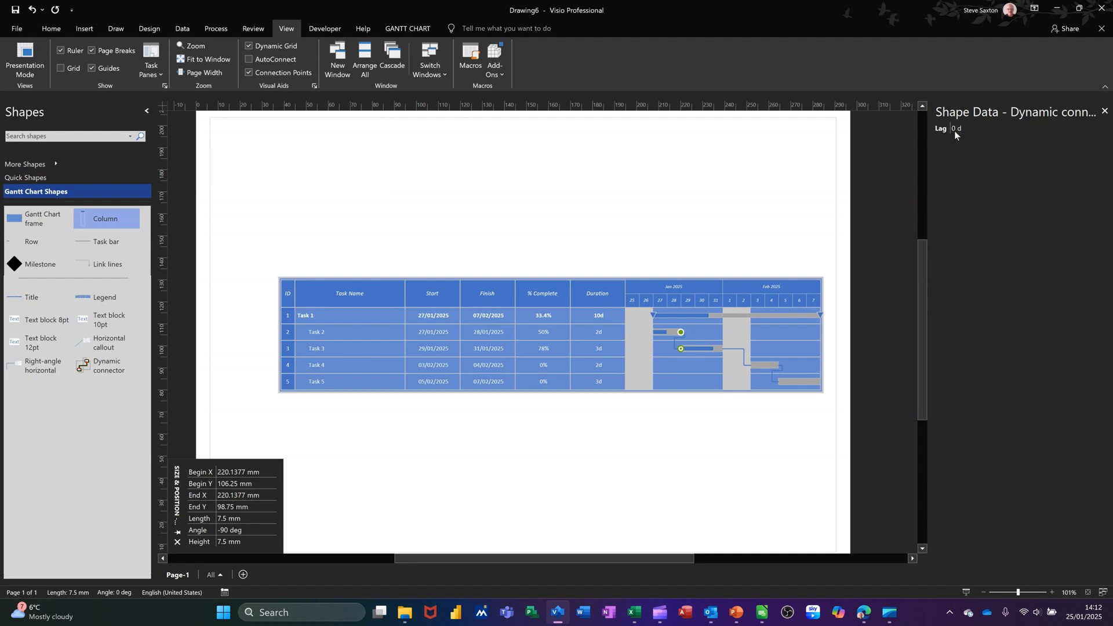
{"action": "type", "text": "2"}
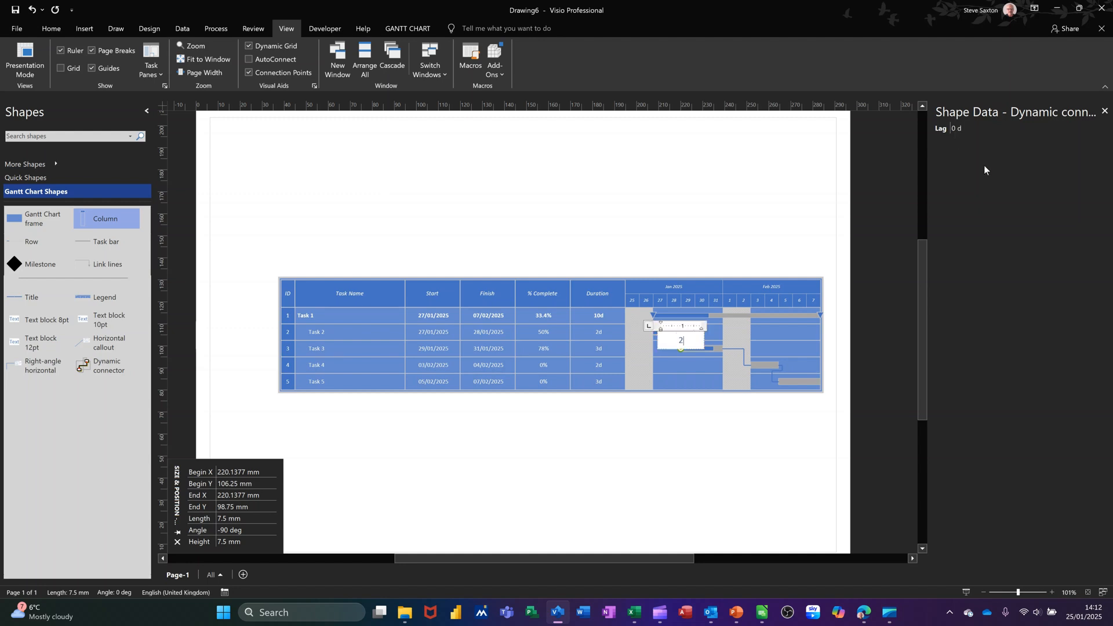
{"action": "left_click", "coordinate": [952, 129]}
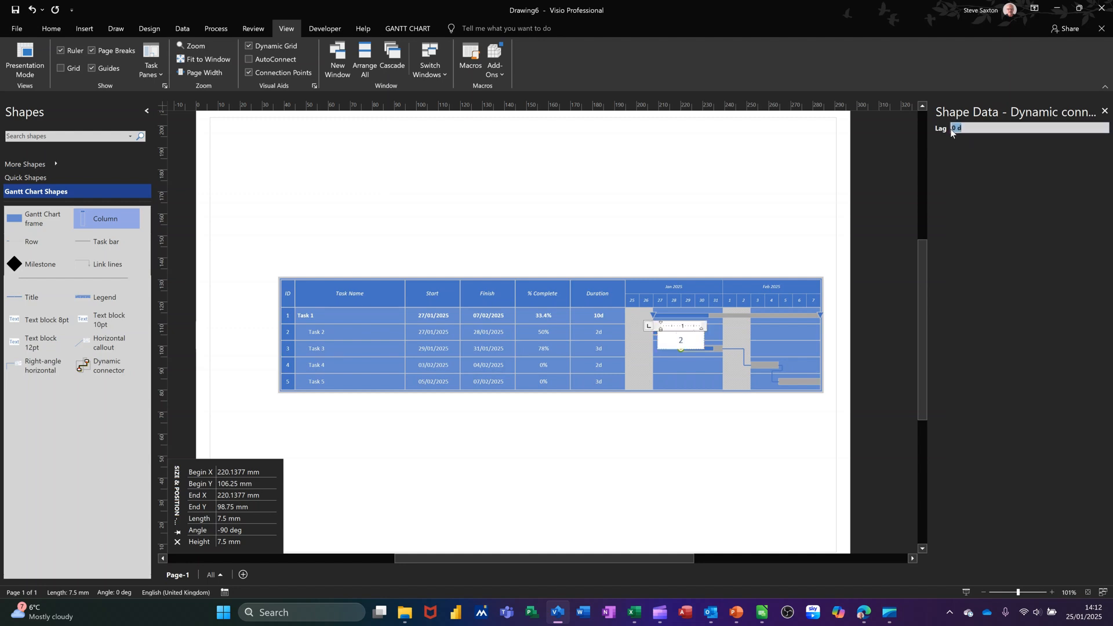
{"action": "key", "text": "Return"}
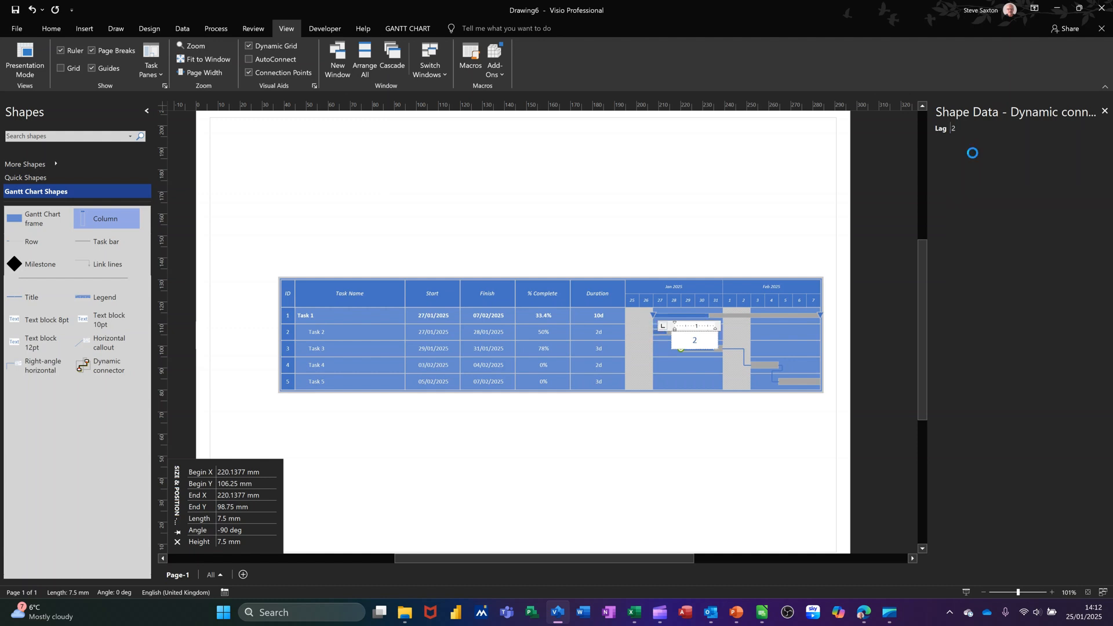
{"action": "left_click", "coordinate": [662, 389]}
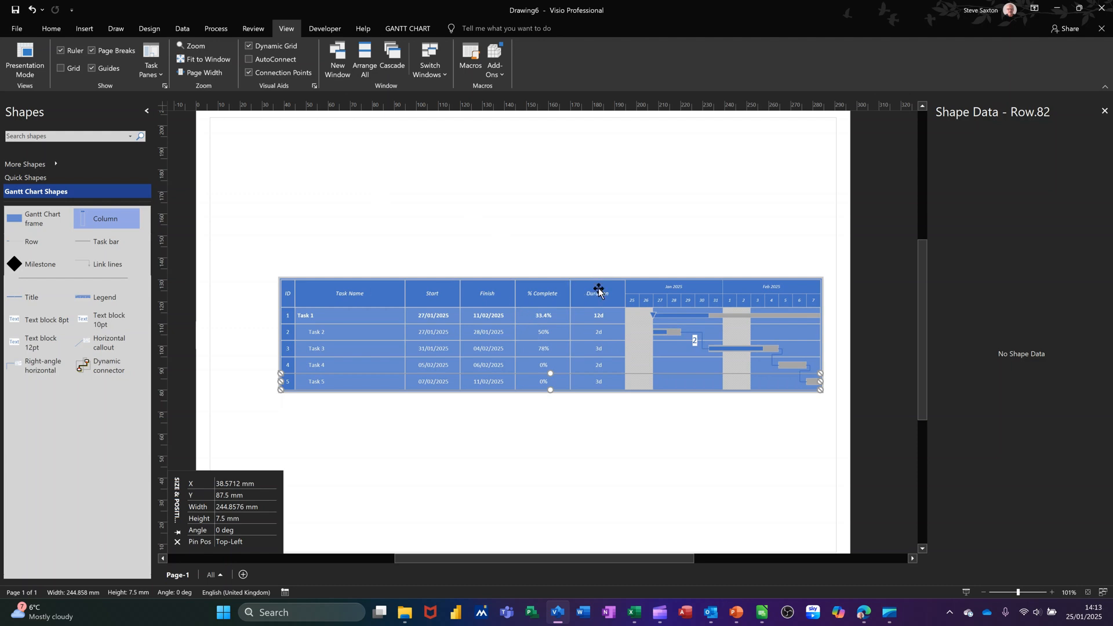
- Inspect the shape data of the Task 1 summary bar and the lag of the link between Task 2 and Task 3
{"action": "left_click", "coordinate": [677, 315]}
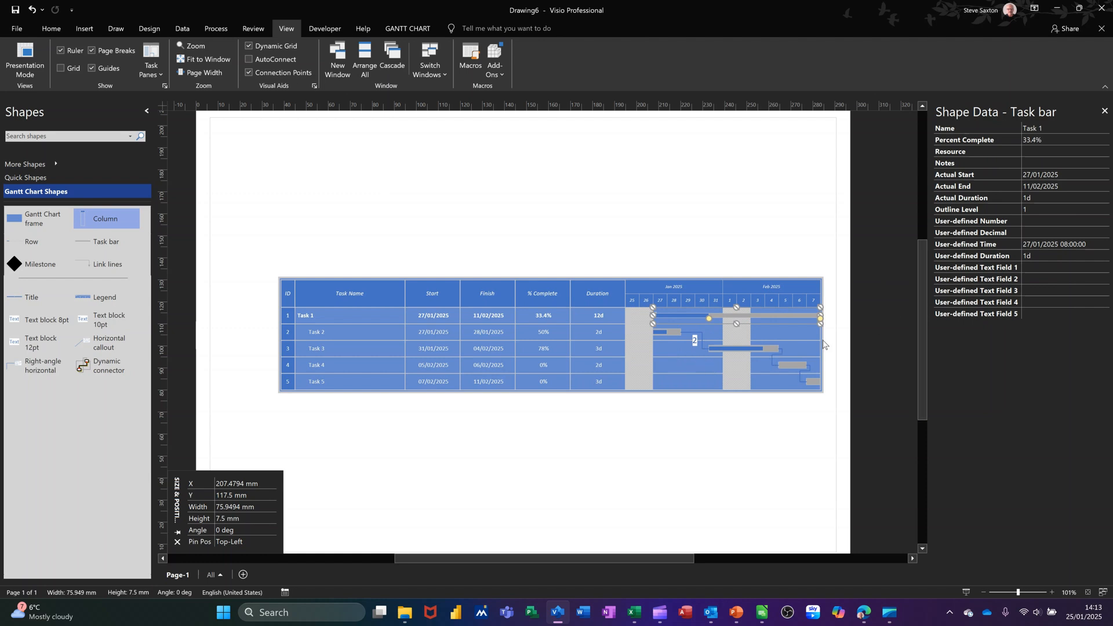
{"action": "left_click", "coordinate": [711, 344]}
{"action": "left_click", "coordinate": [705, 335]}
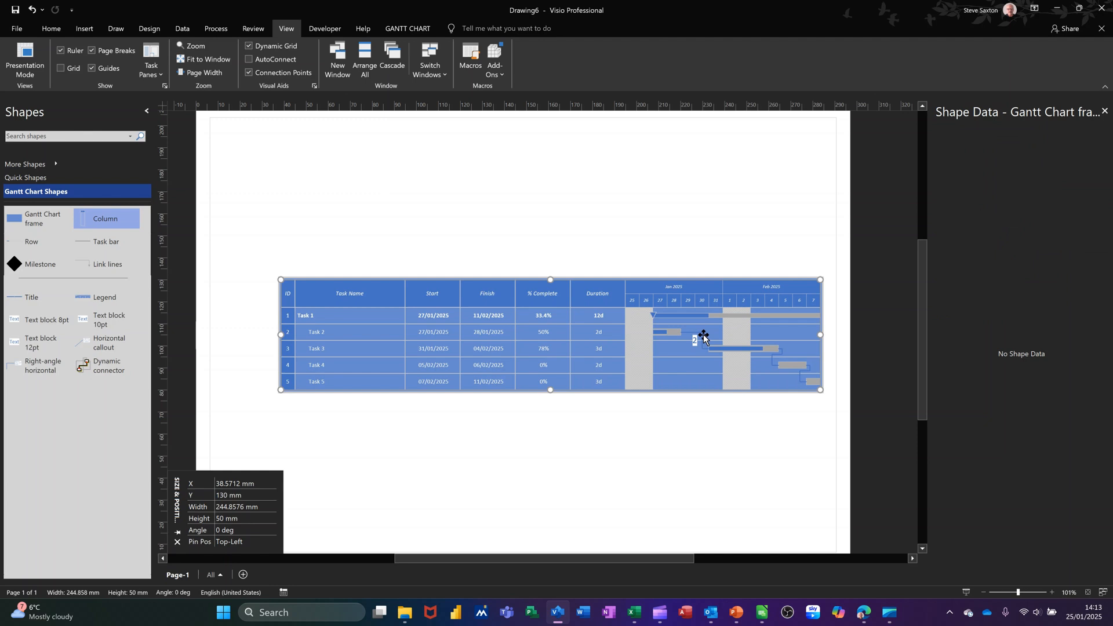
{"action": "left_click", "coordinate": [703, 334]}
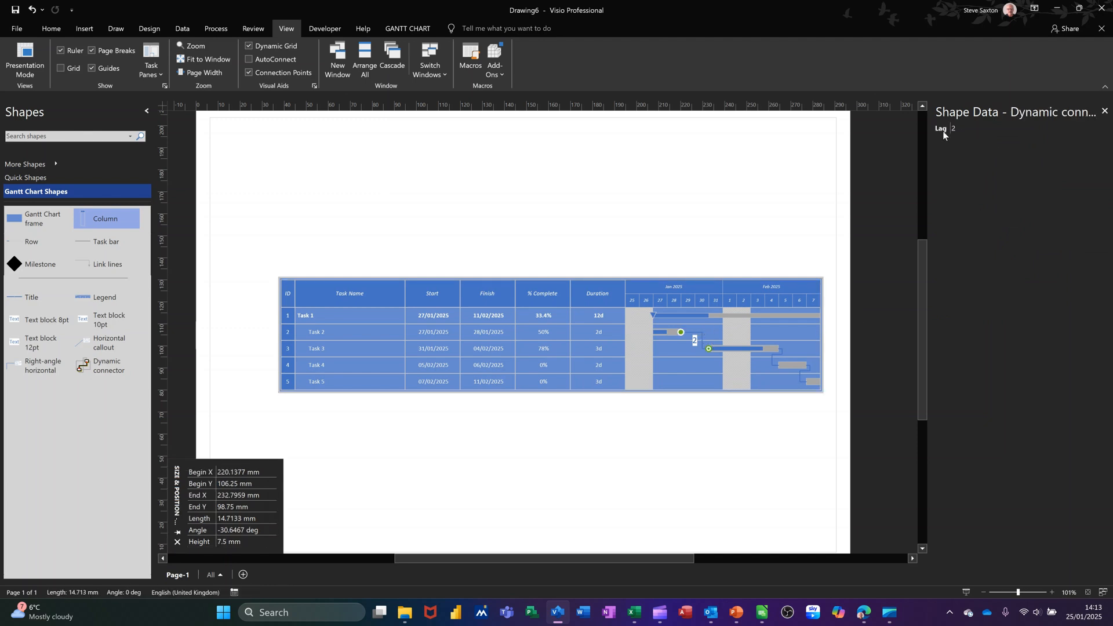
{"action": "left_click", "coordinate": [566, 290]}
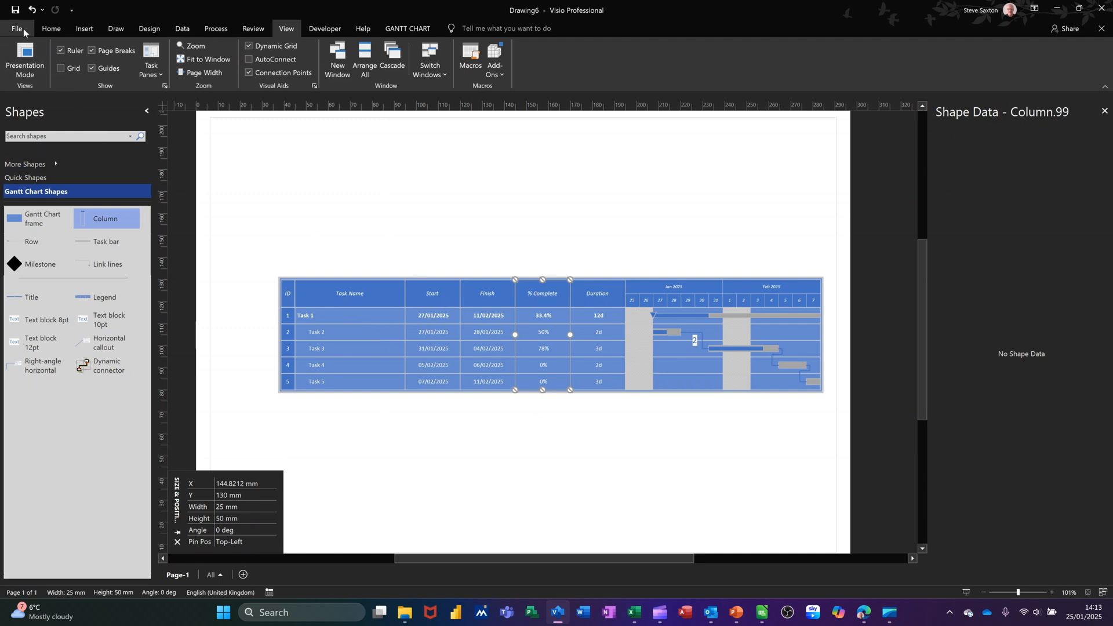
- Create a metric drawing from the blank Organization Chart template variant, dismissing the Organization Chart Wizard
{"action": "left_click", "coordinate": [15, 30]}
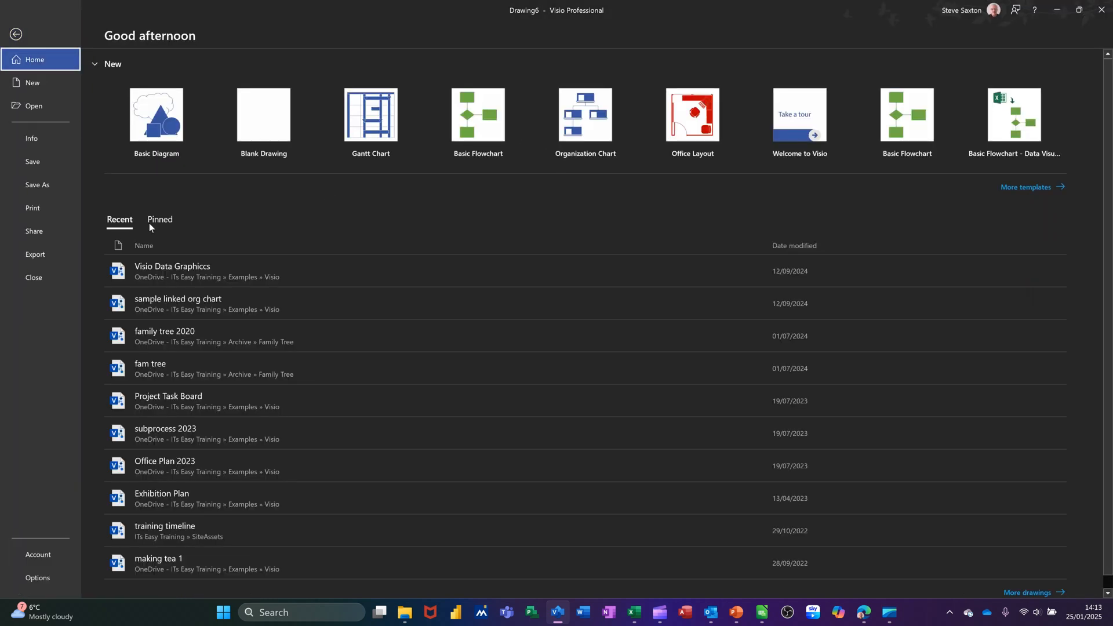
{"action": "left_click", "coordinate": [584, 111]}
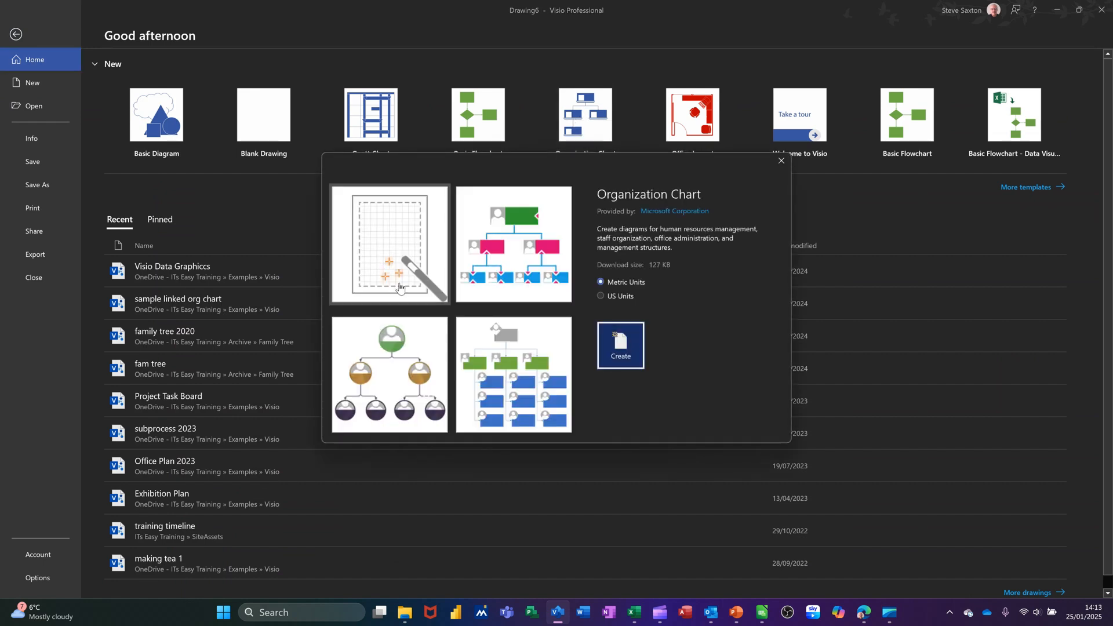
{"action": "left_click", "coordinate": [388, 243]}
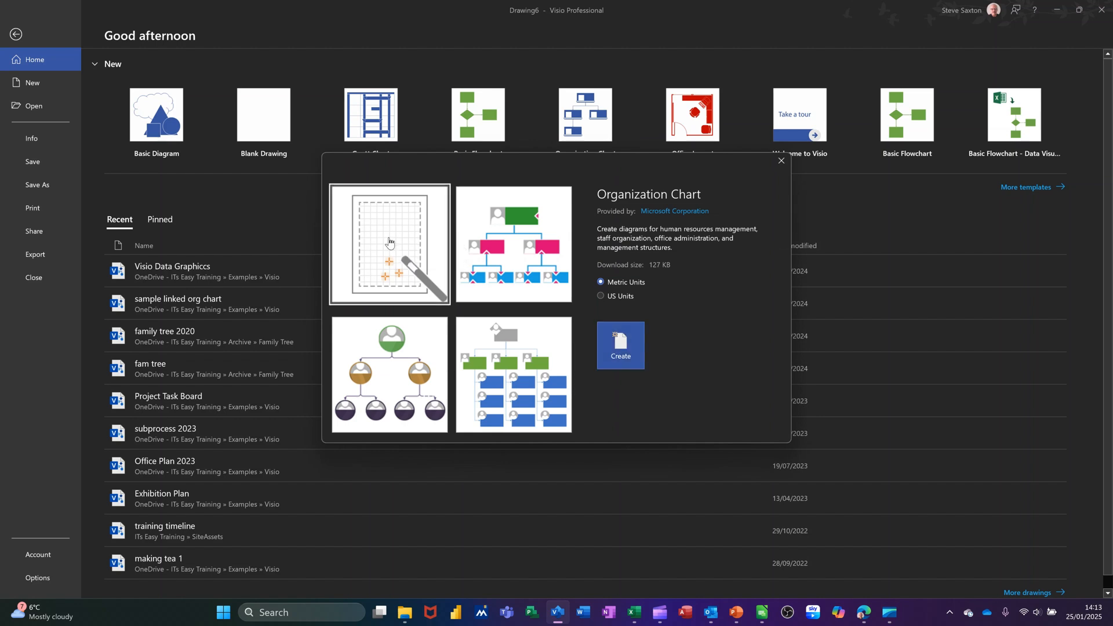
{"action": "left_click", "coordinate": [617, 347]}
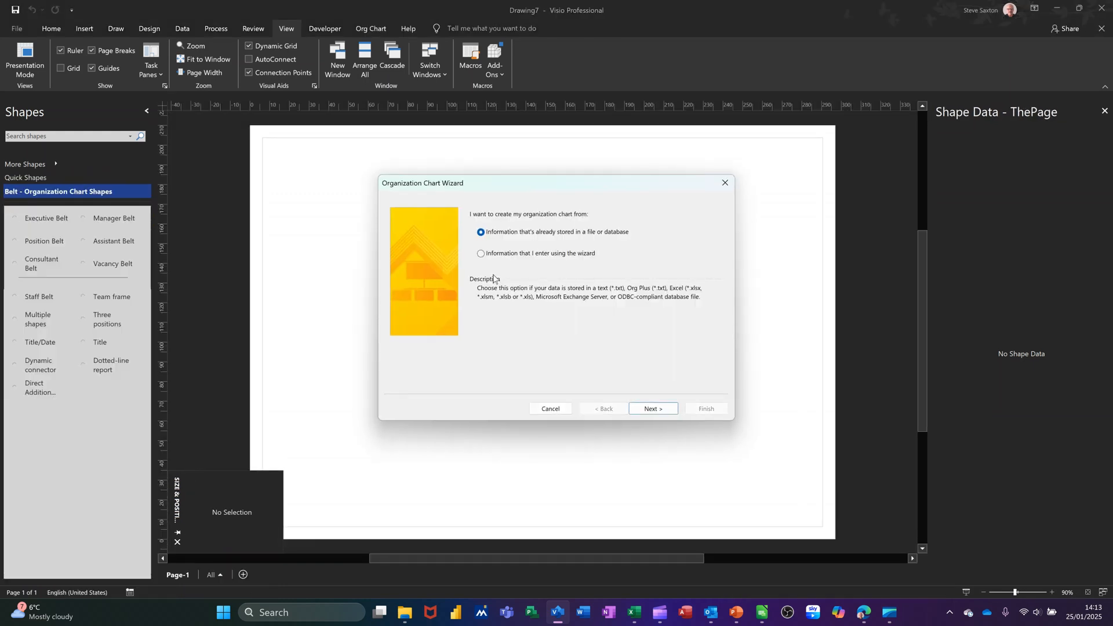
{"action": "left_click", "coordinate": [542, 411]}
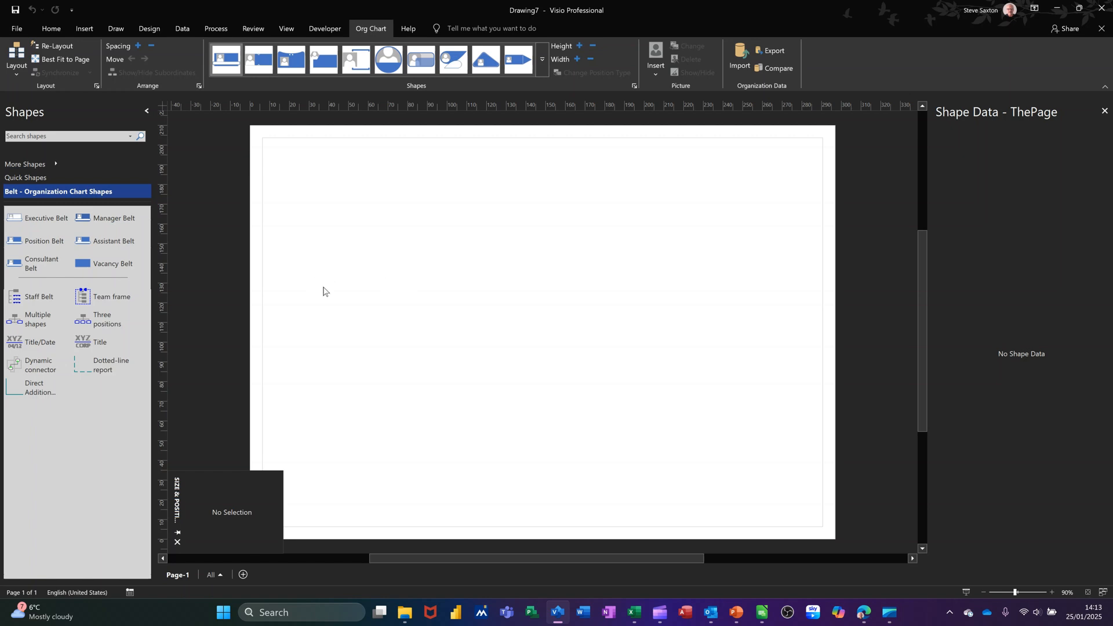
- Place an Executive Belt shape near the page's upper centre and add two Manager Belt shapes reporting to it
{"action": "left_click_drag", "start_coordinate": [36, 219], "coordinate": [520, 190]}
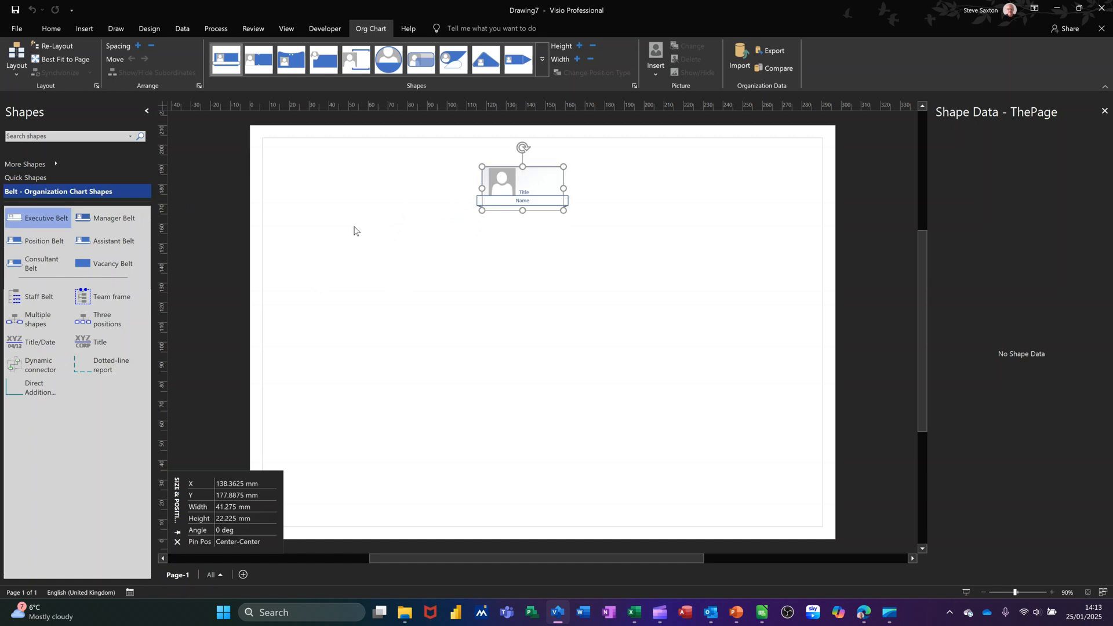
{"action": "left_click_drag", "start_coordinate": [98, 220], "coordinate": [516, 201]}
{"action": "left_click_drag", "start_coordinate": [122, 212], "coordinate": [503, 195]}
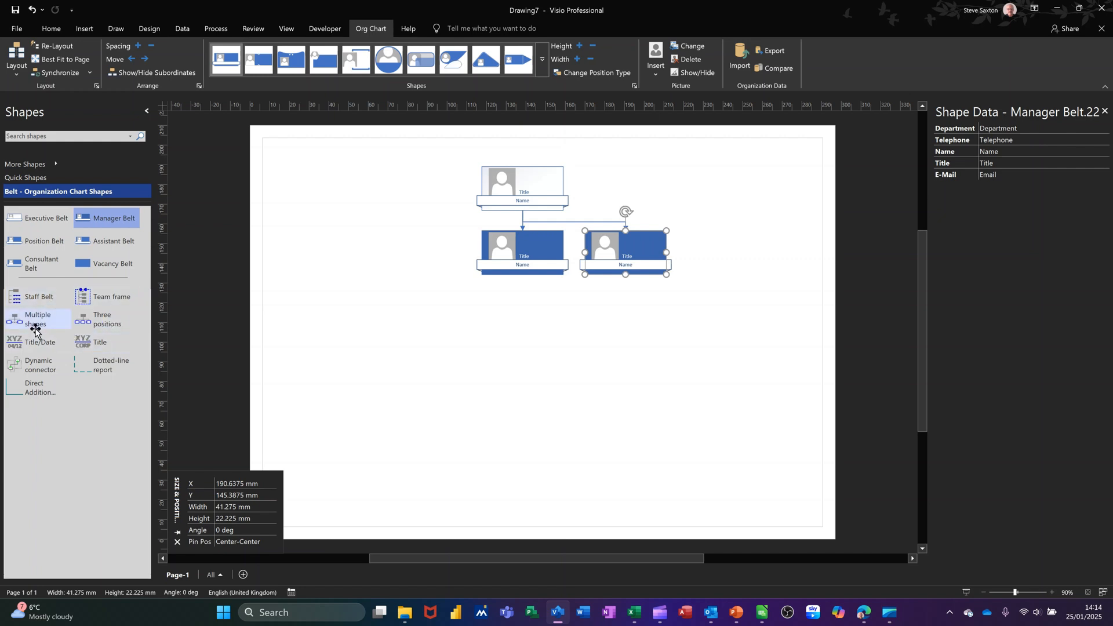
- Add five Position shapes at once under the first manager and delete the lowest one that runs off the page
{"action": "left_click_drag", "start_coordinate": [36, 319], "coordinate": [519, 259]}
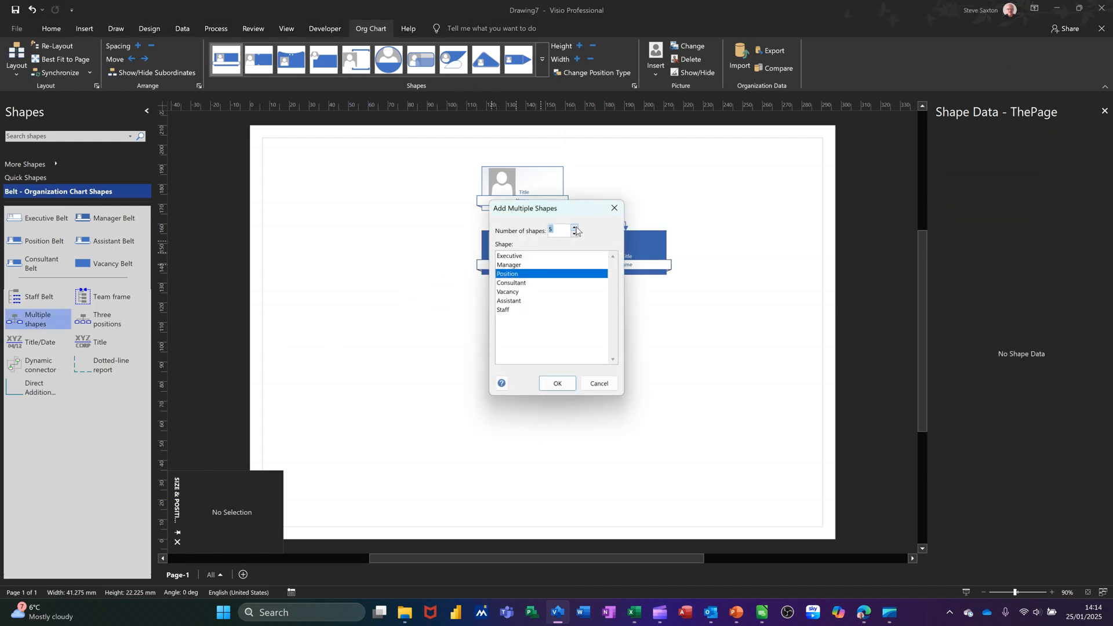
{"action": "left_click", "coordinate": [556, 384]}
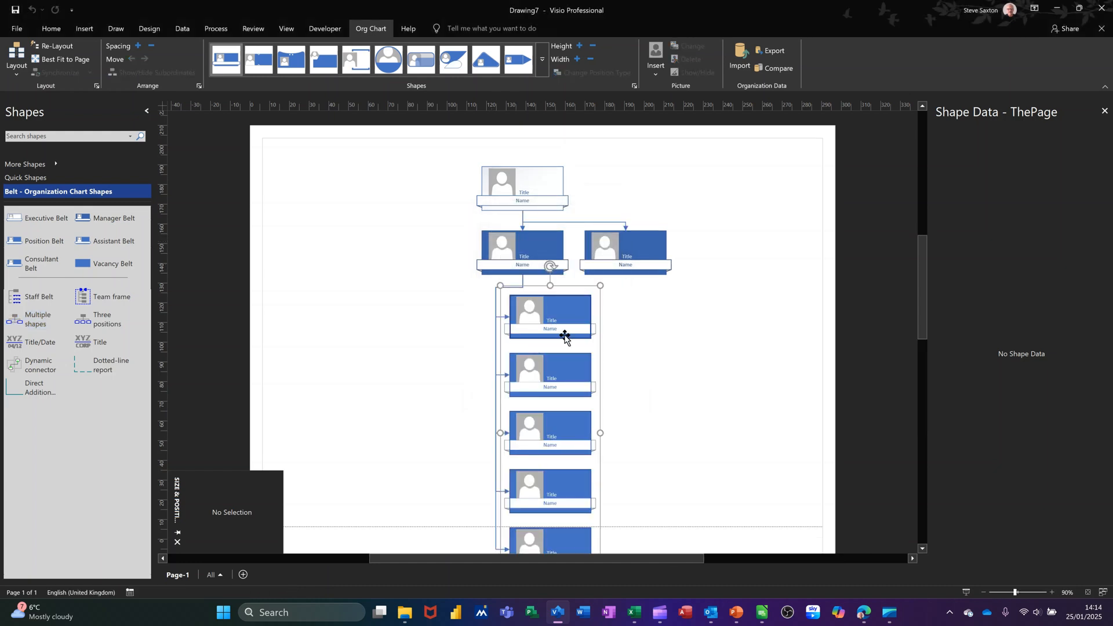
{"action": "left_click", "coordinate": [542, 539]}
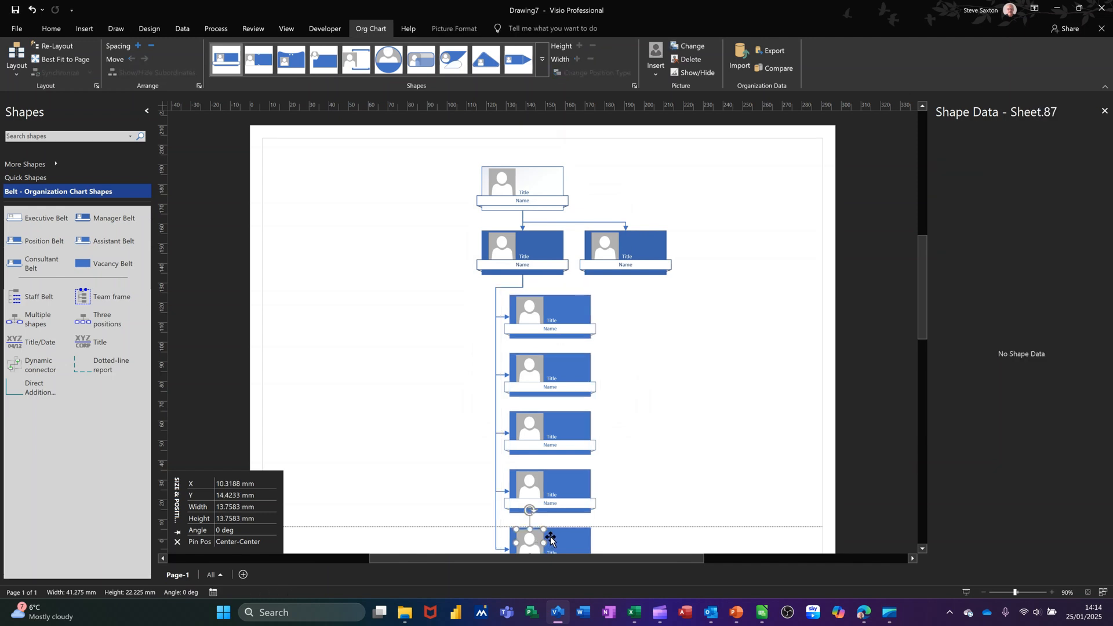
{"action": "key", "text": "Delete"}
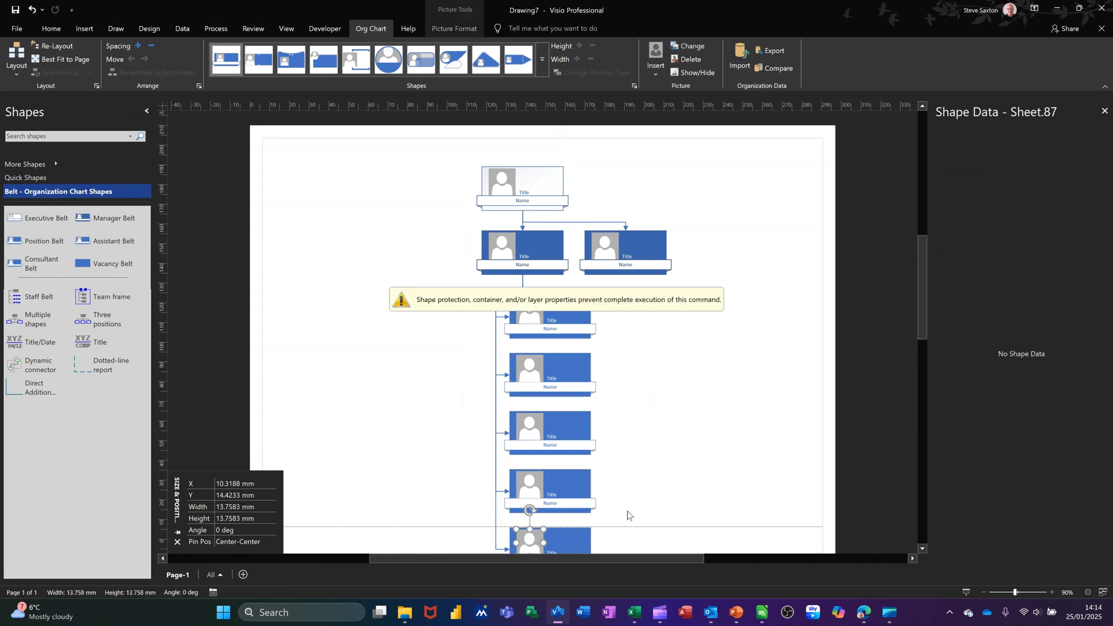
{"action": "left_click", "coordinate": [603, 520]}
{"action": "left_click", "coordinate": [573, 539]}
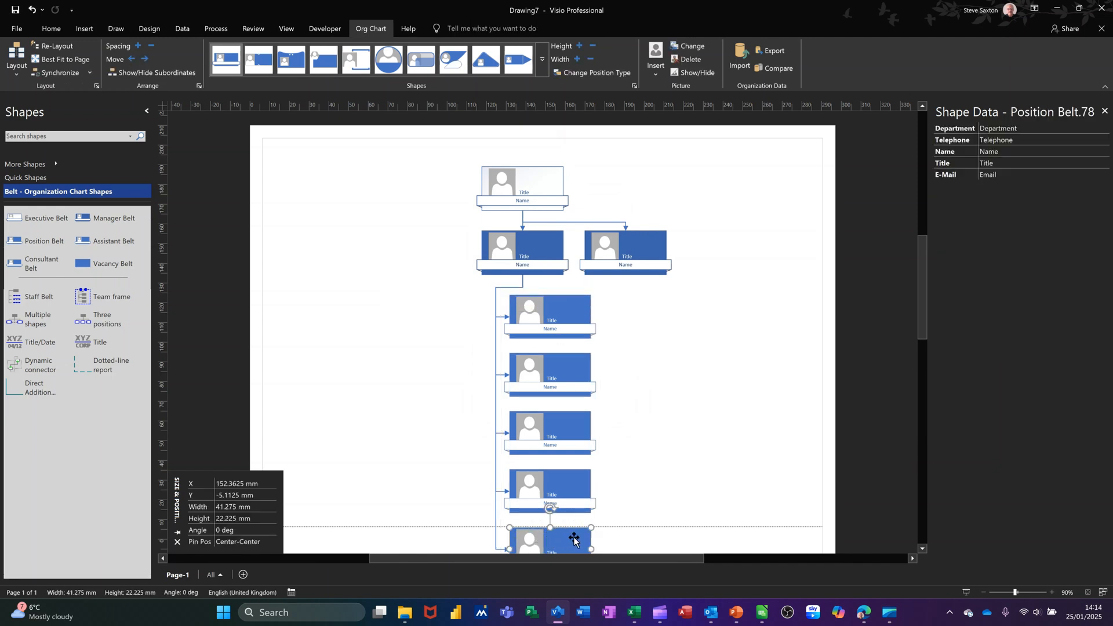
{"action": "key", "text": "Delete"}
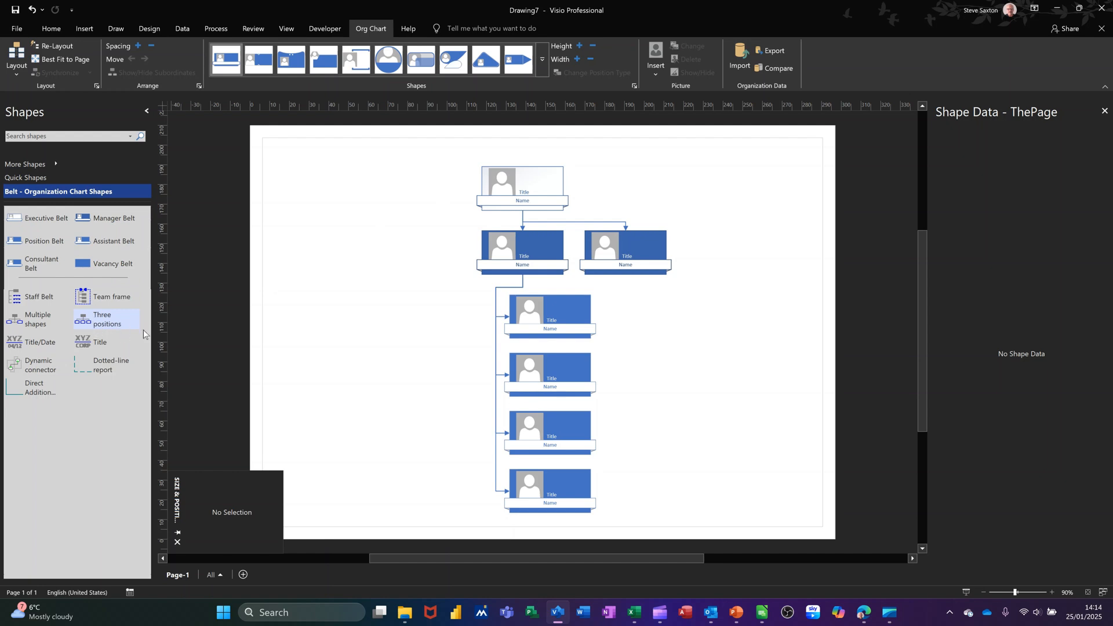
- Add a Three positions group reporting to the second manager
{"action": "left_click_drag", "start_coordinate": [148, 315], "coordinate": [658, 279]}
{"action": "left_click", "coordinate": [651, 288]}
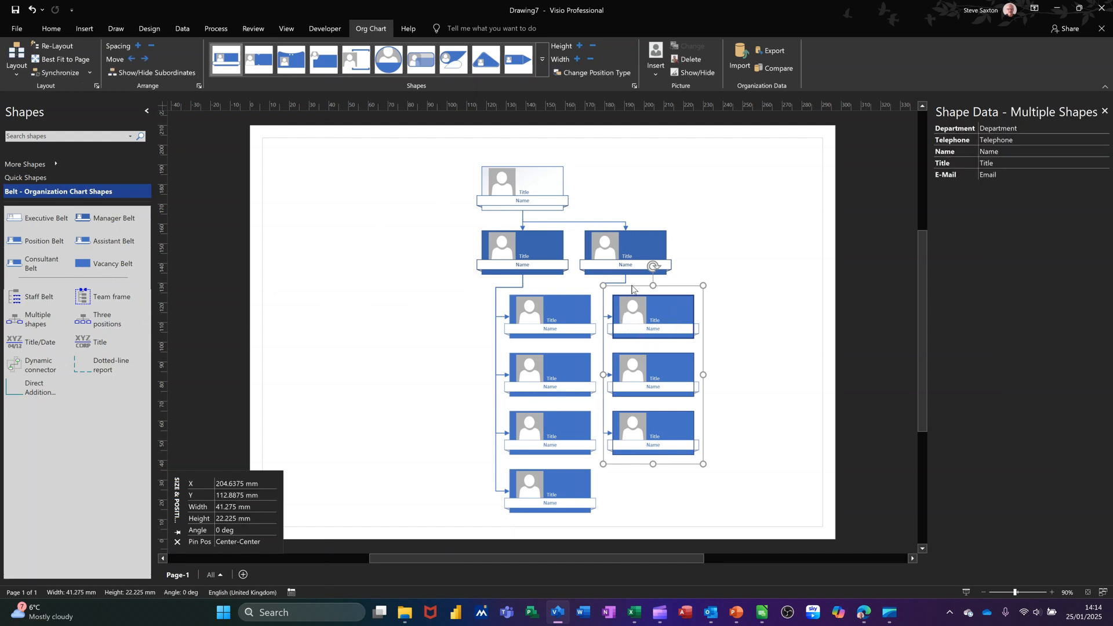
- Apply a different vertical layout to the subordinates of the second manager
{"action": "left_click", "coordinate": [644, 243]}
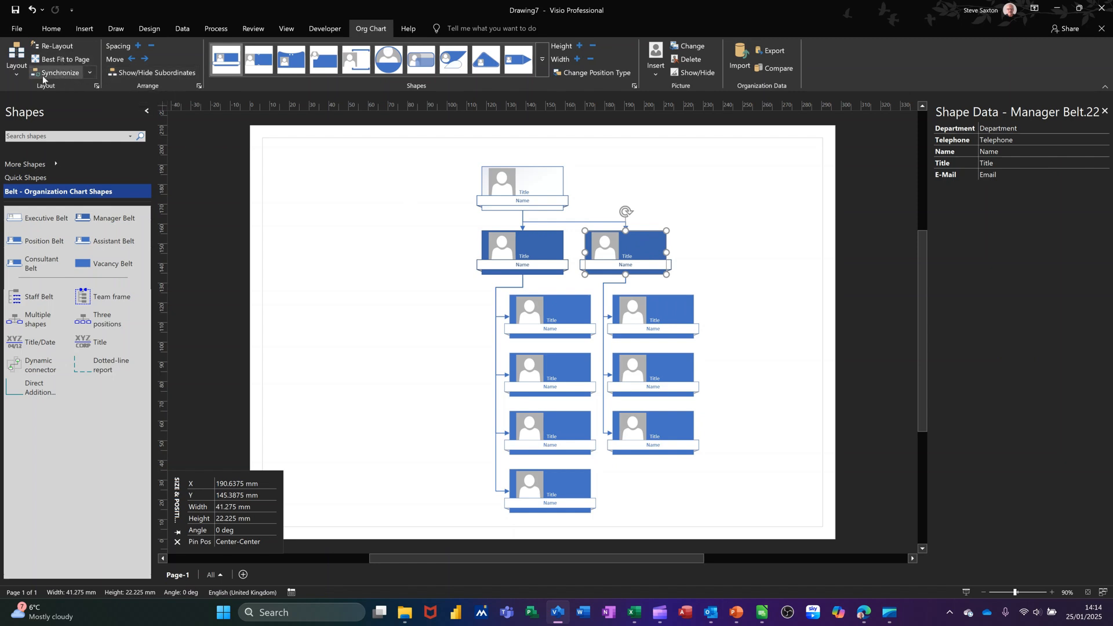
{"action": "left_click", "coordinate": [20, 74]}
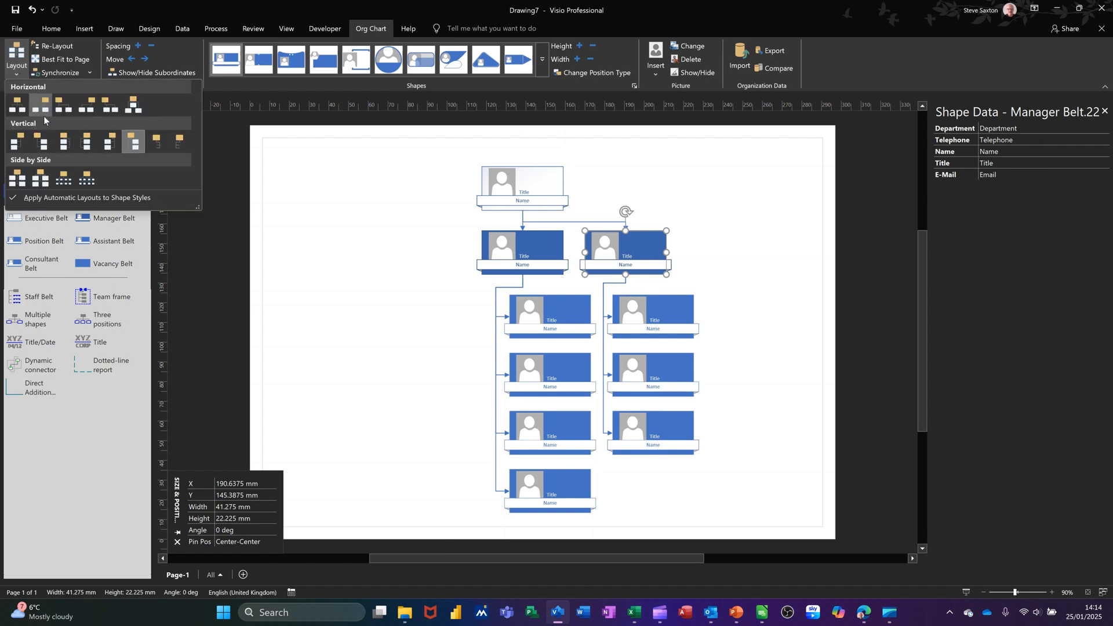
{"action": "left_click", "coordinate": [130, 139]}
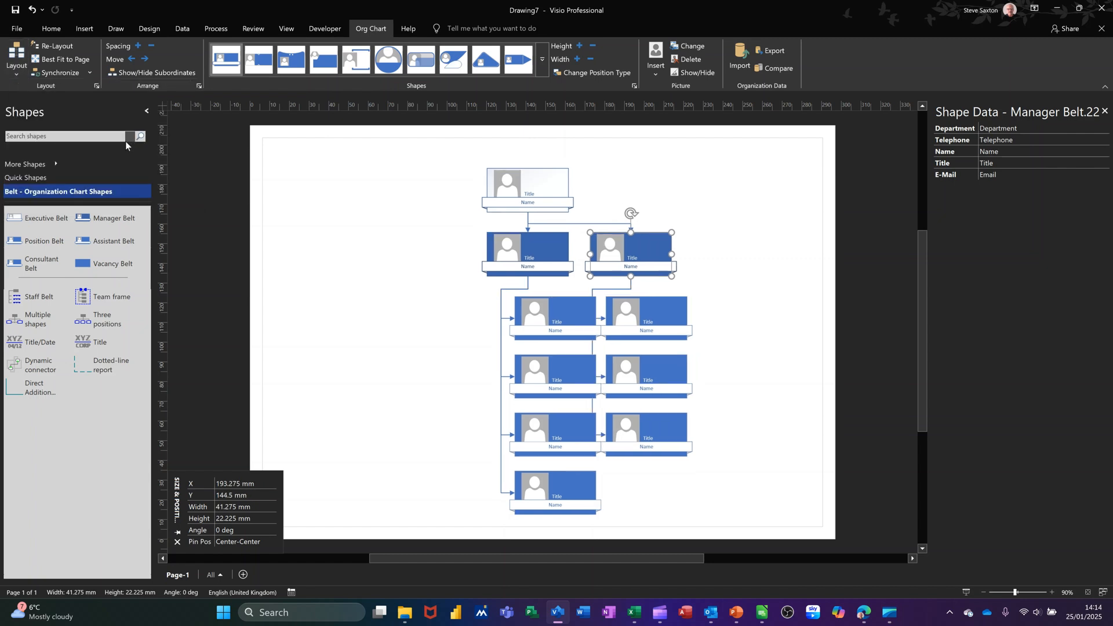
- Arrange the second manager's three positions in the vertical layout that hangs them to the right of the manager's centre line
{"action": "left_click", "coordinate": [17, 61]}
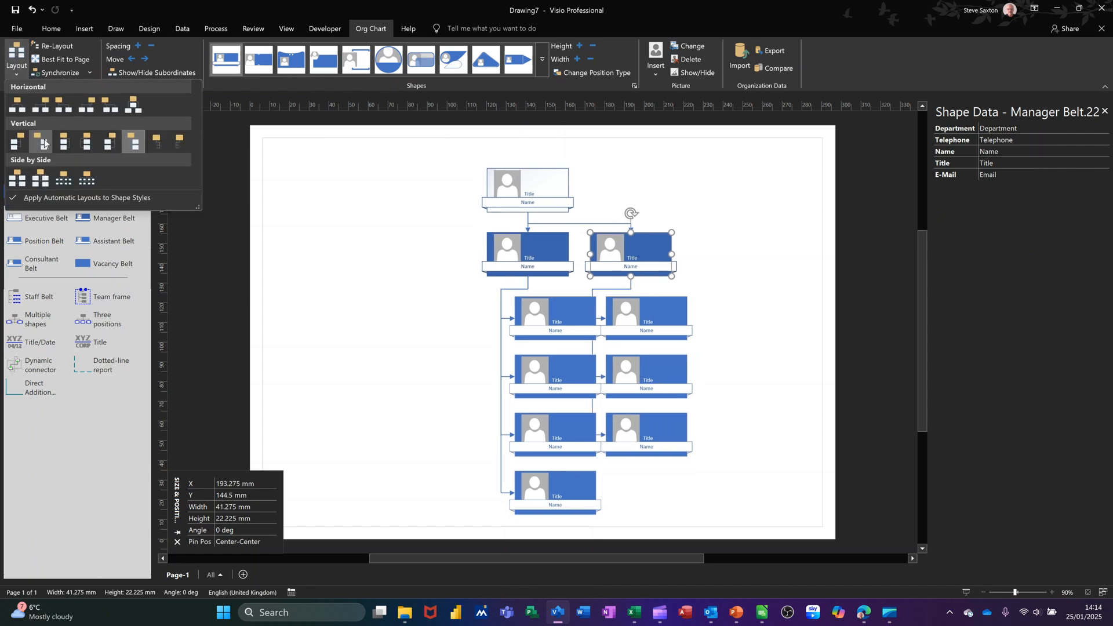
{"action": "left_click", "coordinate": [45, 148]}
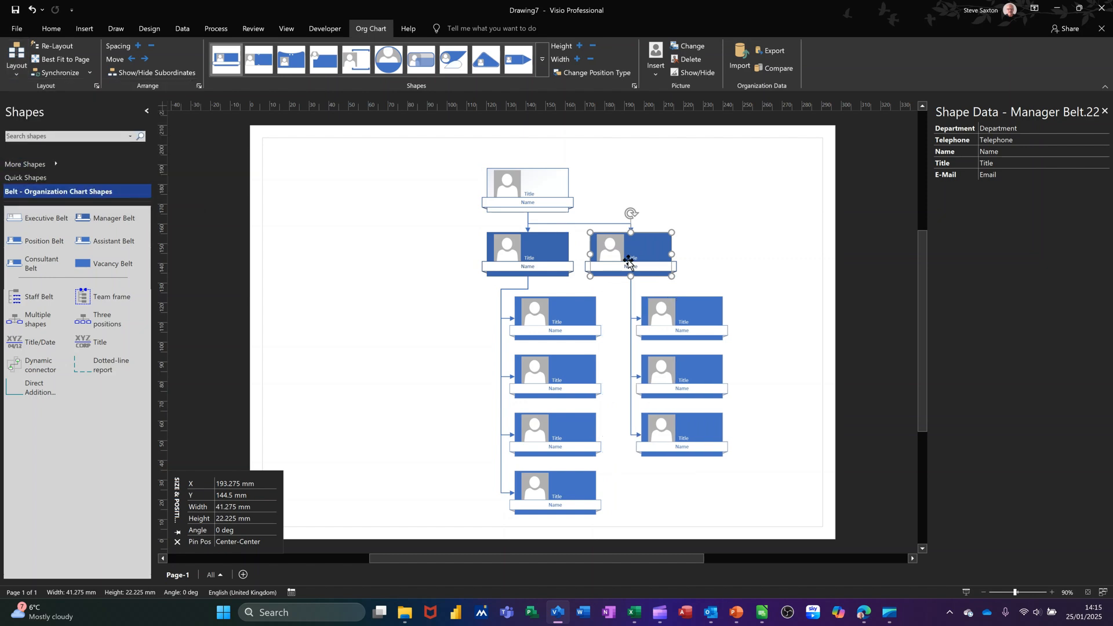
- Replace the placeholder picture in the executive shape with the "project Gantt" image from the Pictures folder
{"action": "left_click", "coordinate": [545, 187]}
{"action": "left_click", "coordinate": [516, 187]}
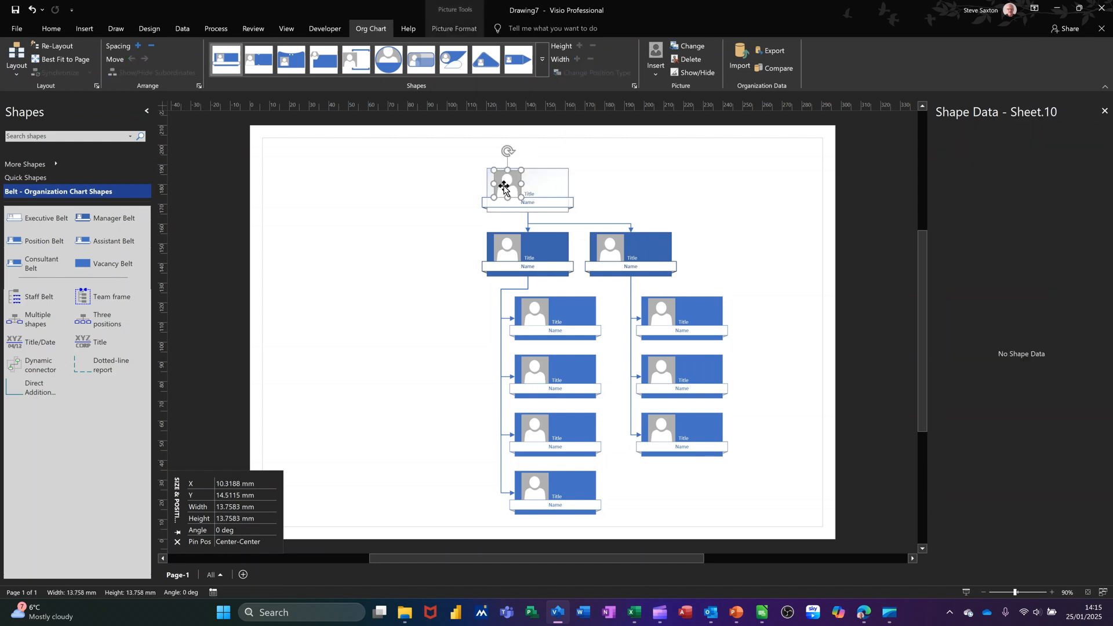
{"action": "left_click", "coordinate": [693, 47]}
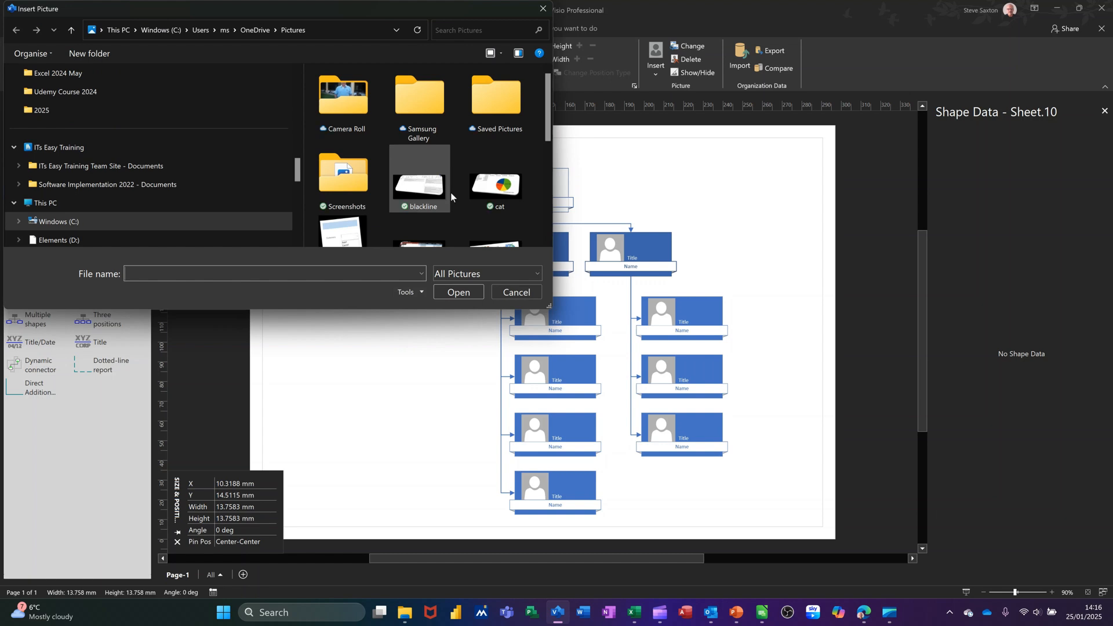
{"action": "scroll", "coordinate": [504, 186], "scroll_direction": "down", "scroll_amount": 2}
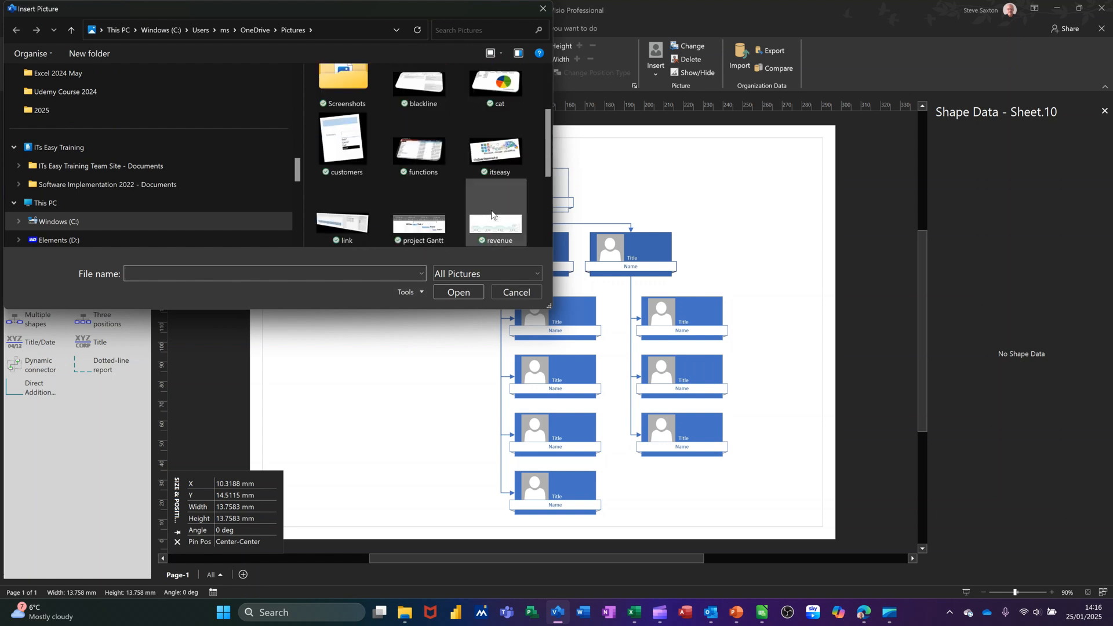
{"action": "left_click", "coordinate": [419, 227]}
{"action": "double_click", "coordinate": [419, 227]}
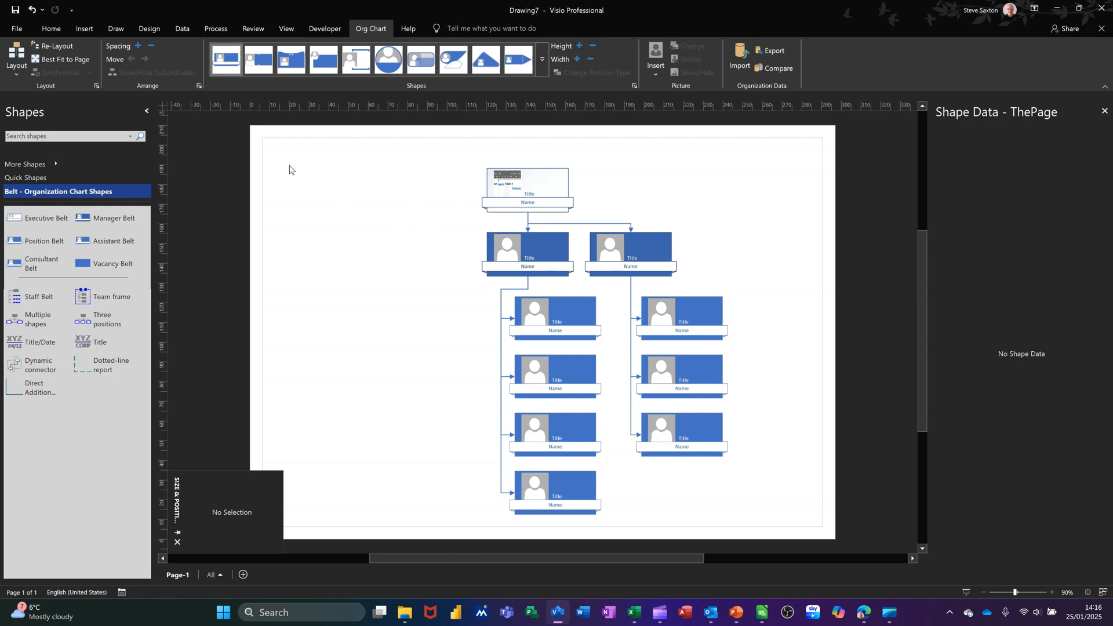
- Open the template choices for starting a new drawing
{"action": "left_click", "coordinate": [17, 29]}
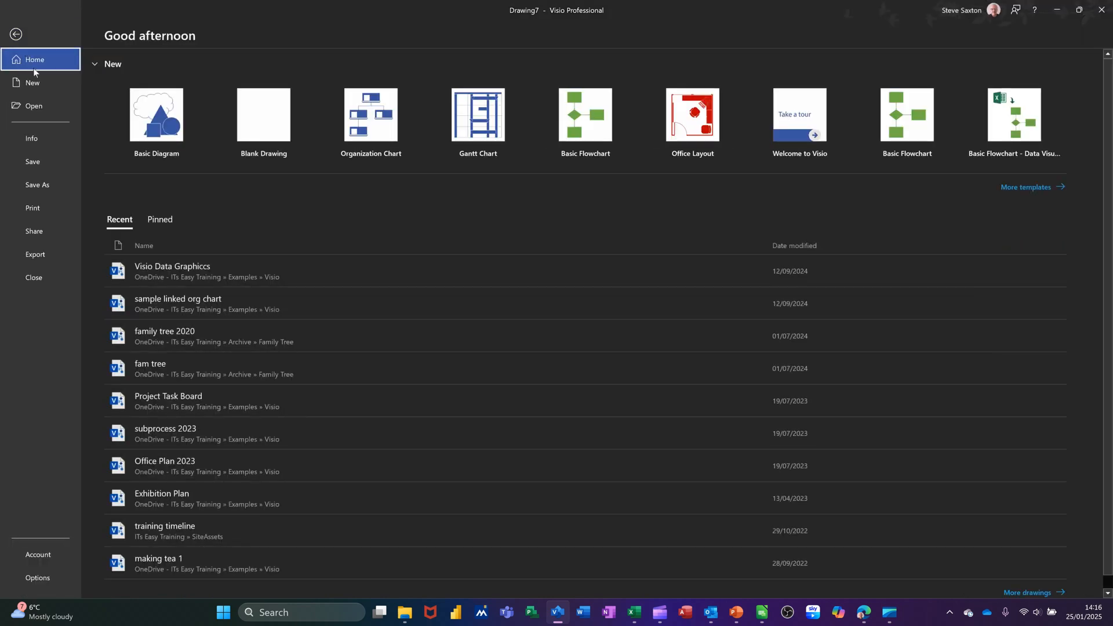
{"action": "left_click", "coordinate": [37, 82]}
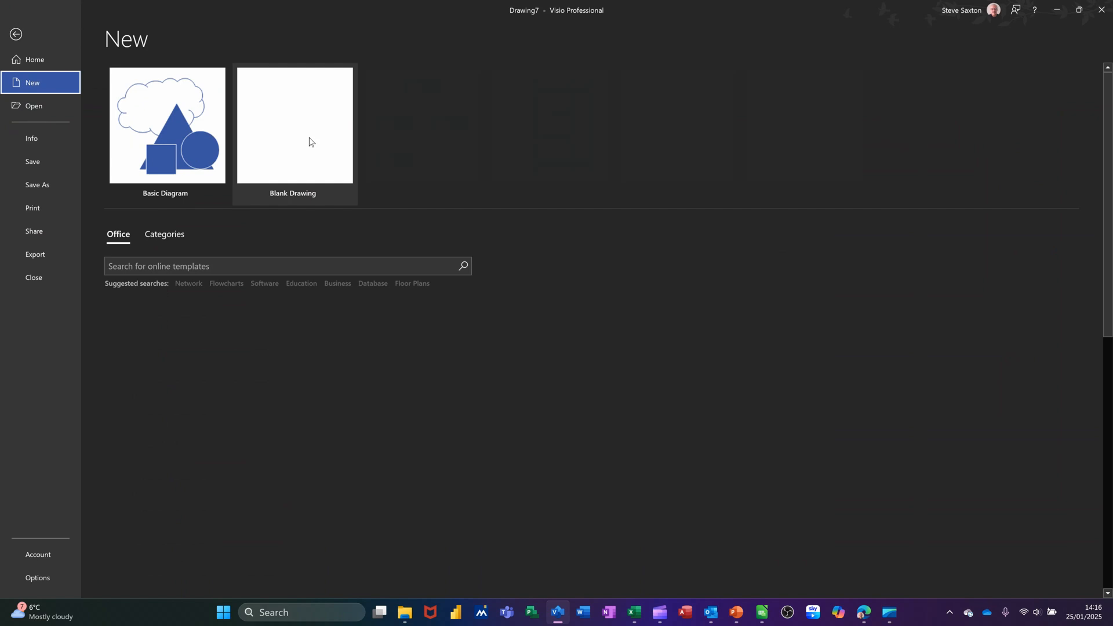